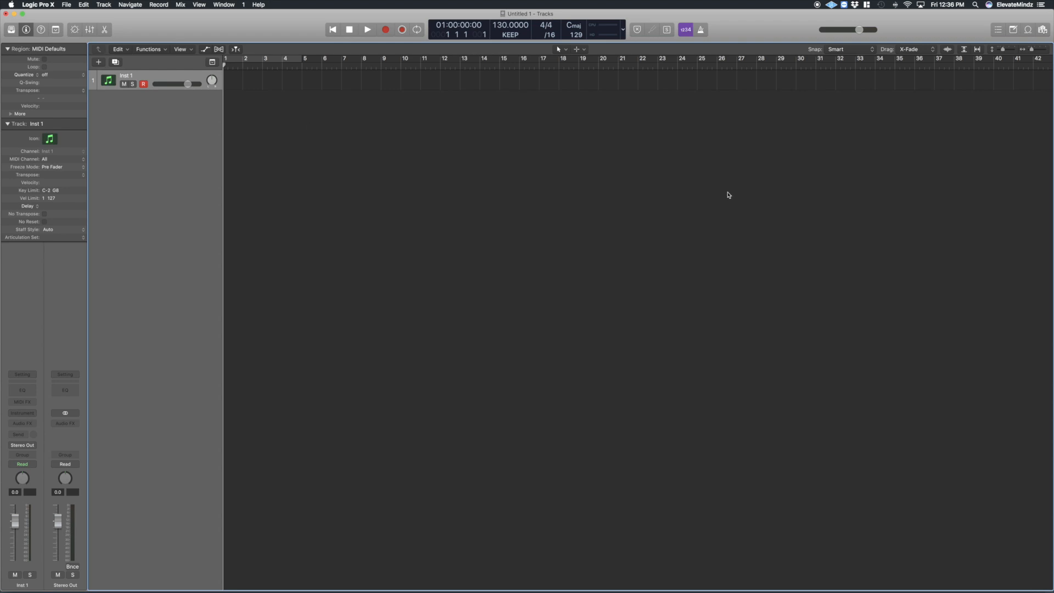
Step: Open the Apple Loops browser and look through the available project key signatures without changing the key
left_click(1028, 30)
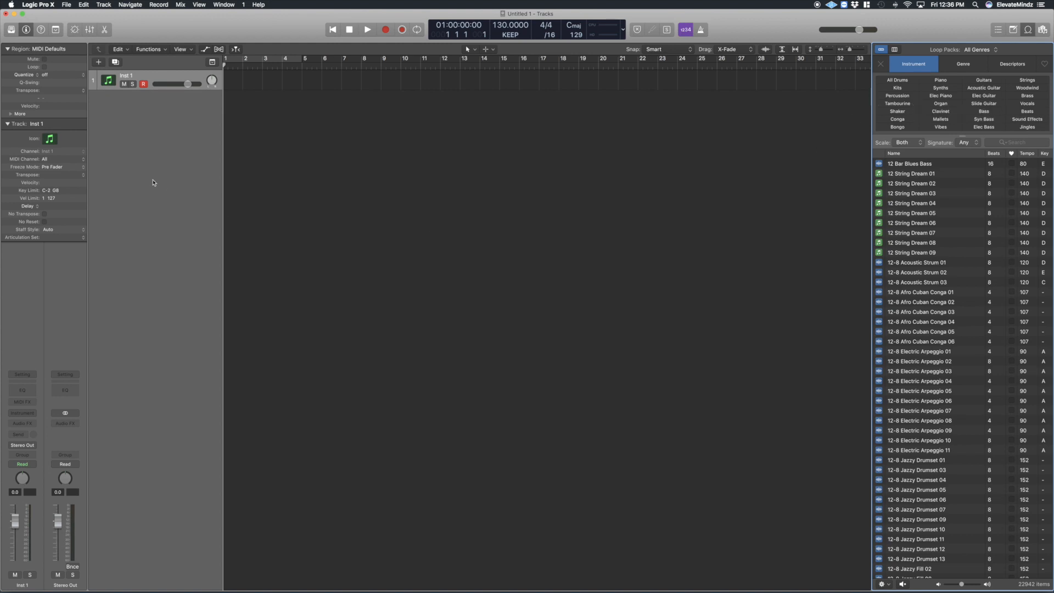
left_click(566, 30)
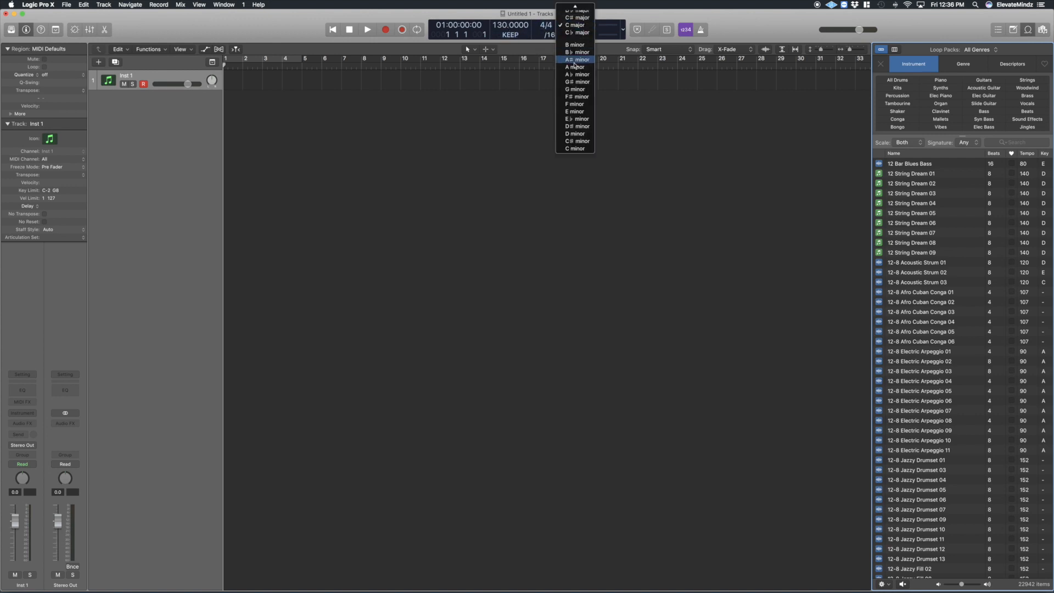
scroll(574, 69, "up", 5)
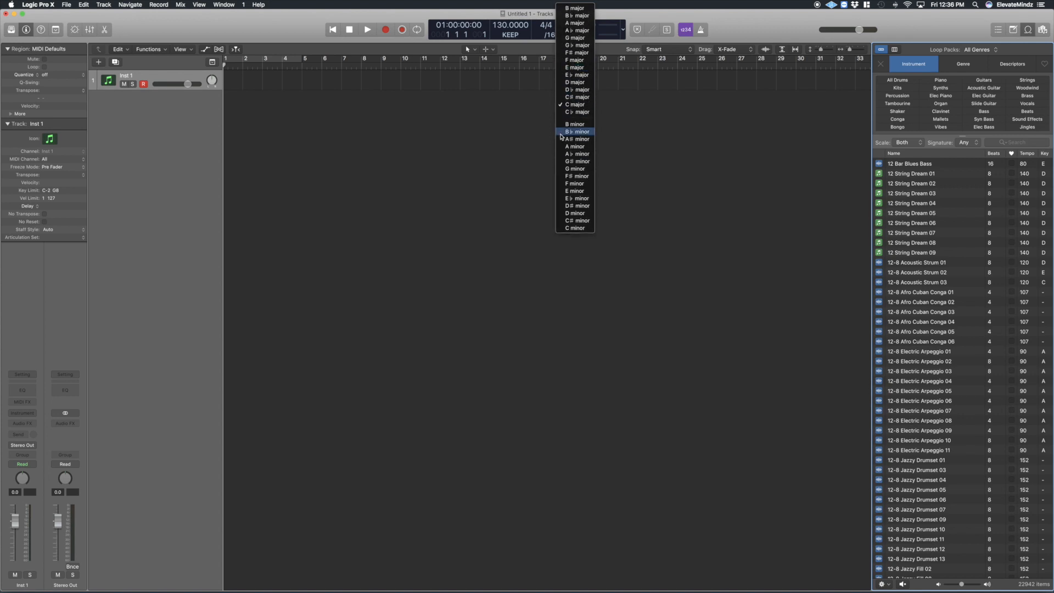
left_click(462, 127)
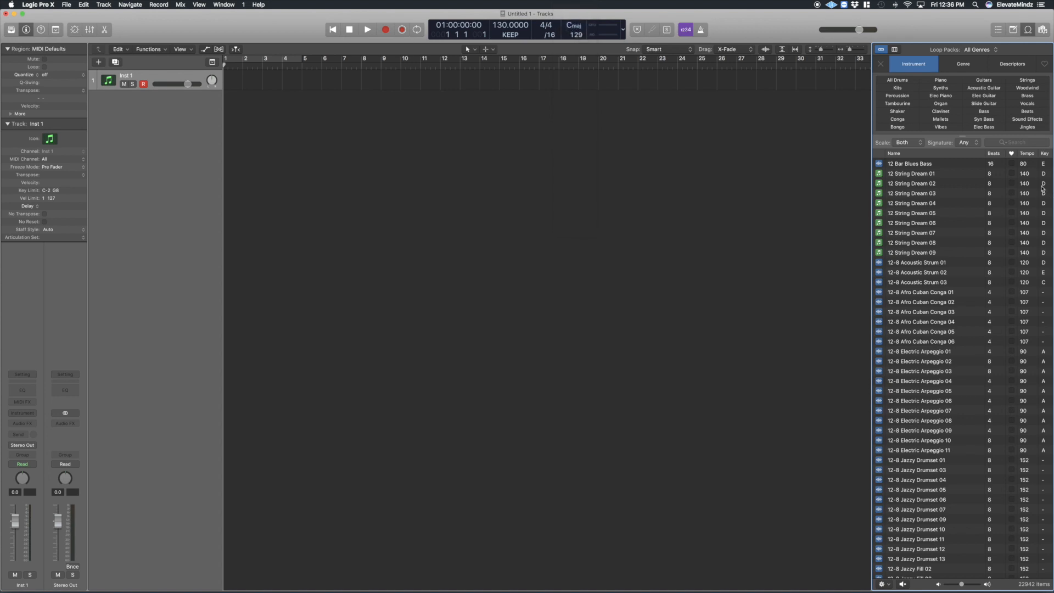
Step: Filter the loops by the Piano instrument, audition Distant Memories Piano and choose it for the project
left_click(941, 80)
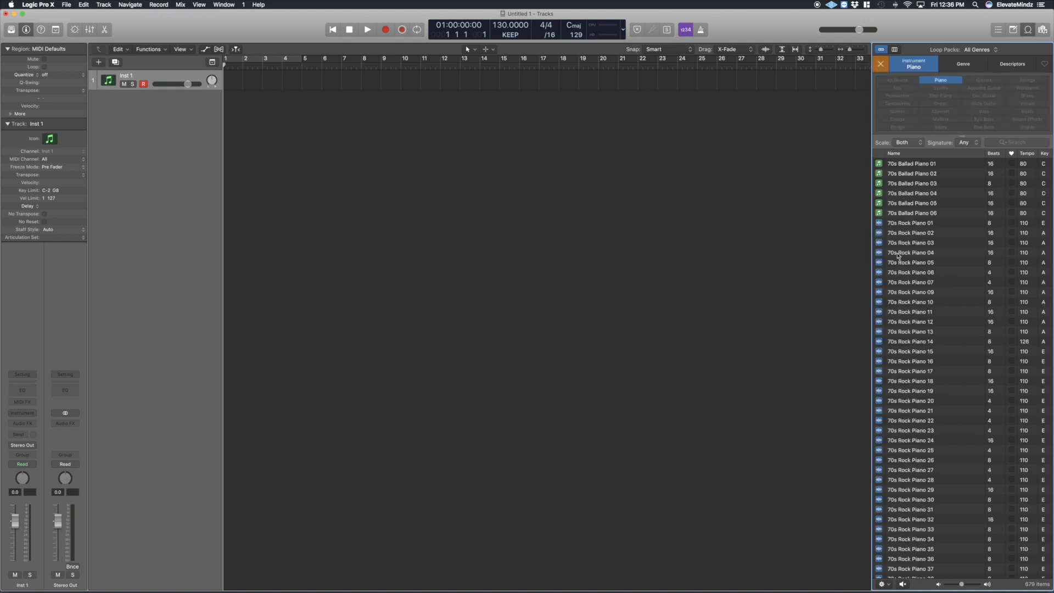
scroll(924, 313, "down", 15)
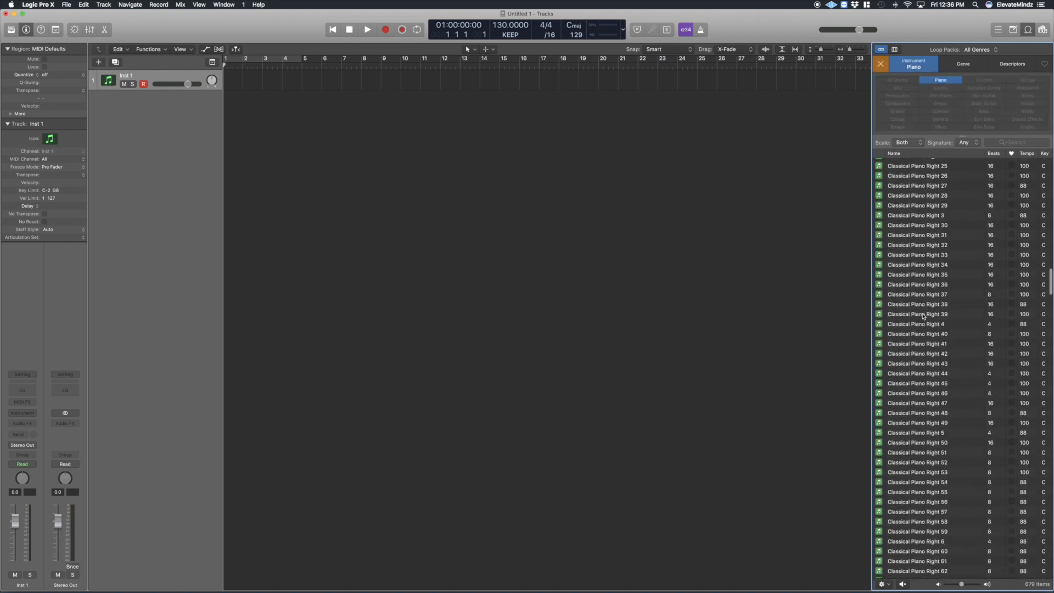
scroll(924, 316, "down", 5)
scroll(924, 317, "down", 20)
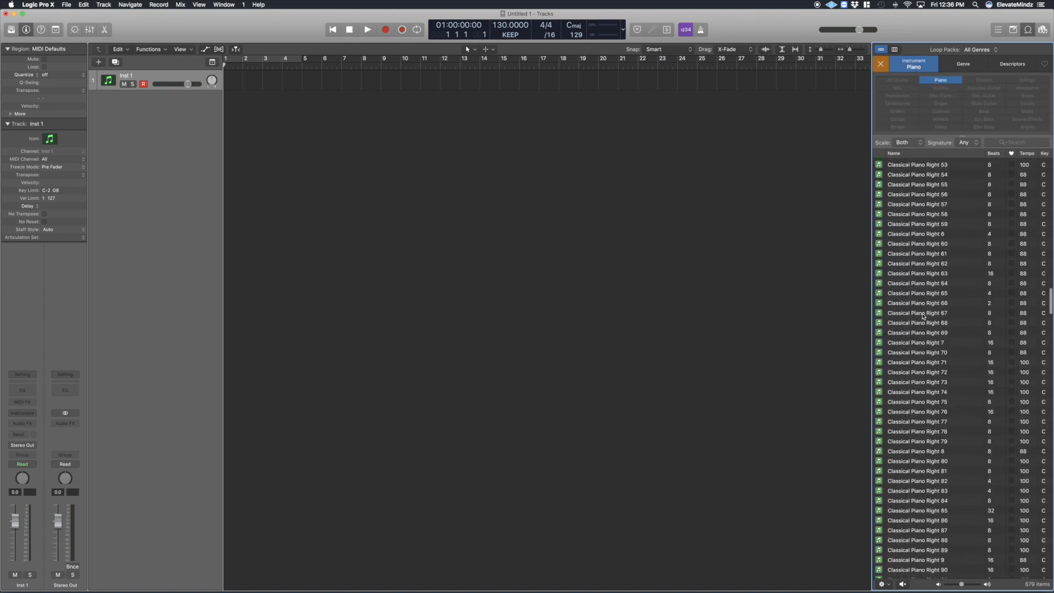
scroll(924, 317, "down", 10)
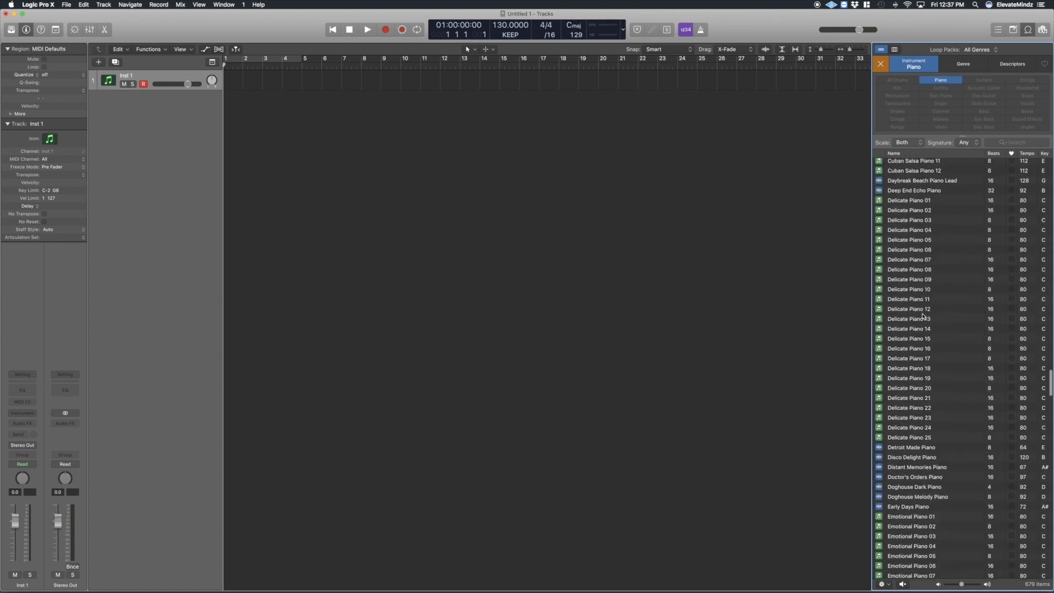
left_click(901, 439)
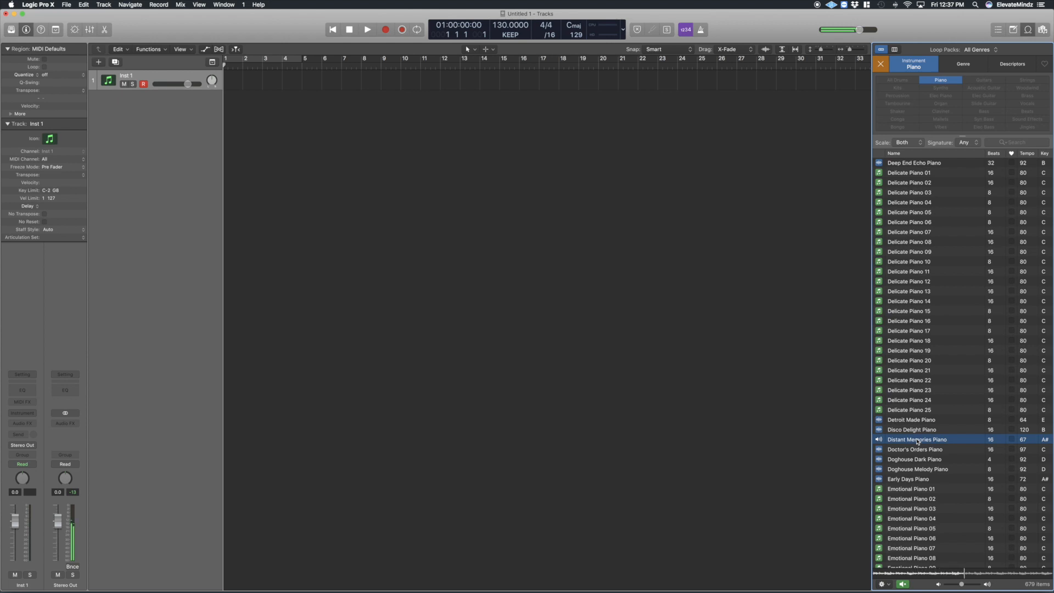
left_click(918, 442)
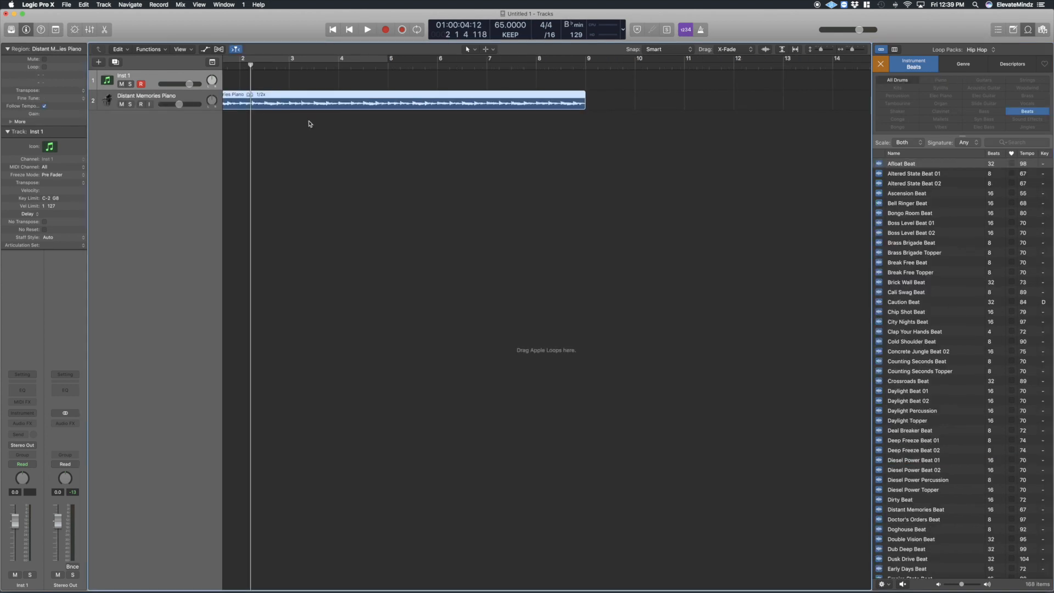
Step: Play back the Distant Memories Piano region to hear it at the project tempo
key("space")
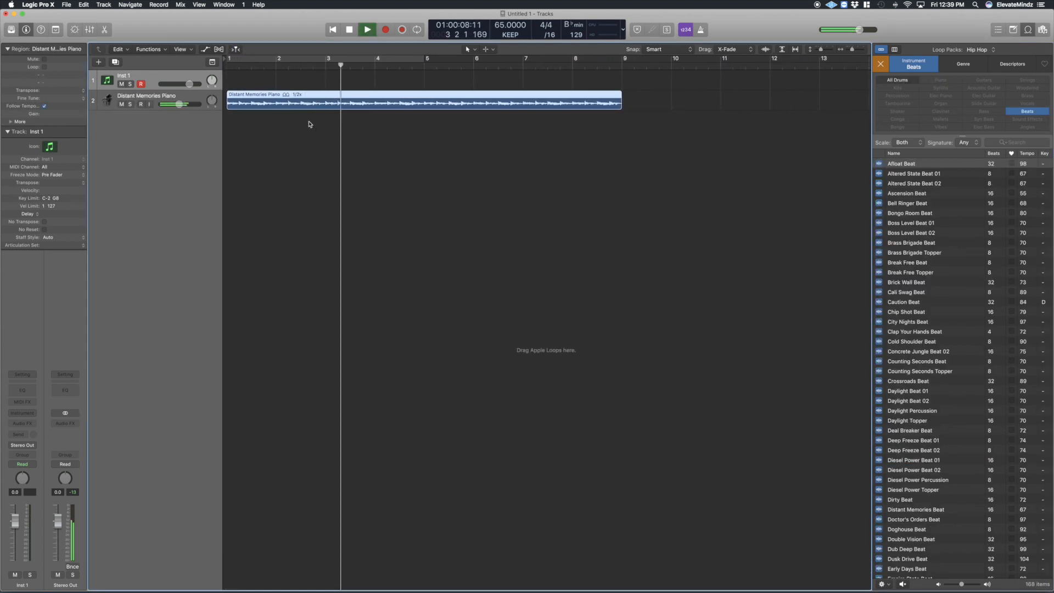
key("space")
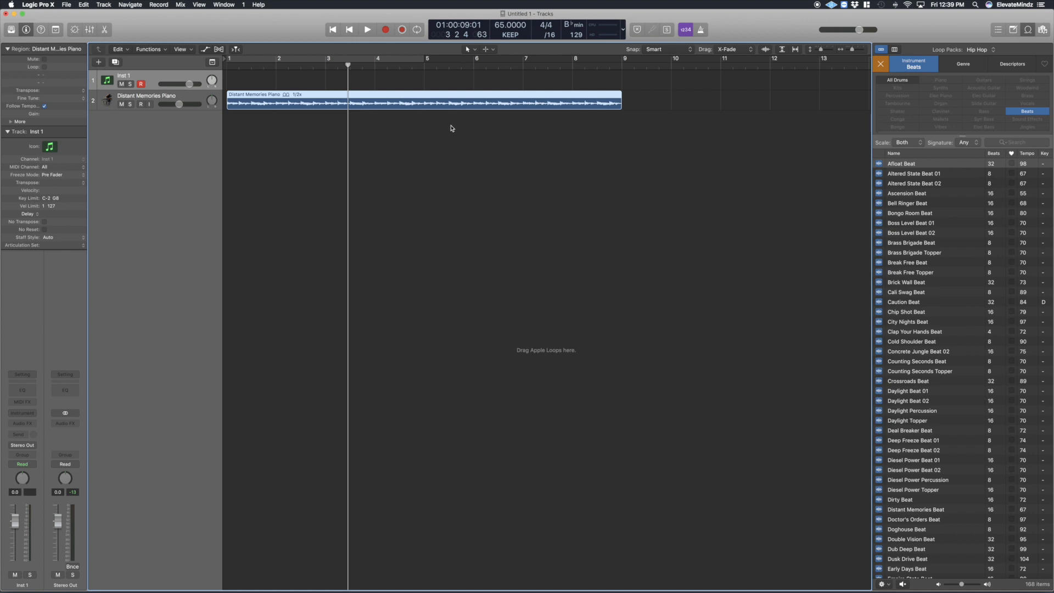
key("space")
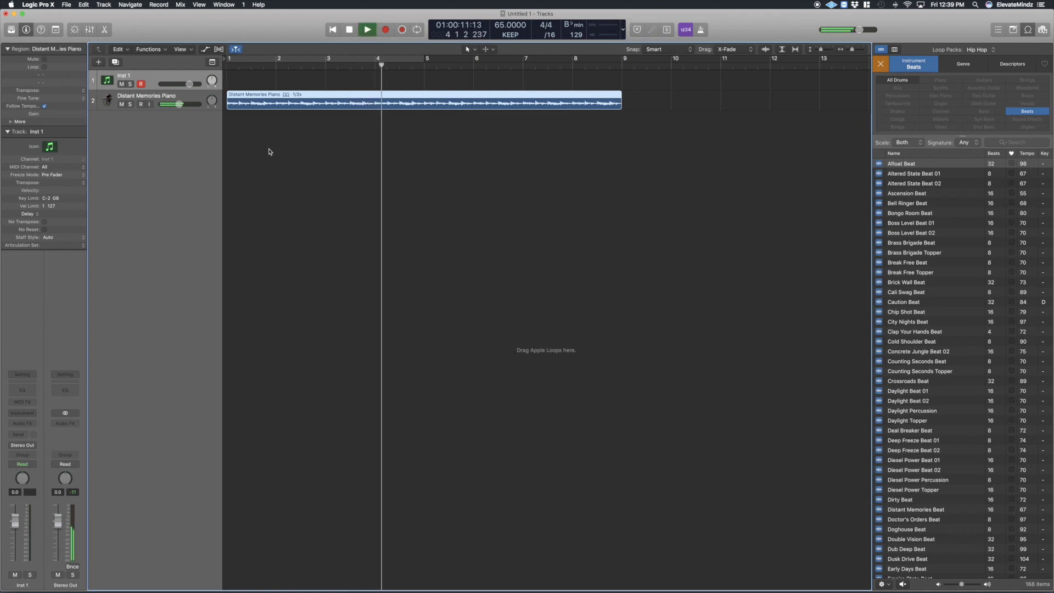
key("space")
Step: Try transposing the Distant Memories Piano region by -12, listening from the start, and undo the transposition
left_click(187, 99)
key("Return")
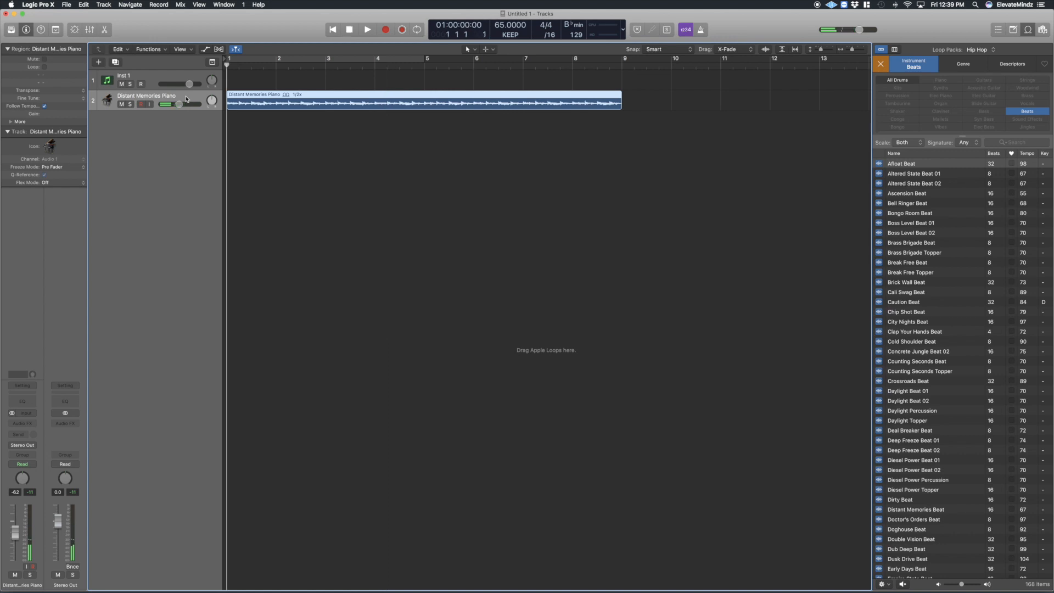
left_click(81, 92)
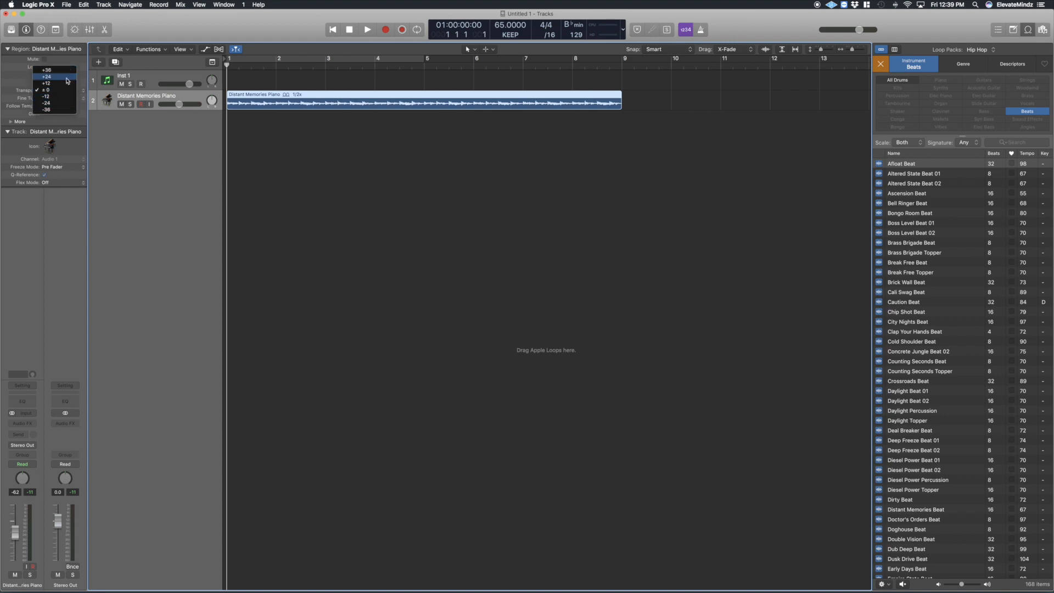
left_click(71, 96)
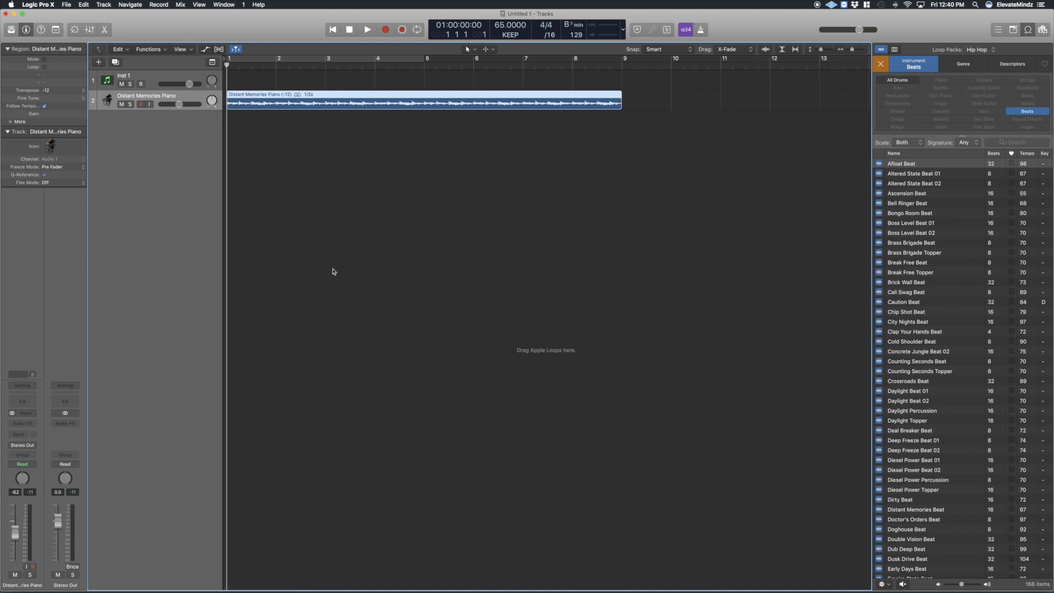
key("space")
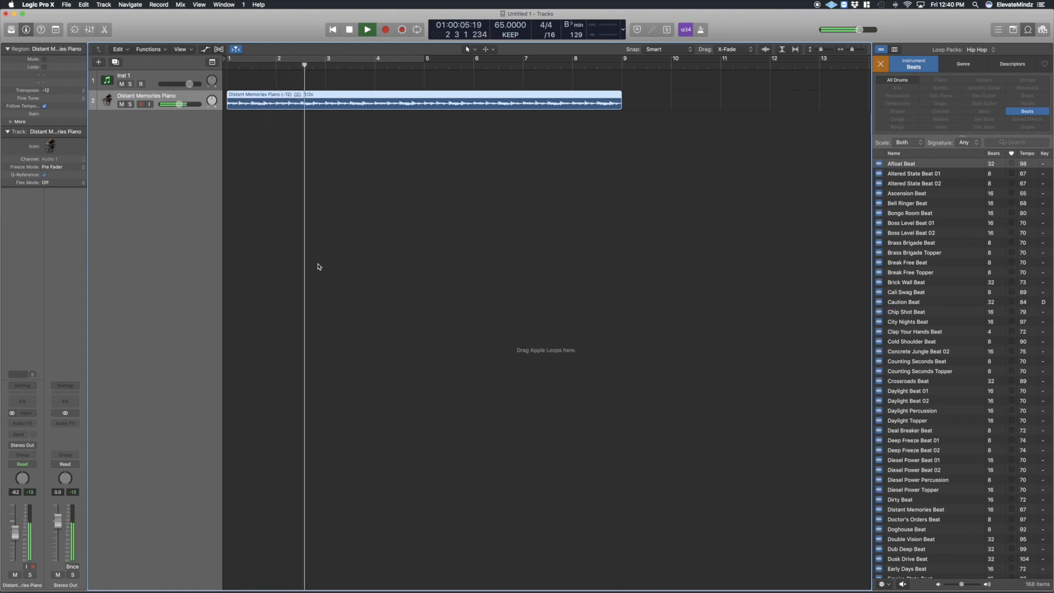
key("space")
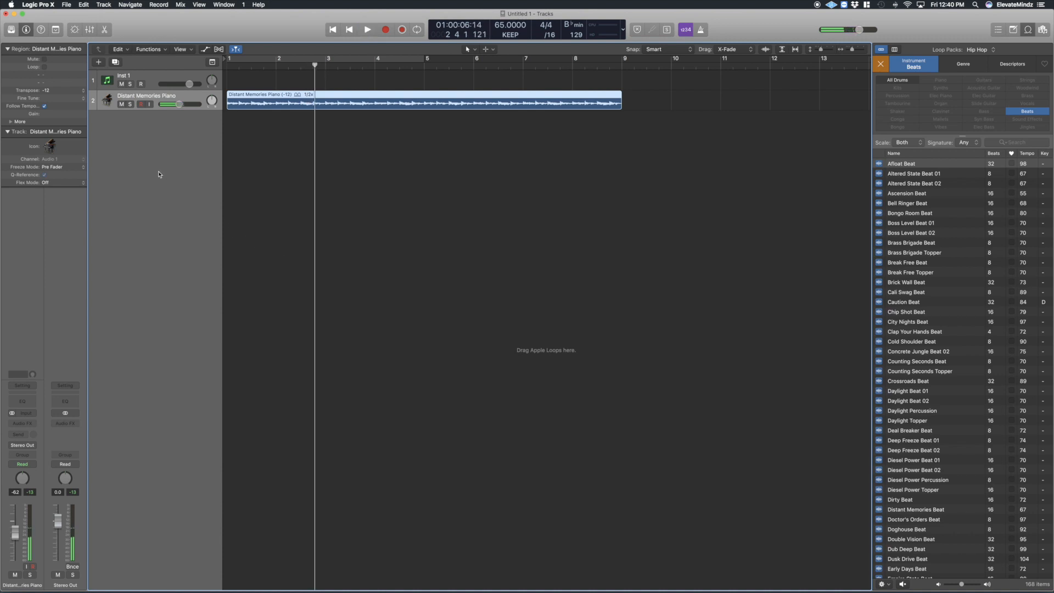
key("super+z")
Step: Play the piano region and set the cycle range over its full length, from bar 1 to bar 9
key("space")
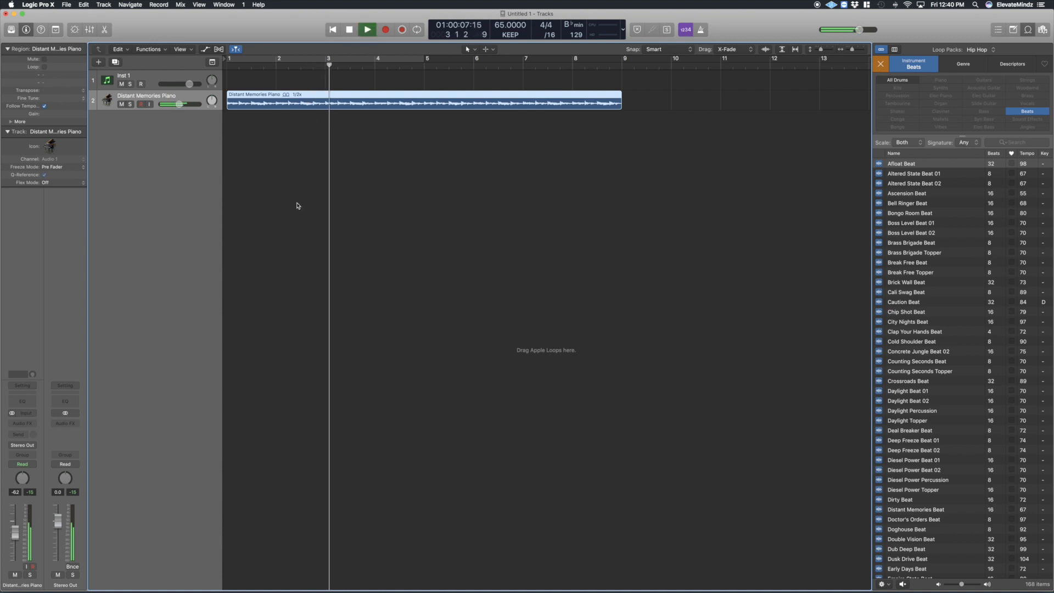
left_click(360, 60)
left_click_drag(425, 59, 618, 109)
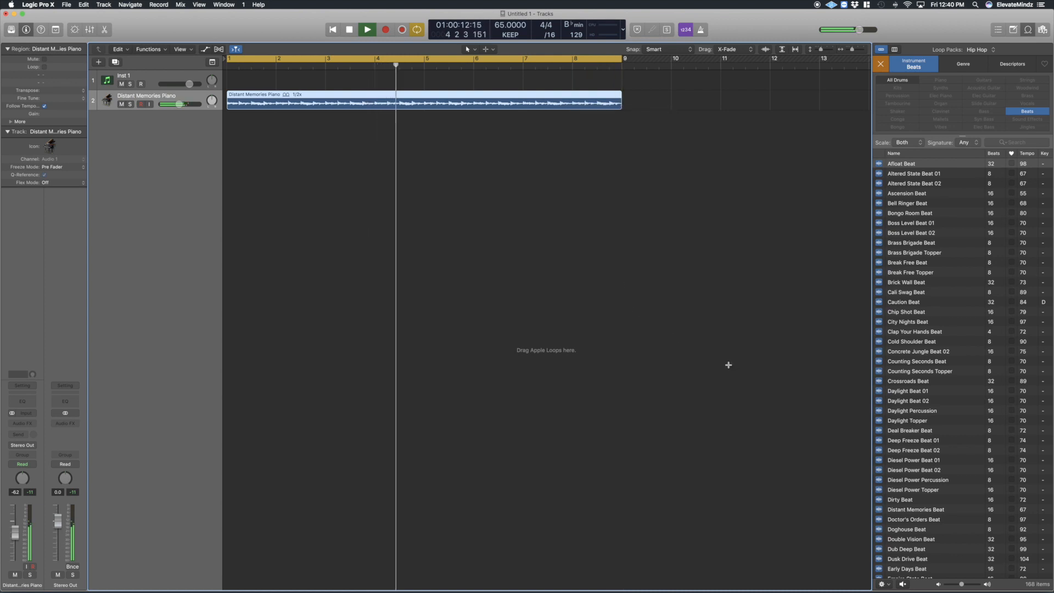
key("space")
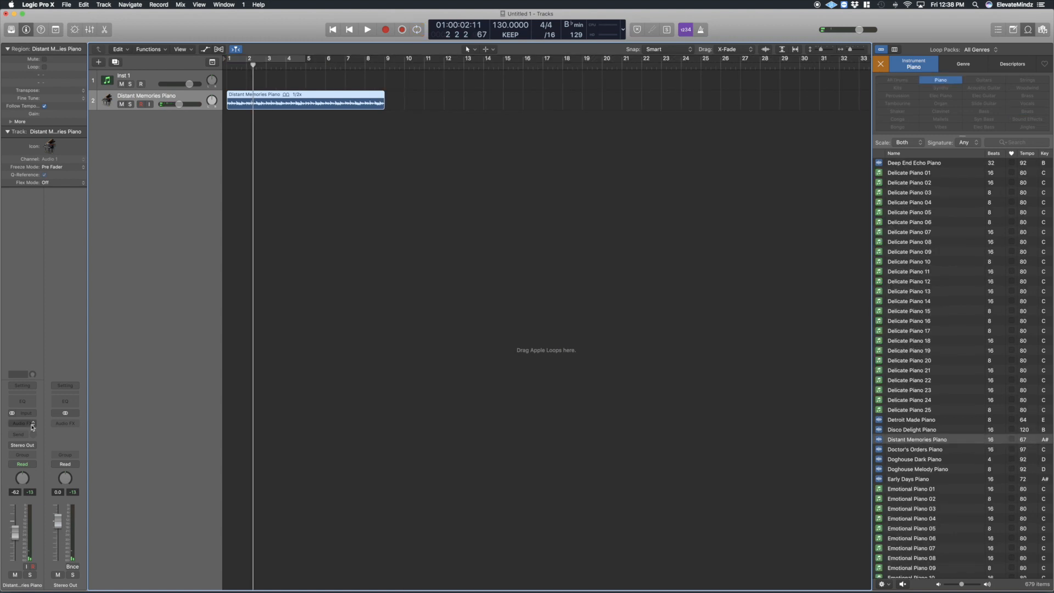
Step: Try iDrum as the instrument plug-in on the Inst 1 track and remove it again
left_click(147, 79)
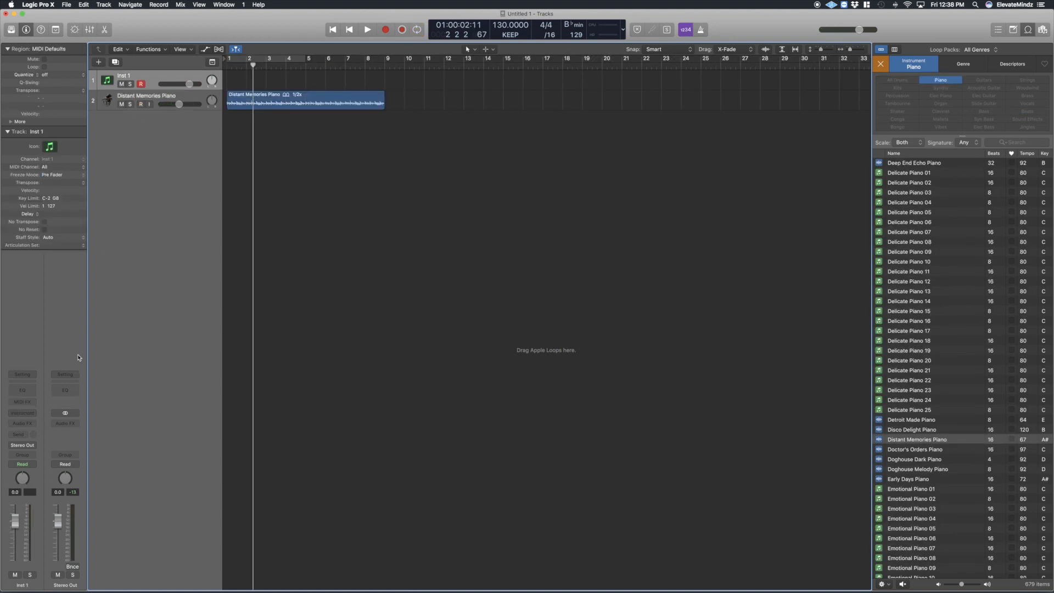
left_click(22, 411)
left_click(45, 346)
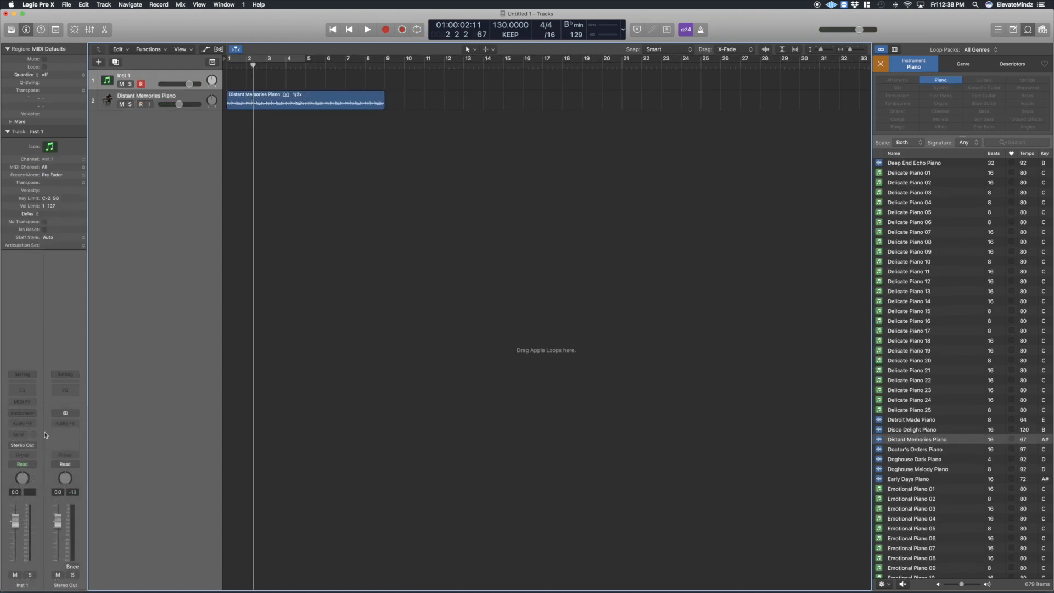
left_click(25, 411)
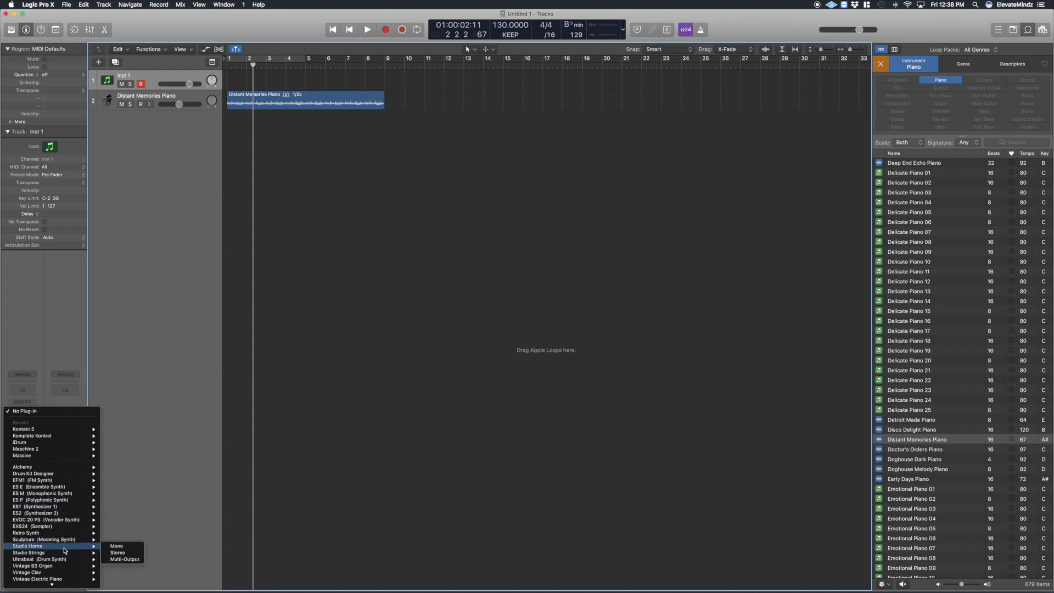
left_click(22, 442)
left_click(513, 212)
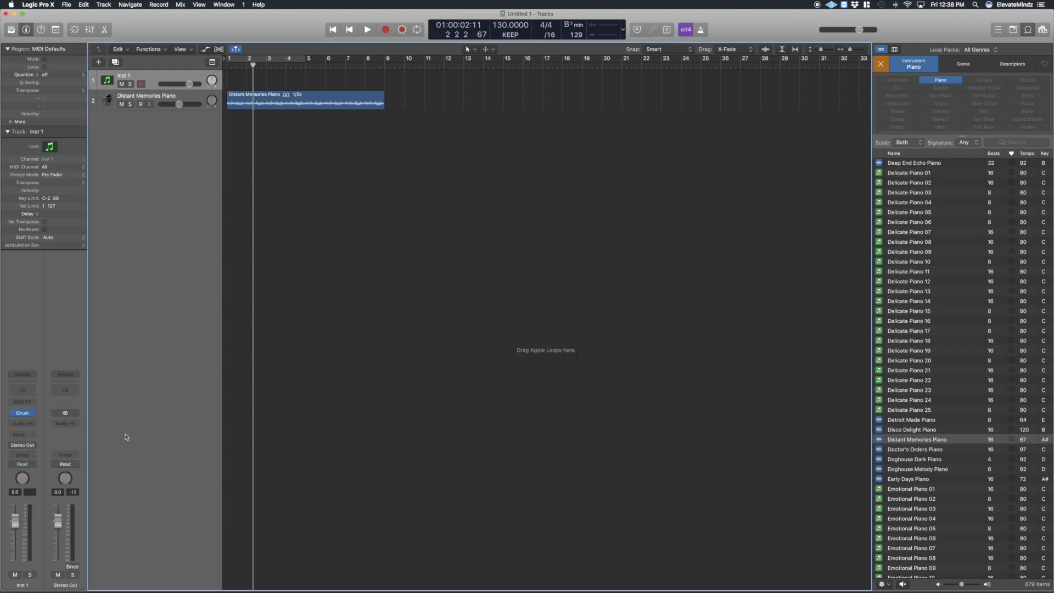
left_click(22, 413)
left_click(48, 323)
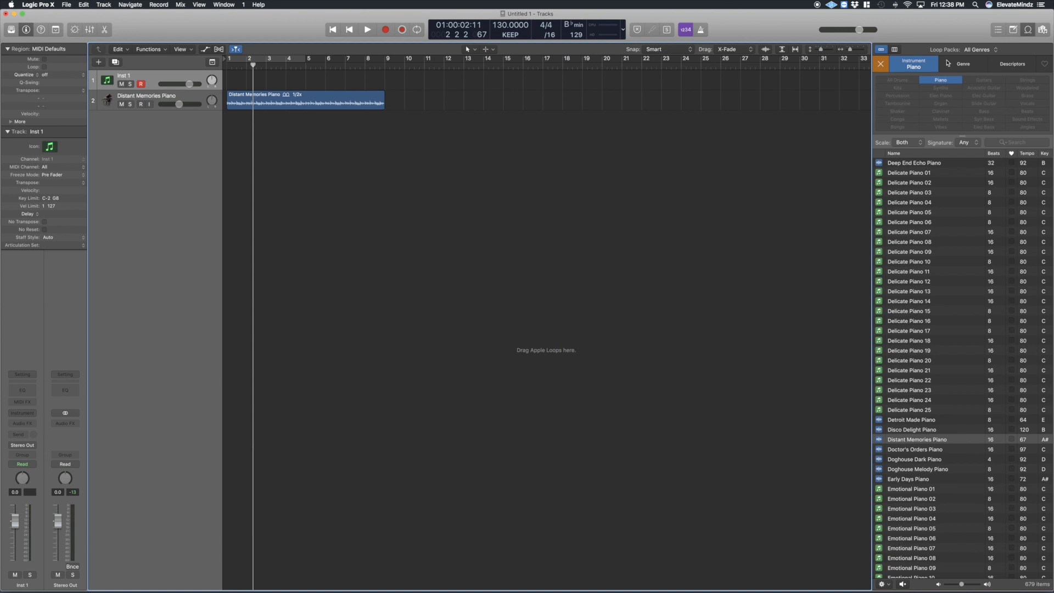
Step: Limit the loop browser to the Hip Hop loop pack and the Beats instrument category
left_click(979, 50)
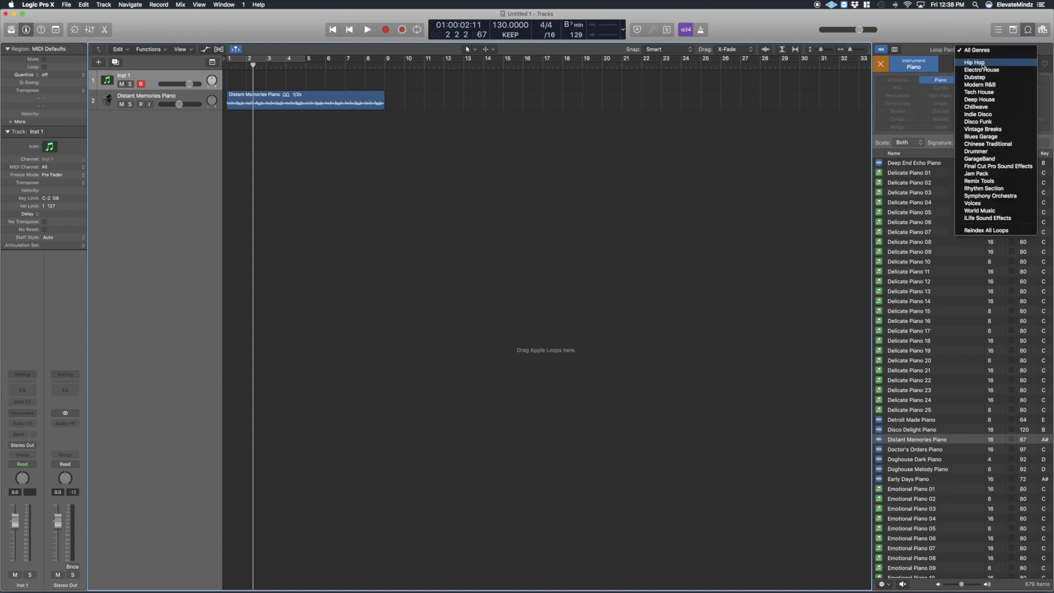
left_click(982, 63)
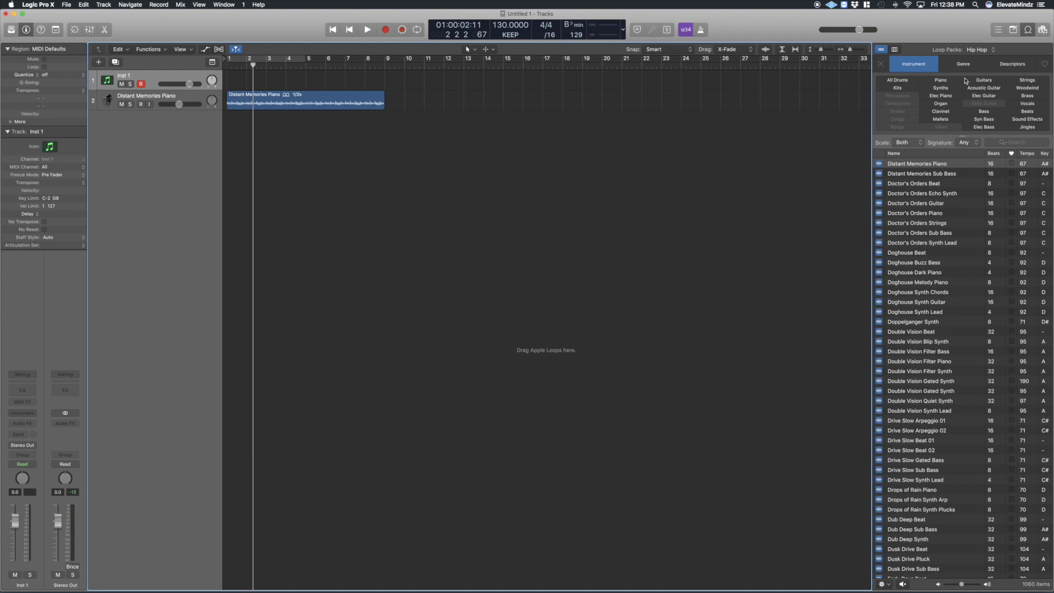
left_click(1027, 111)
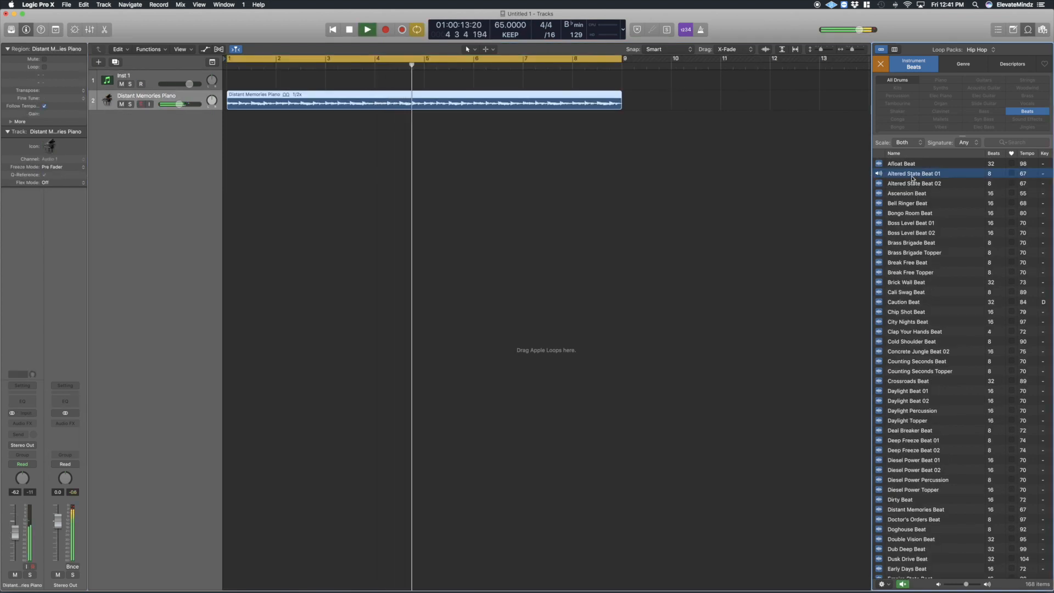
Step: Add the Altered State Beat 01 loop on a new track below the piano and choose Altered State Beat 02 as the second drum loop
left_click_drag(914, 176, 383, 121)
key("space")
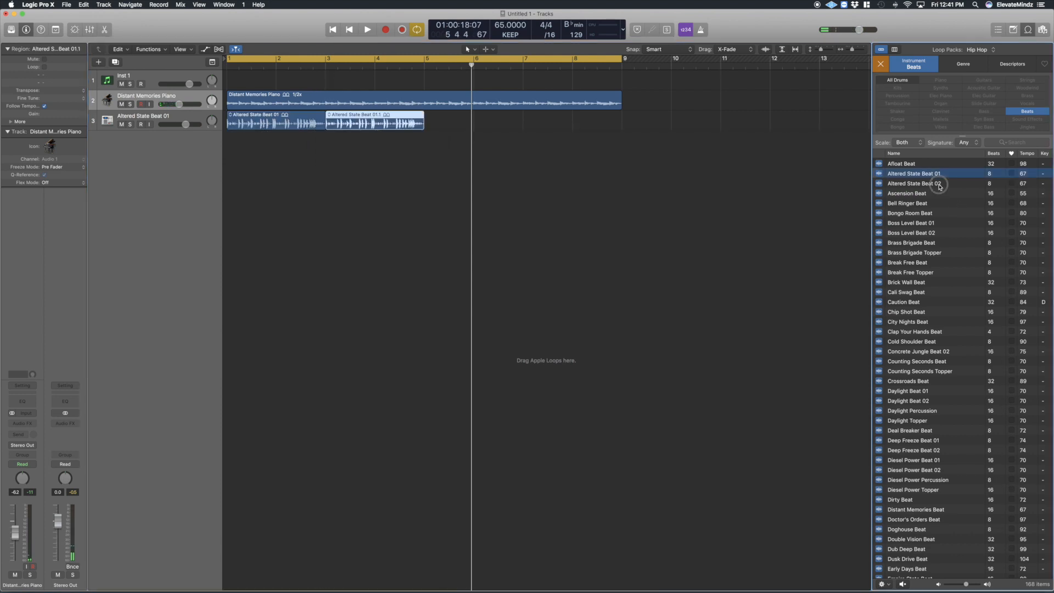
left_click(936, 183)
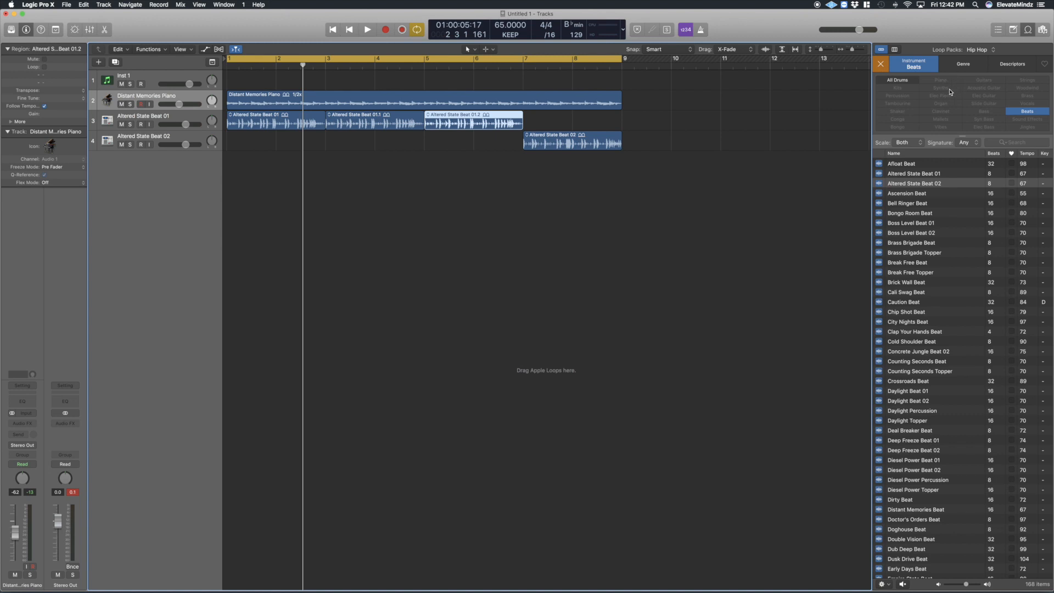
Step: Switch the loop filter from Beats to Strings and add the City of Angeles String Hits loop on a new track below the drums
left_click(1012, 113)
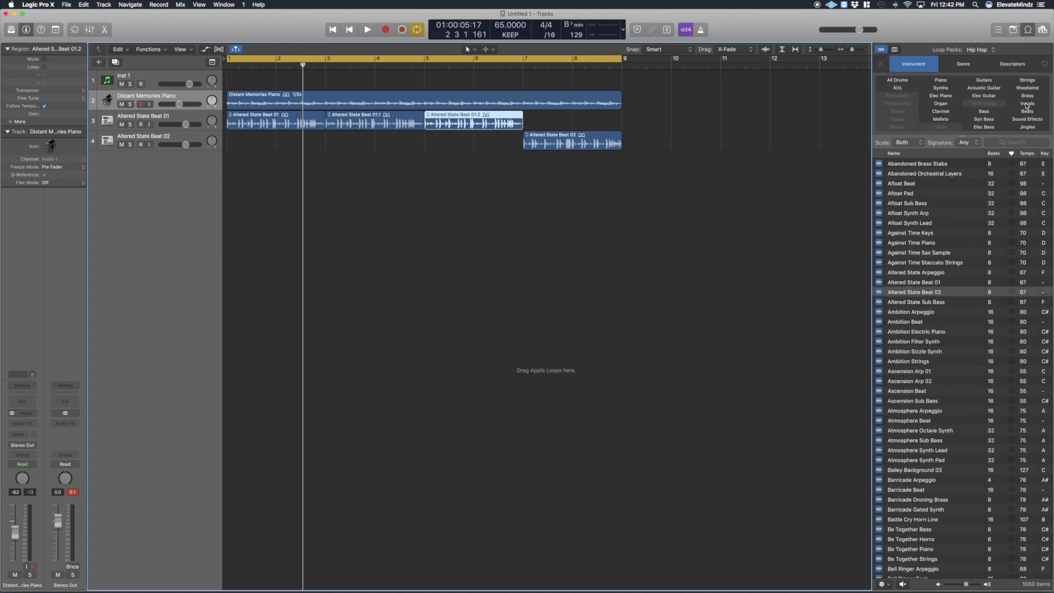
left_click(1032, 83)
scroll(938, 182, "up", 1)
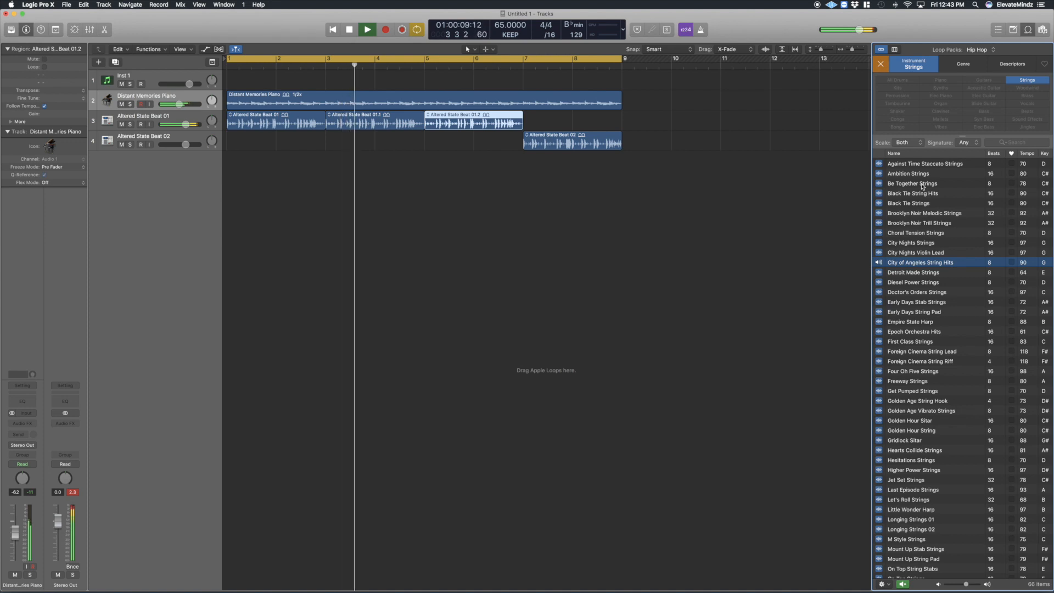
key("space")
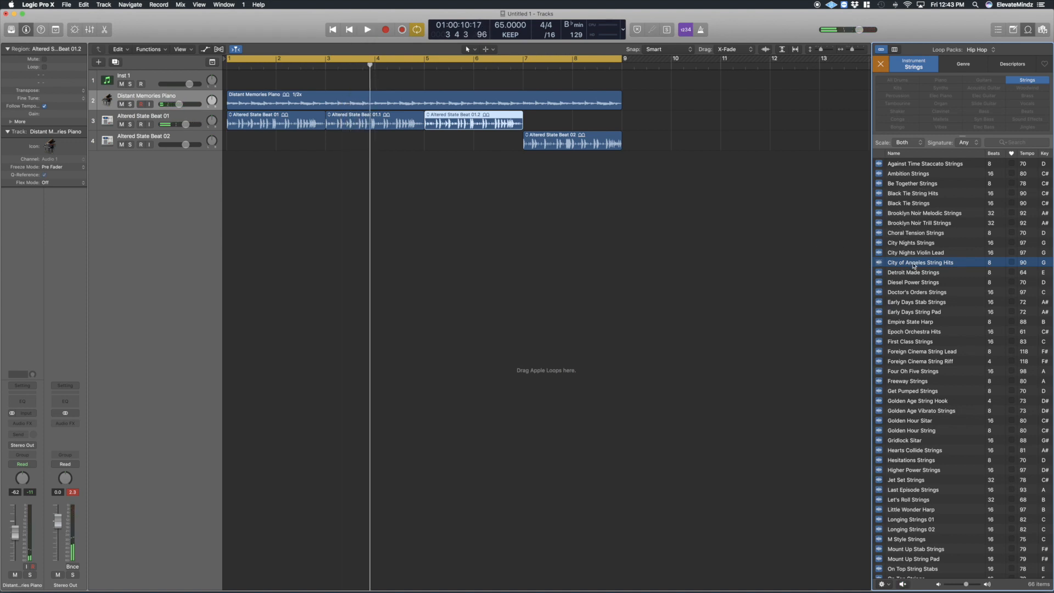
left_click_drag(364, 200, 374, 161)
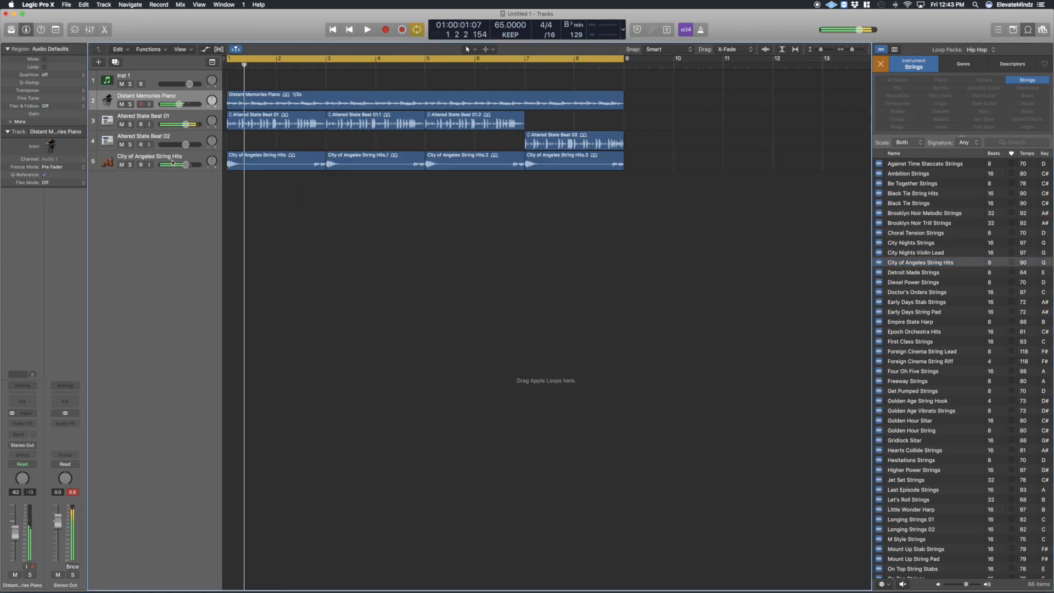
Step: Transpose all City of Angeles String Hits regions to -12 and play the arrangement
left_click(172, 163)
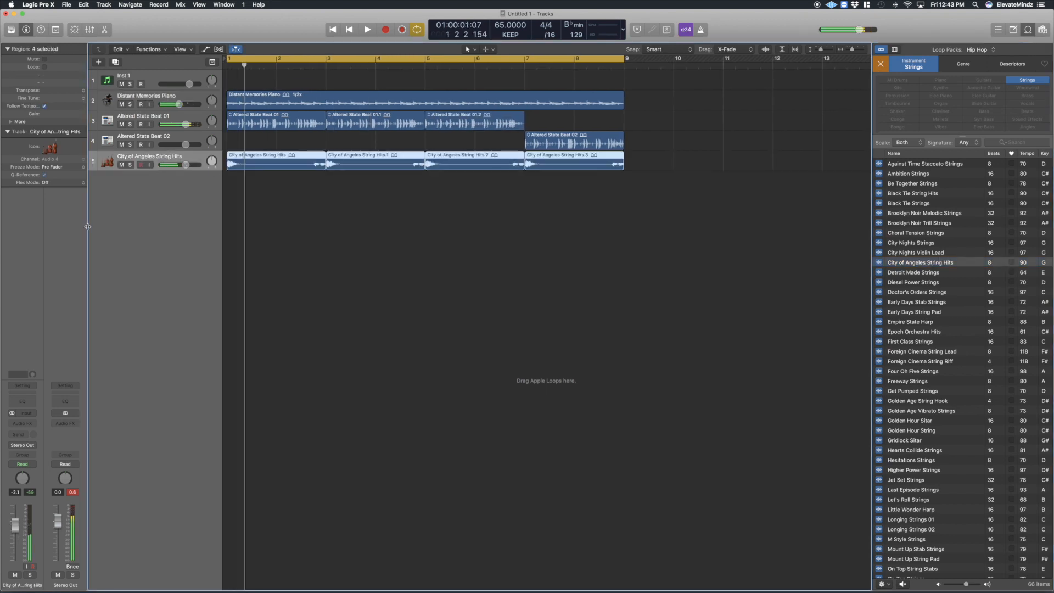
left_click(83, 93)
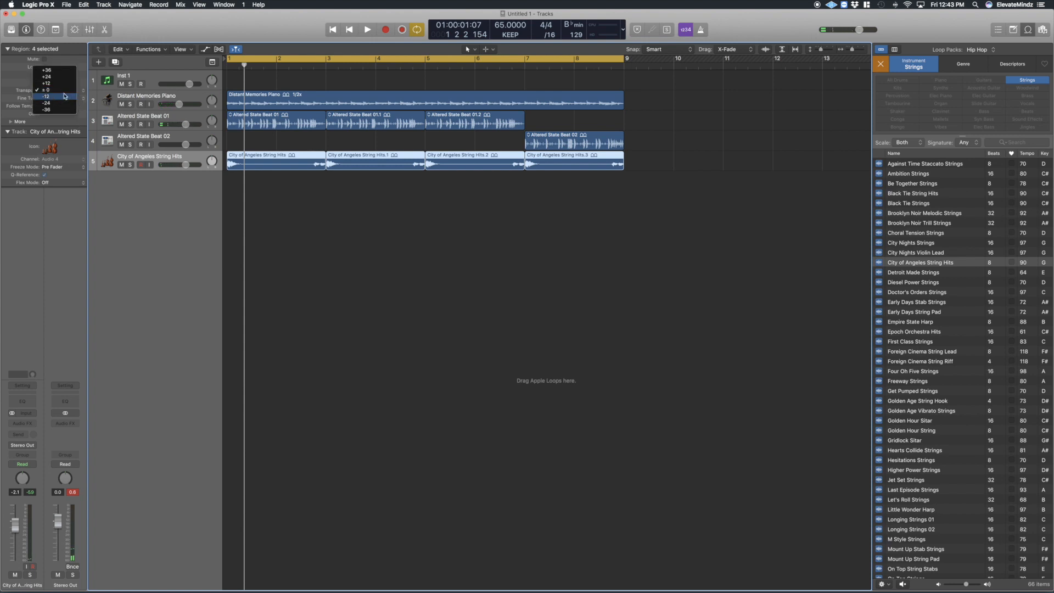
left_click(65, 96)
key("space")
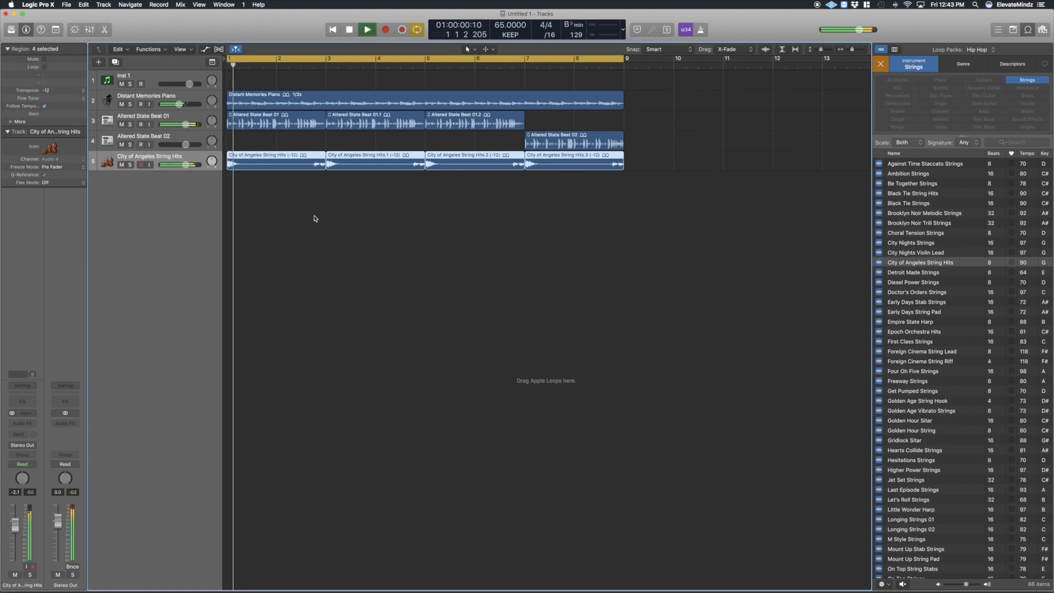
Step: Try a transposition of -24 on the City of Angeles String Hits regions and play them with the beat
left_click(84, 90)
left_click(76, 97)
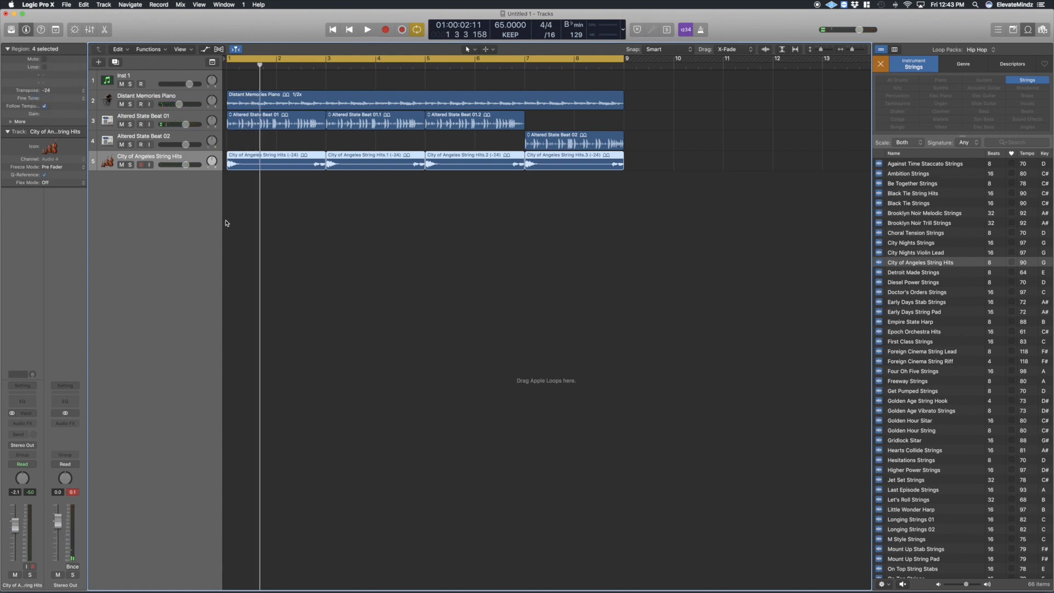
key("space")
key("space")
key("space")
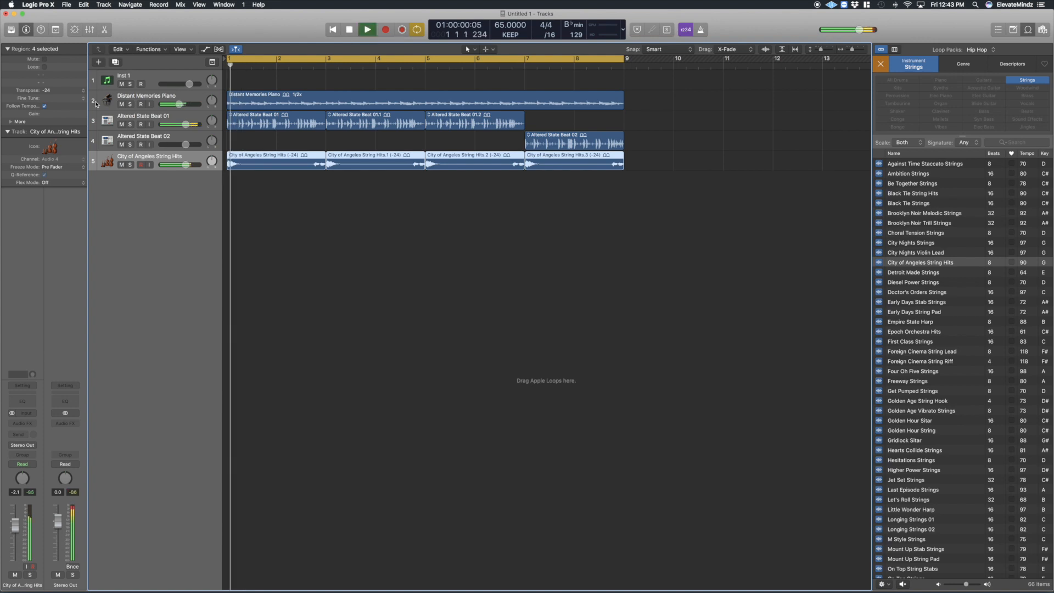
key("space")
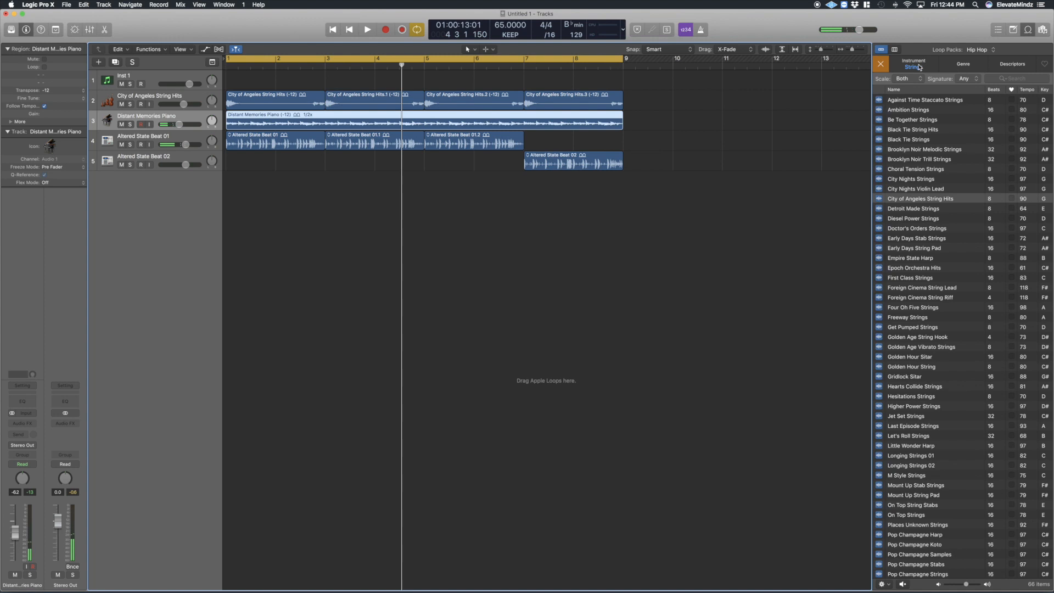
Step: Switch the loop filter from Strings to Synths and audition the Faceoff Synth Lead loop alone and against the beat
left_click(919, 67)
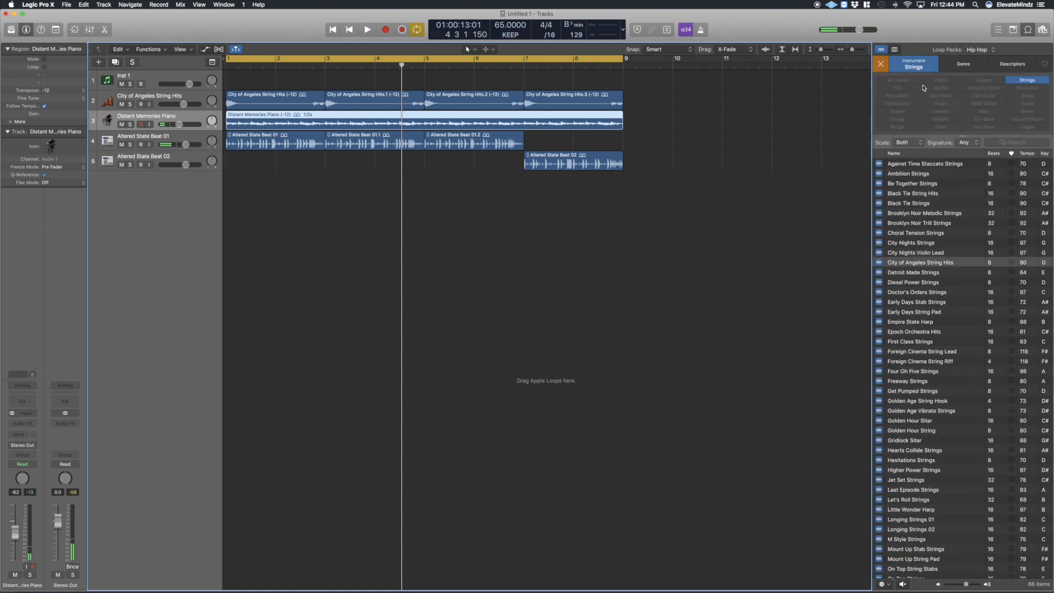
left_click(1024, 87)
left_click(940, 87)
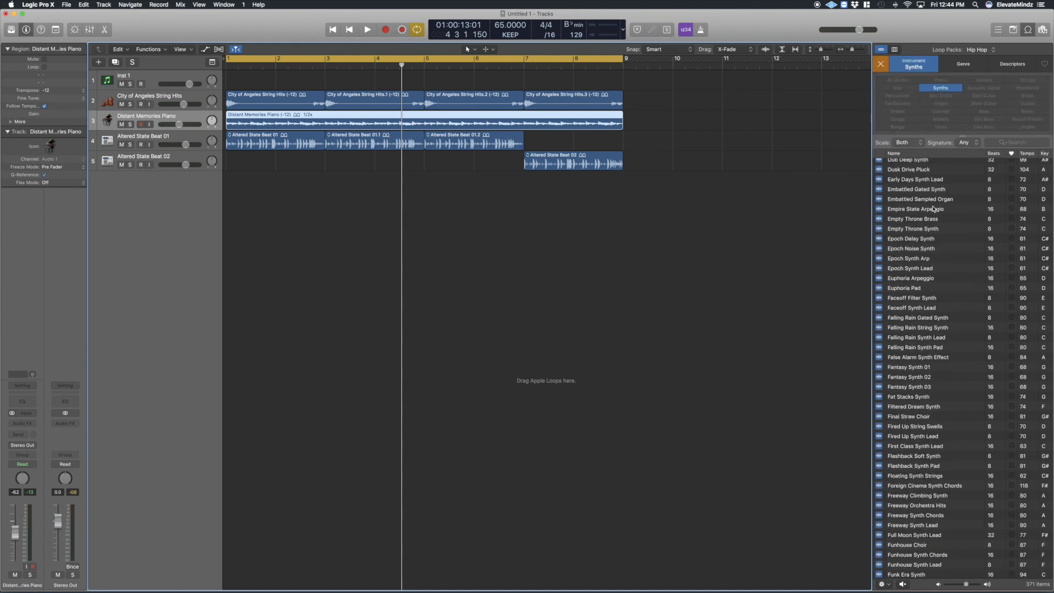
left_click(915, 309)
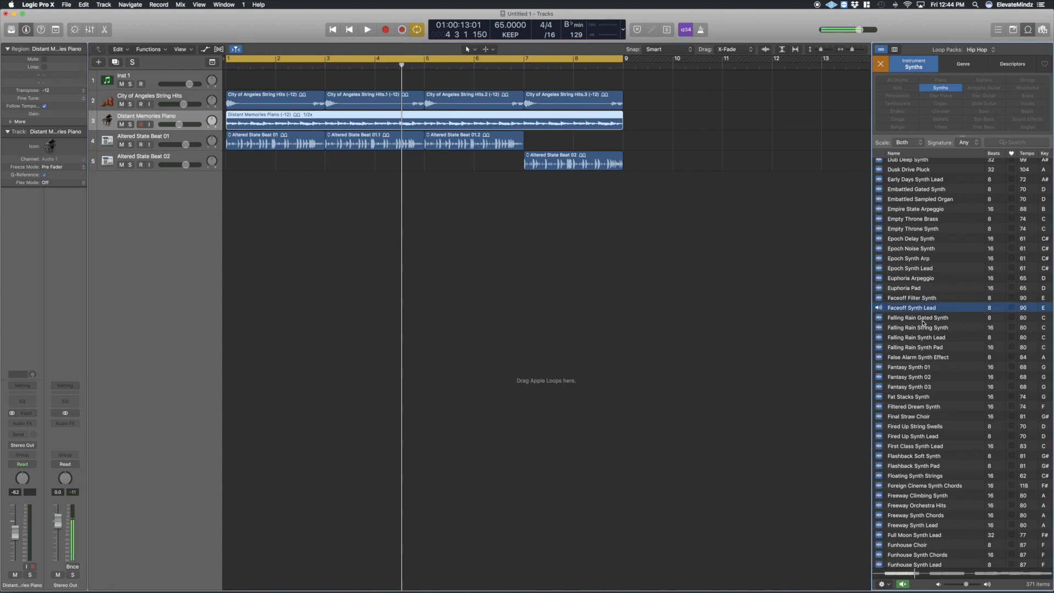
key("space")
left_click(919, 308)
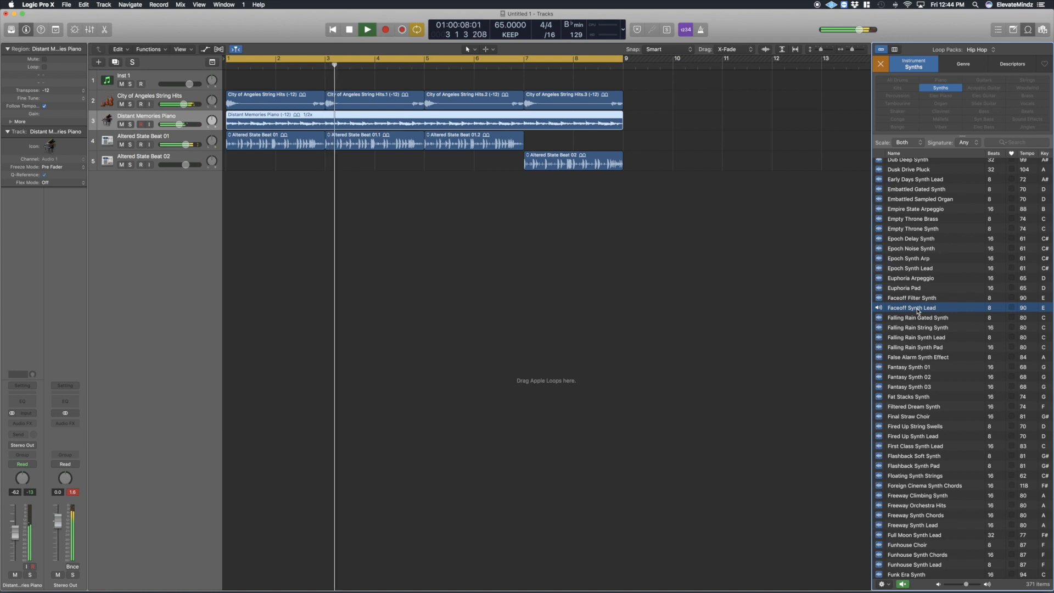
key("space")
Step: Add the Faceoff Synth Lead loop on a new track below the drums, copy it up to bar 9 and play the result
left_click_drag(263, 225, 369, 178)
left_click_drag(445, 174, 255, 175)
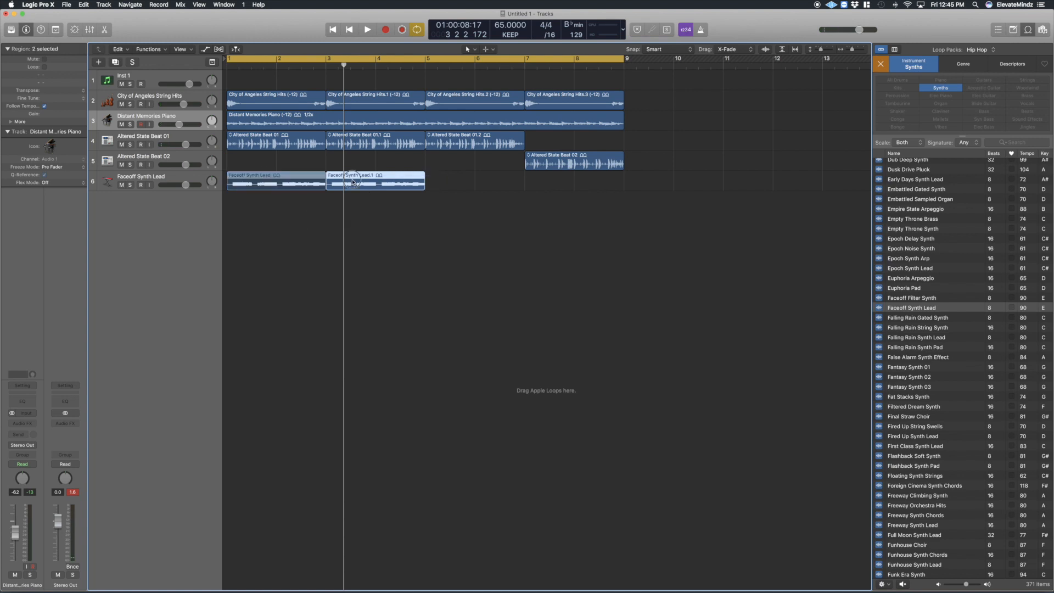
left_click_drag(352, 180, 460, 190)
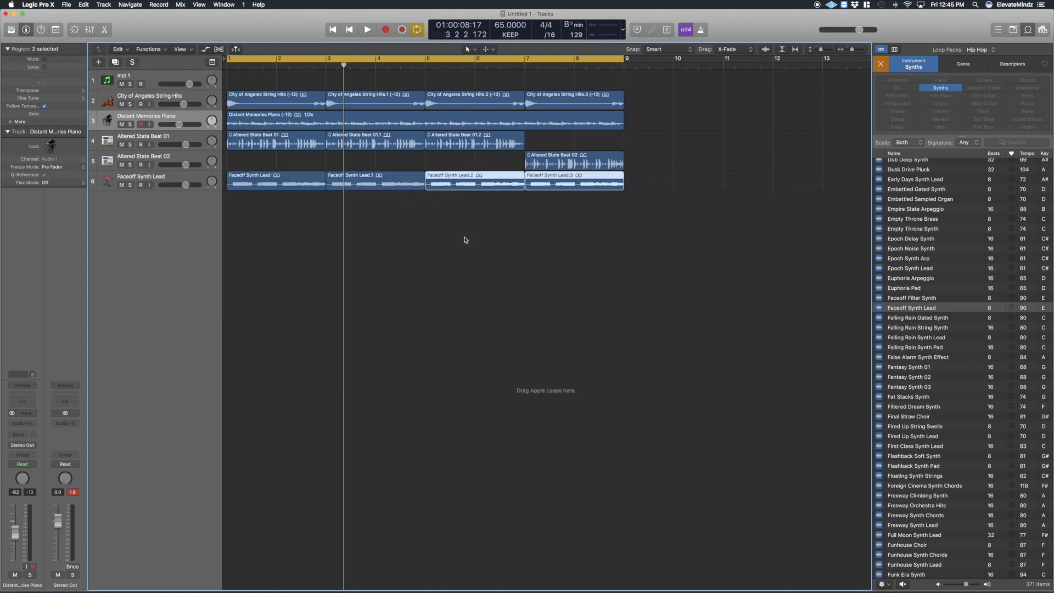
key("Return")
key("space")
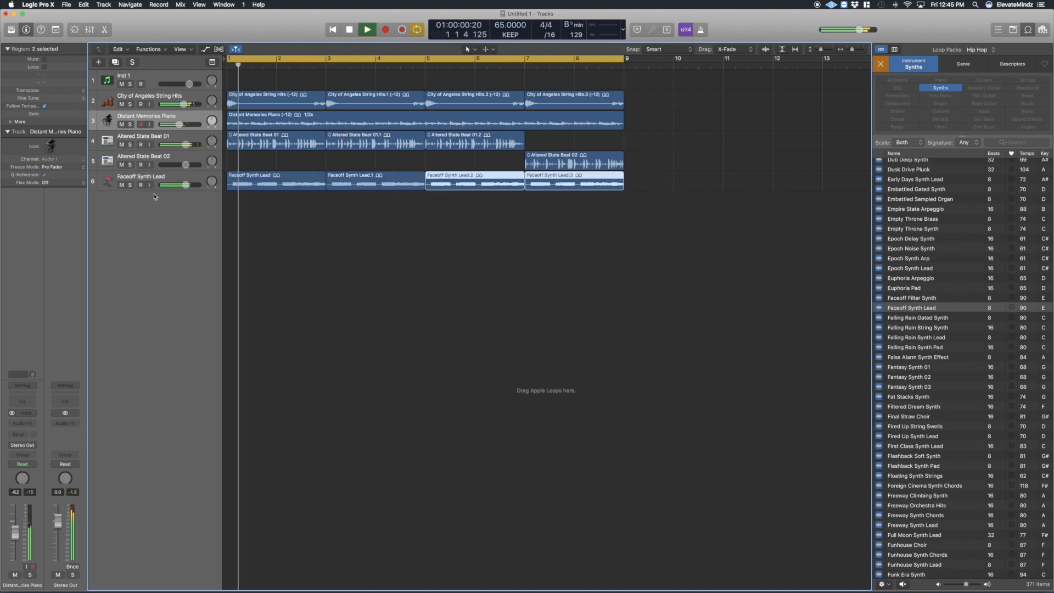
key("space")
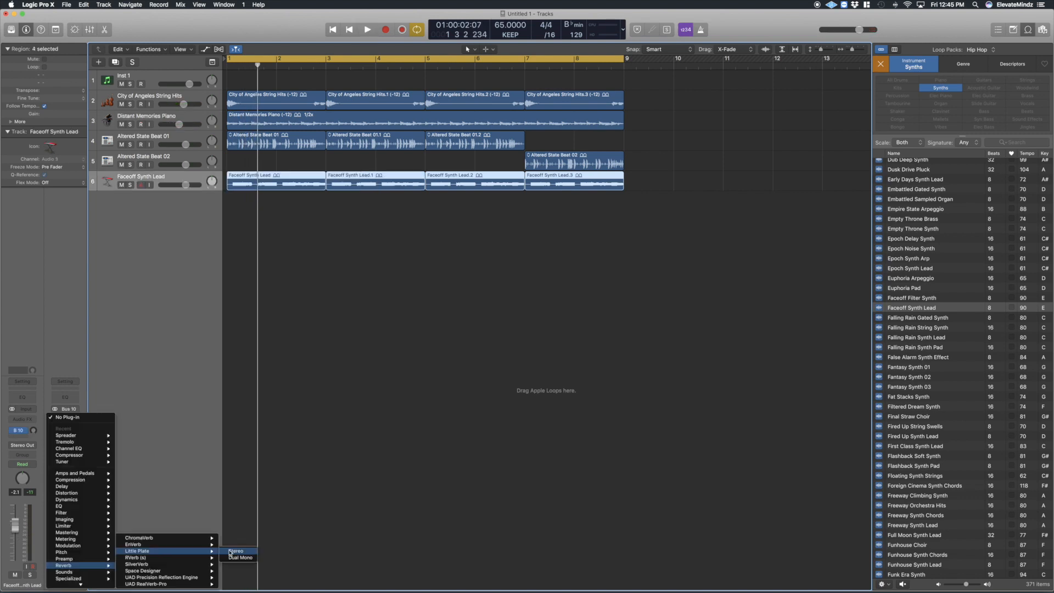
Step: Insert the stereo Little Plate reverb on the Aux 1 channel and set the synth lead's bus send to about -9.0 dB
left_click(231, 550)
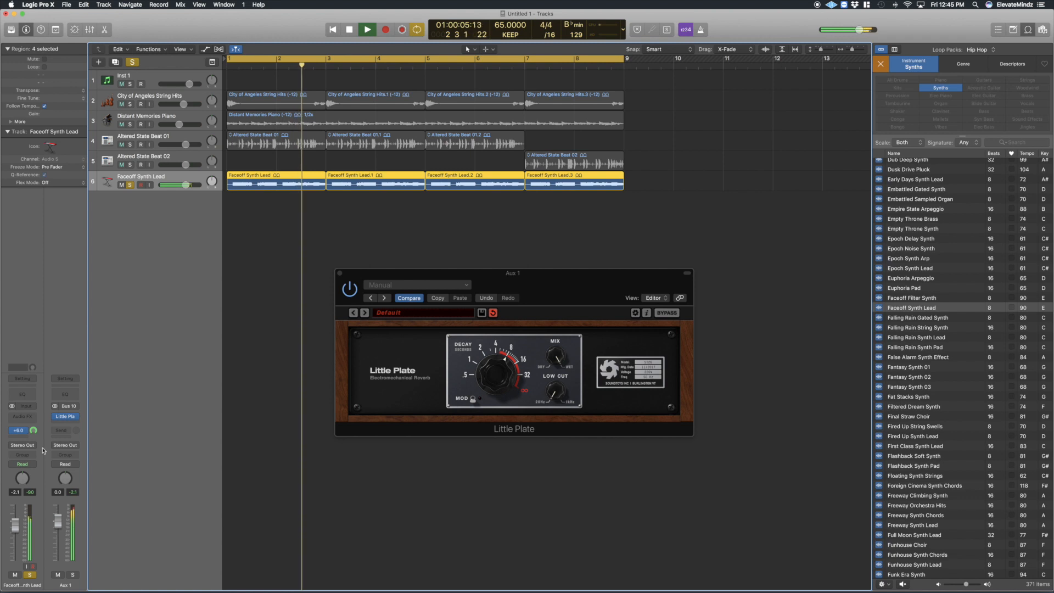
left_click_drag(34, 431, 37, 457)
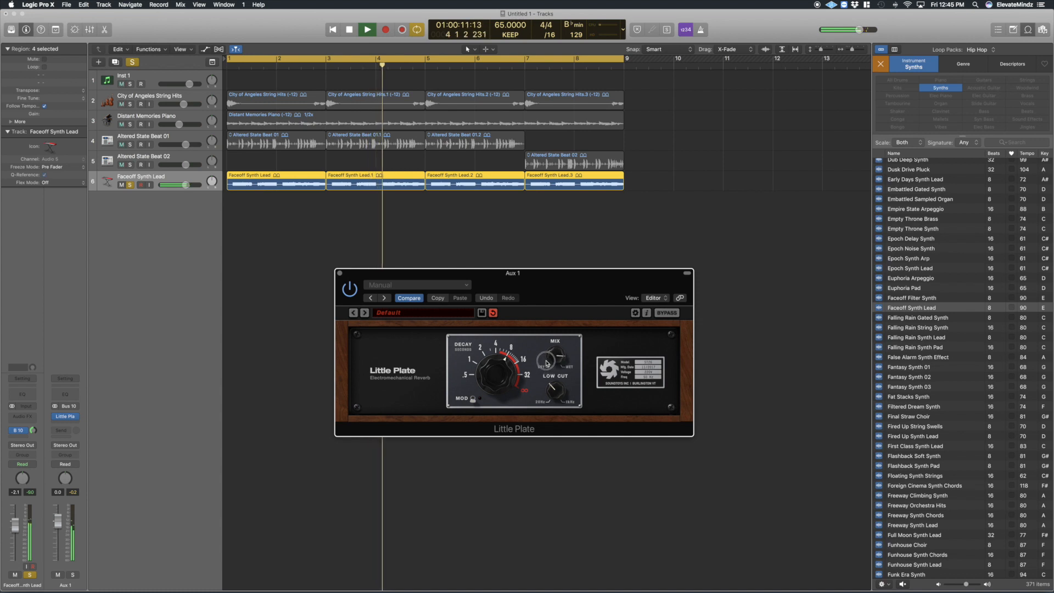
left_click_drag(34, 433, 38, 435)
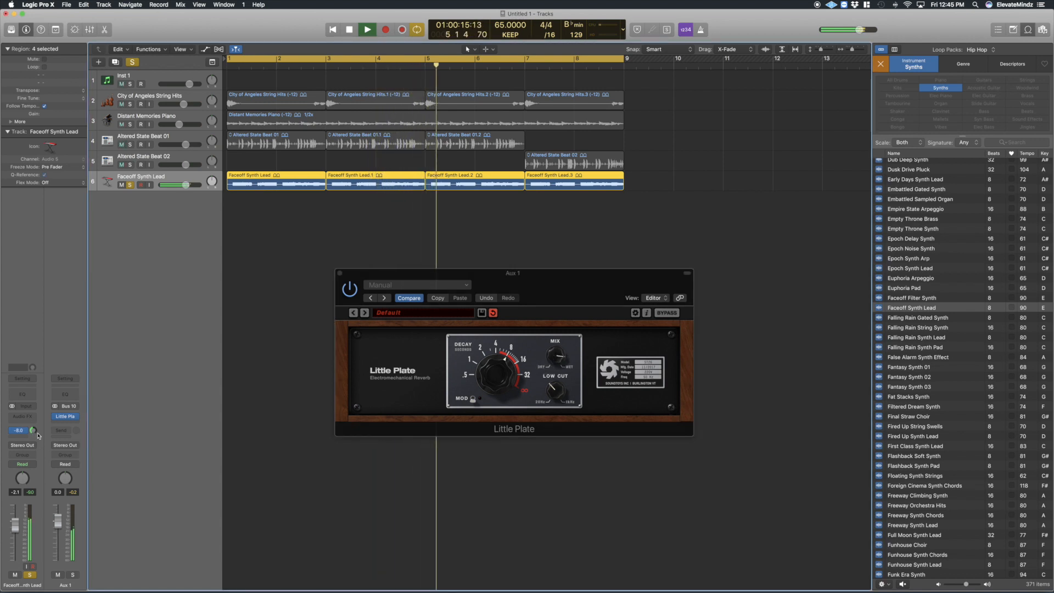
Step: Insert the Tremolo modulation effect on the Faceoff Synth Lead track and play the soloed synth through it
left_click(30, 420)
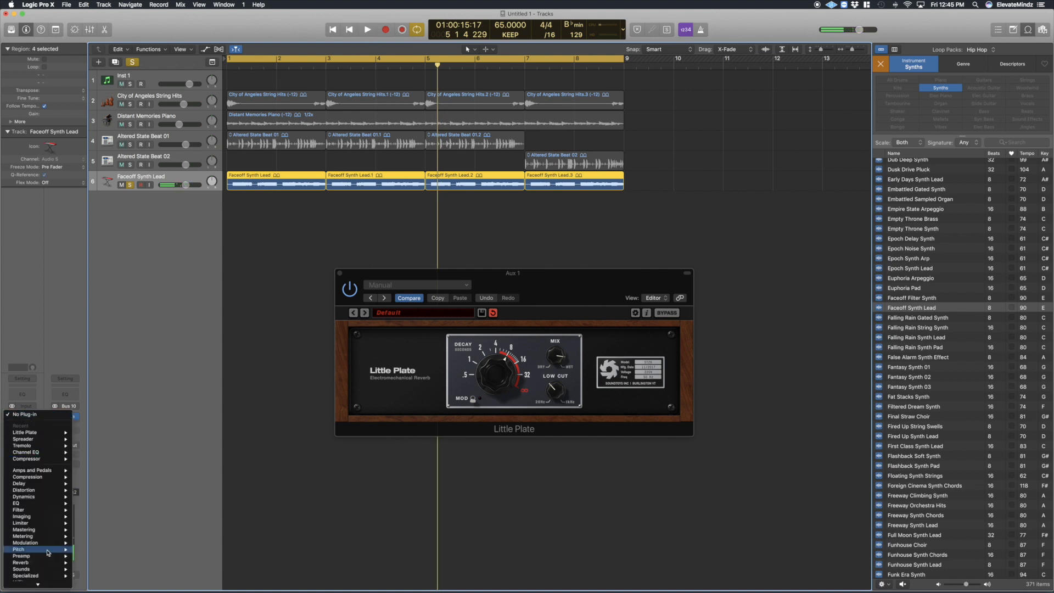
mouse_move(52, 542)
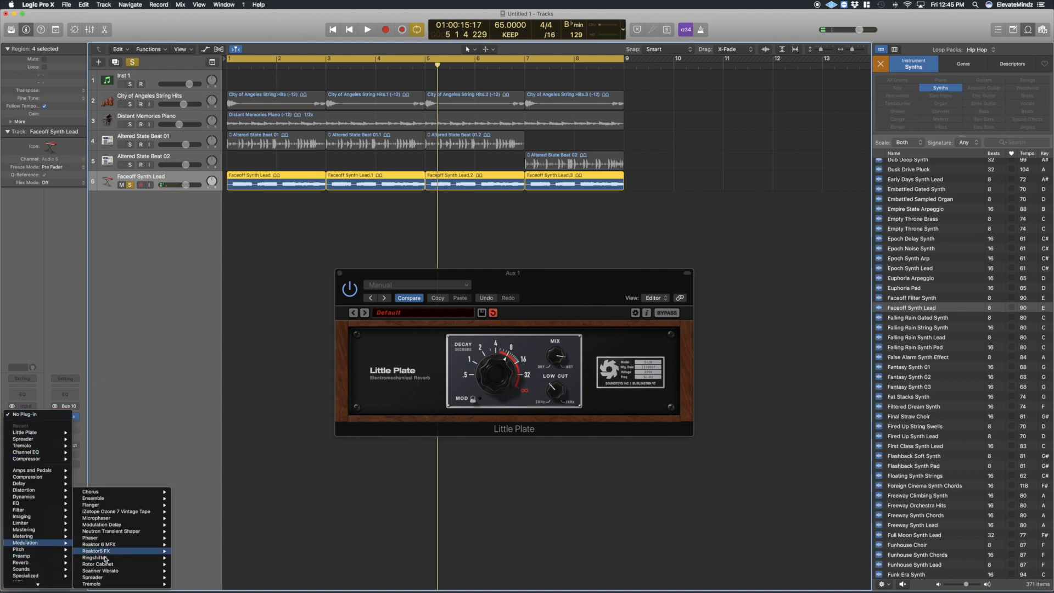
mouse_move(119, 585)
left_click(201, 578)
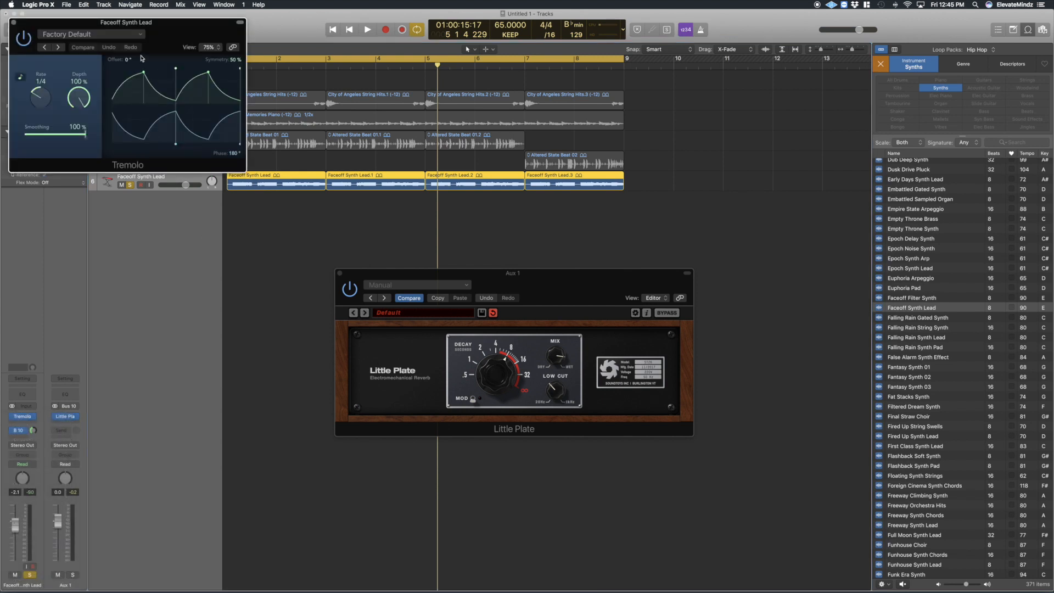
left_click_drag(192, 31, 582, 256)
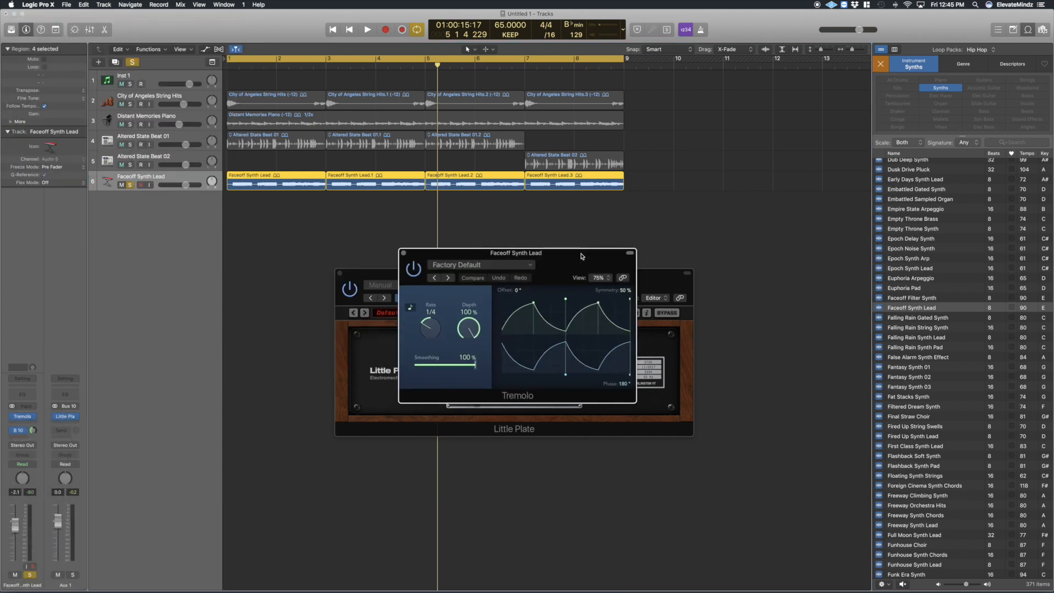
key("space")
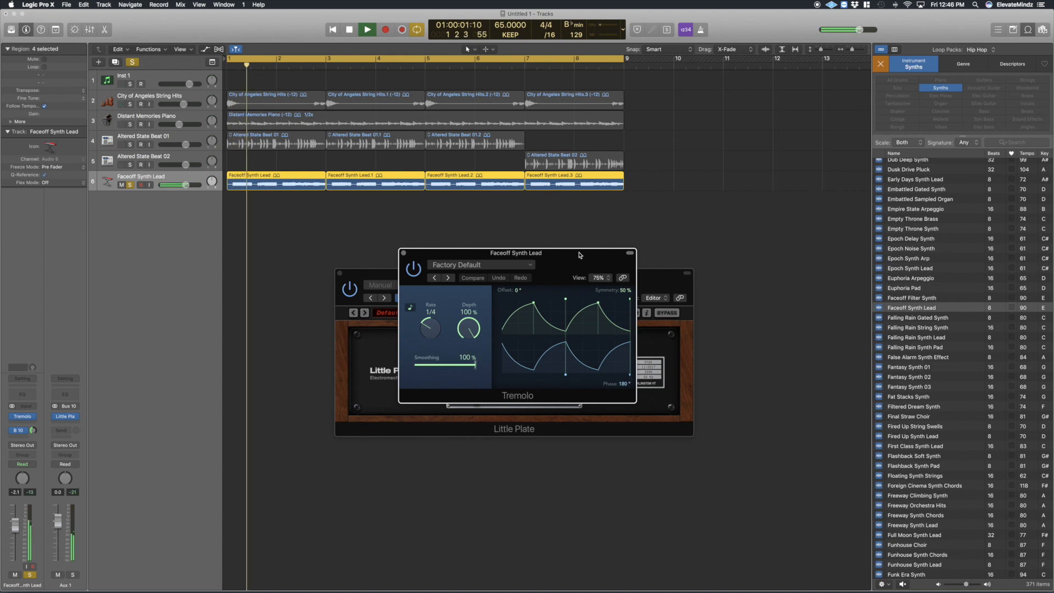
Step: Try a tremolo depth of 40% on the soloed synth lead, then restore the depth to 100%
left_click_drag(471, 332, 464, 396)
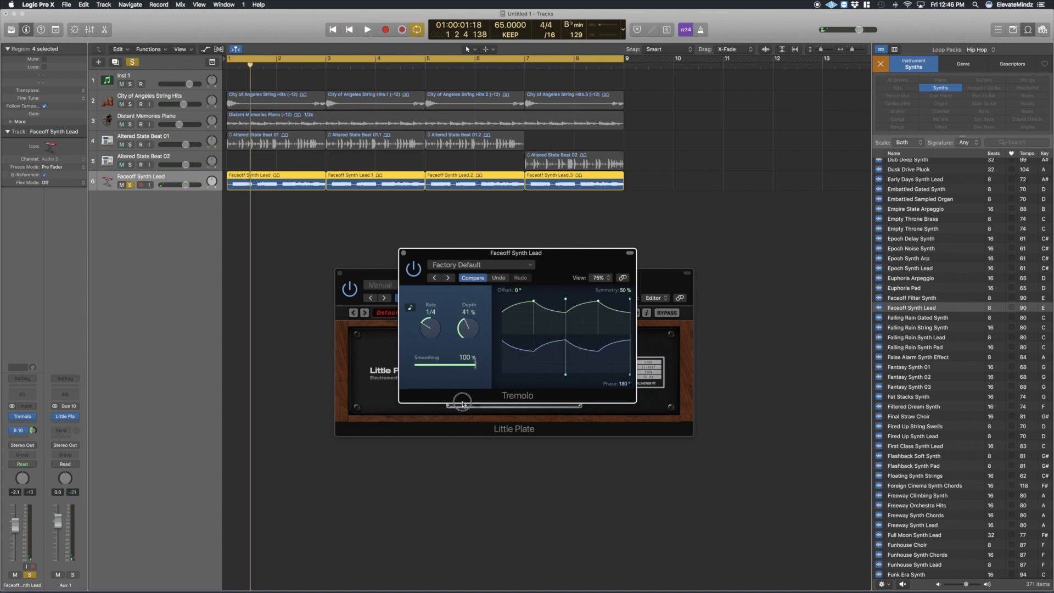
key("space")
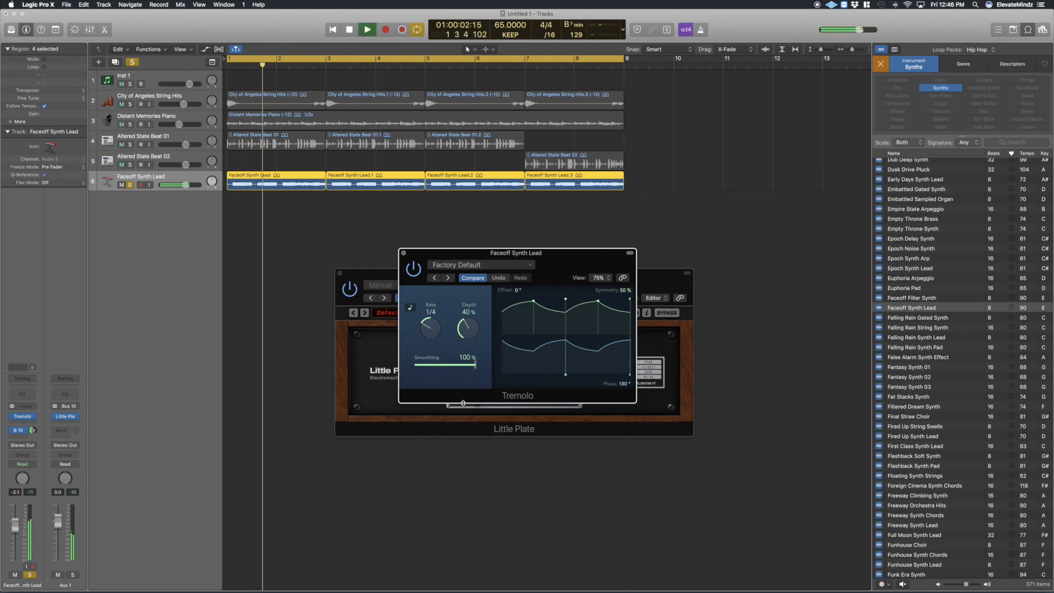
key("space")
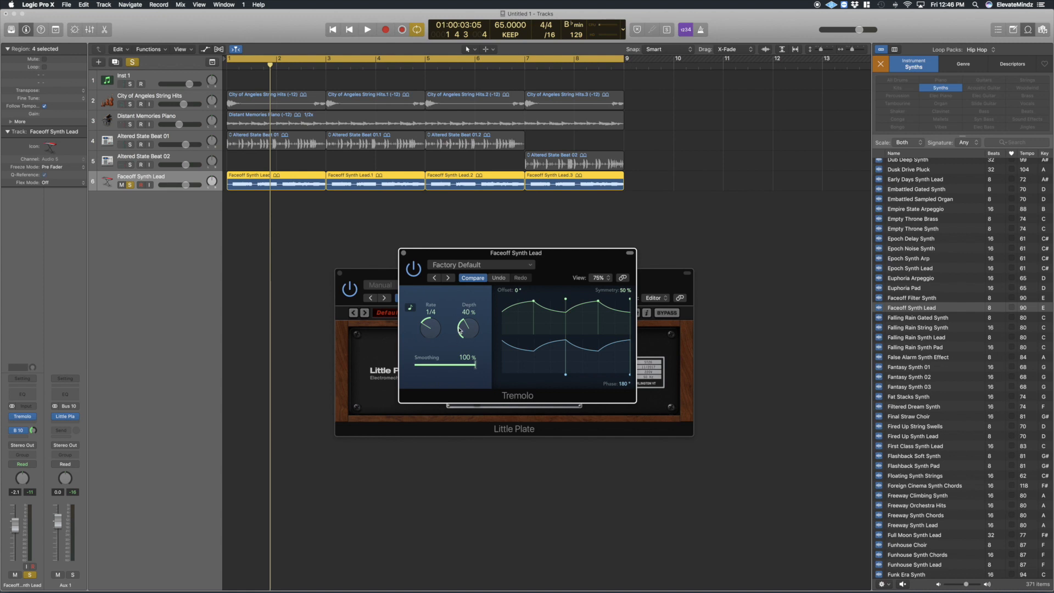
left_click_drag(469, 327, 475, 231)
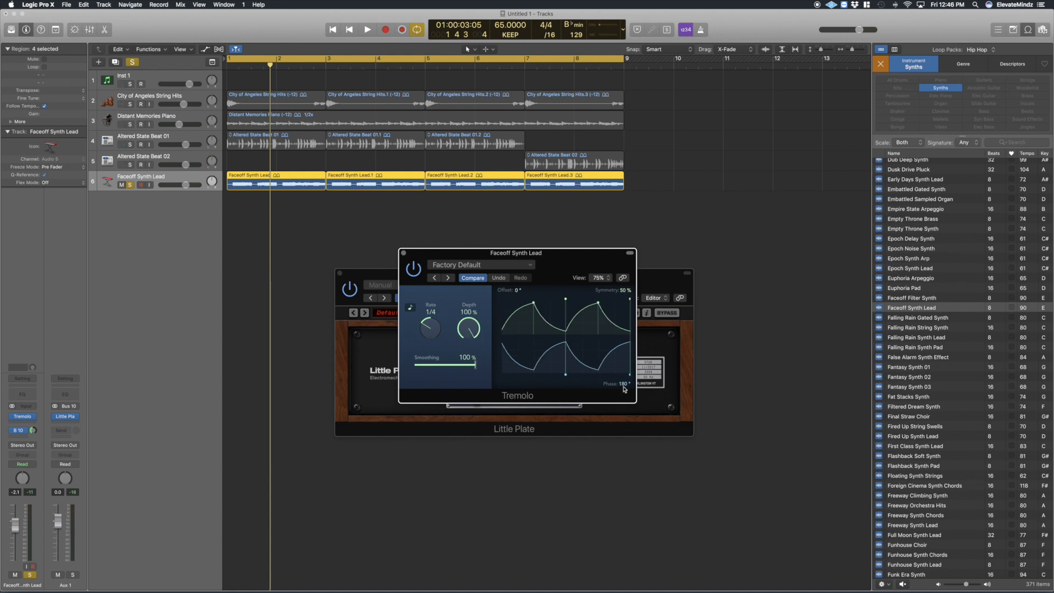
Step: Set the tremolo's phase to 0° and its rate to 1/16 while checking the synth lead in playback
left_click_drag(624, 391, 622, 444)
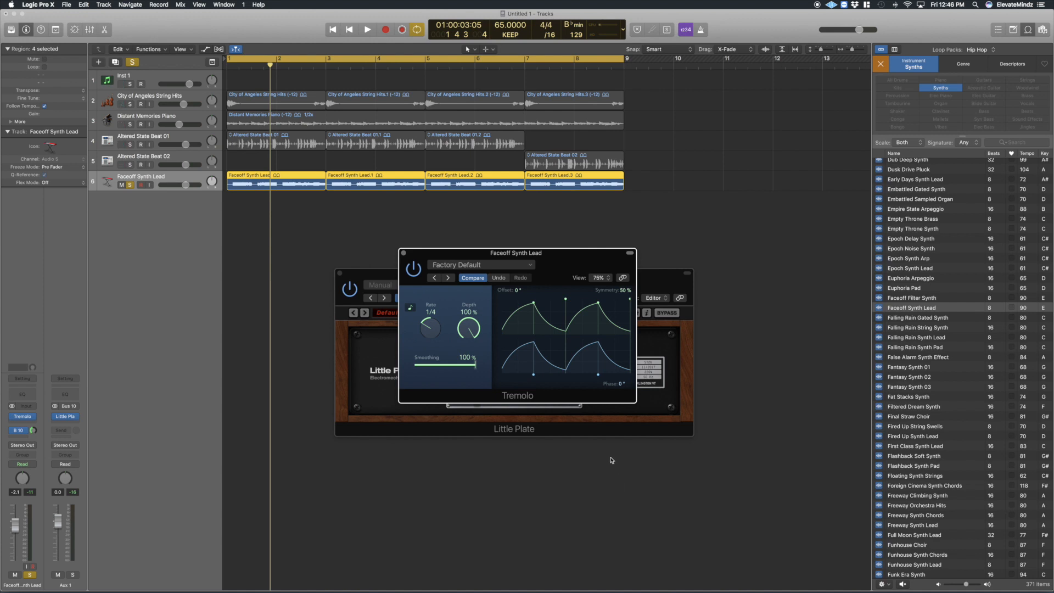
key("space")
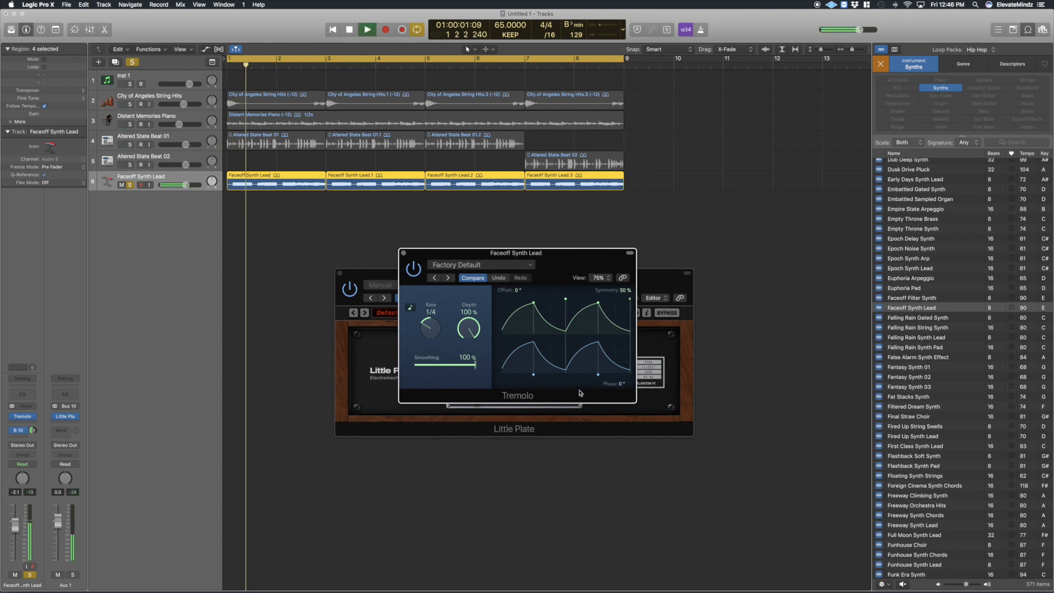
key("space")
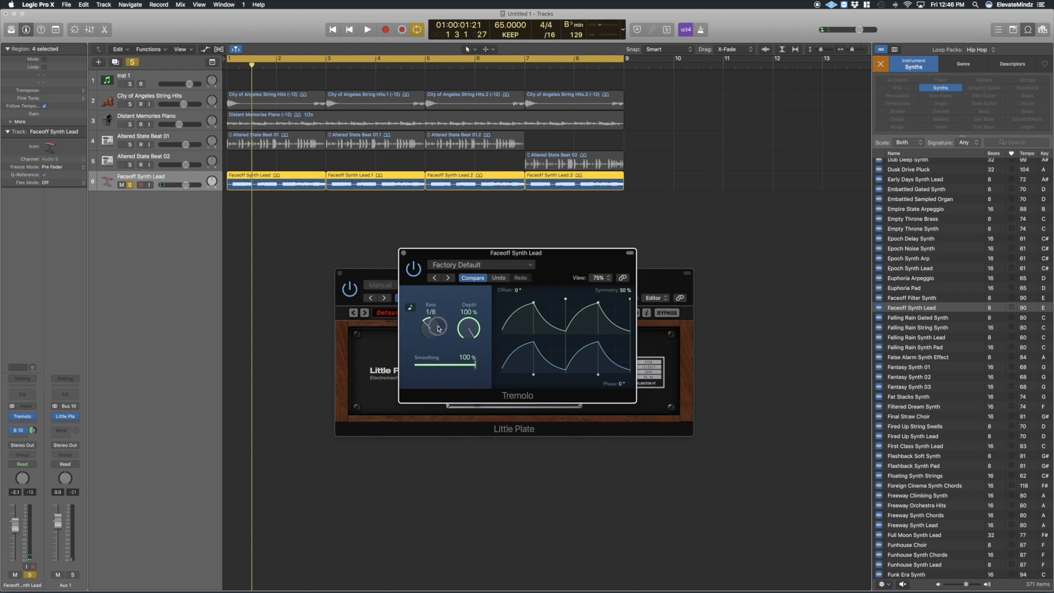
key("space")
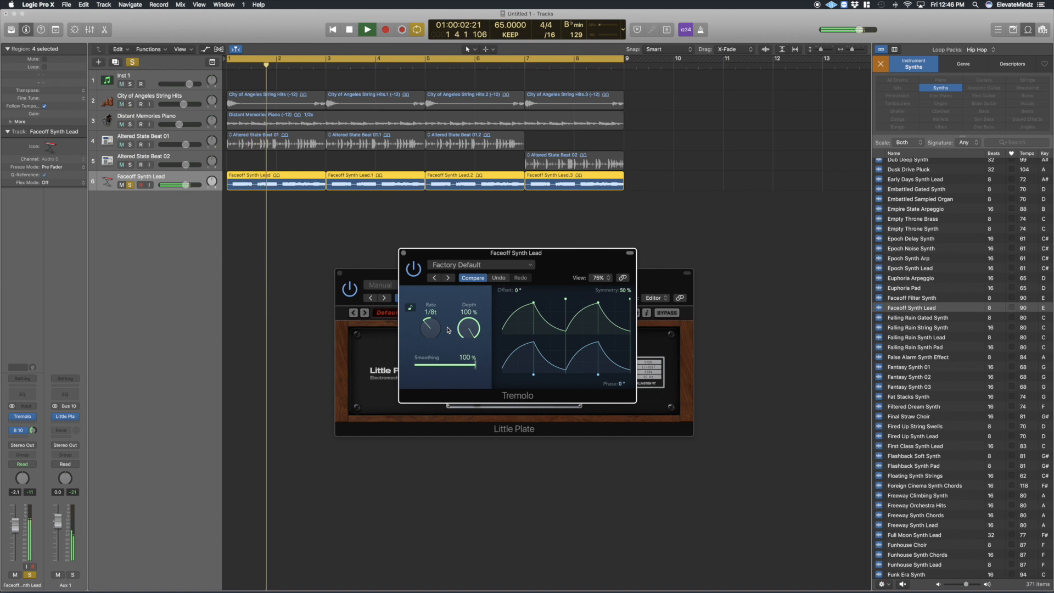
left_click_drag(439, 336, 437, 328)
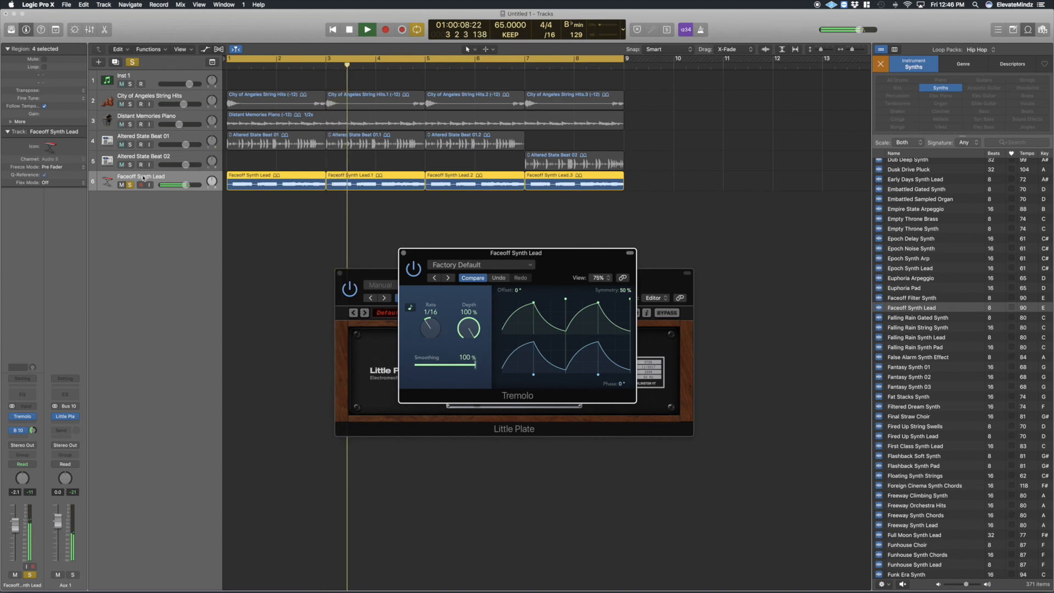
Step: Transpose the four Faceoff Synth Lead regions to -12 and play them
left_click(82, 90)
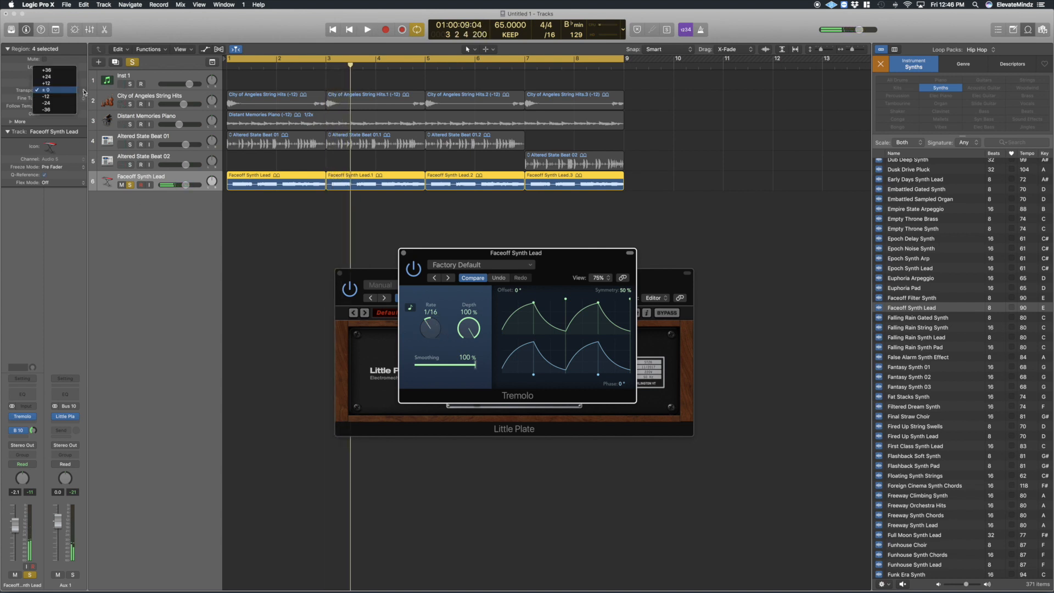
left_click(55, 110)
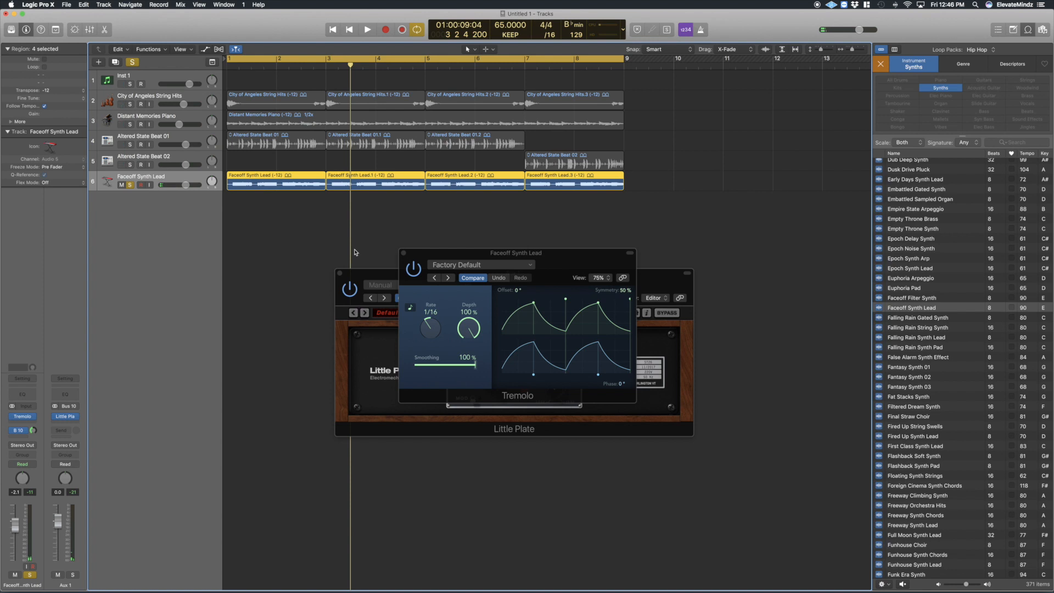
key("space")
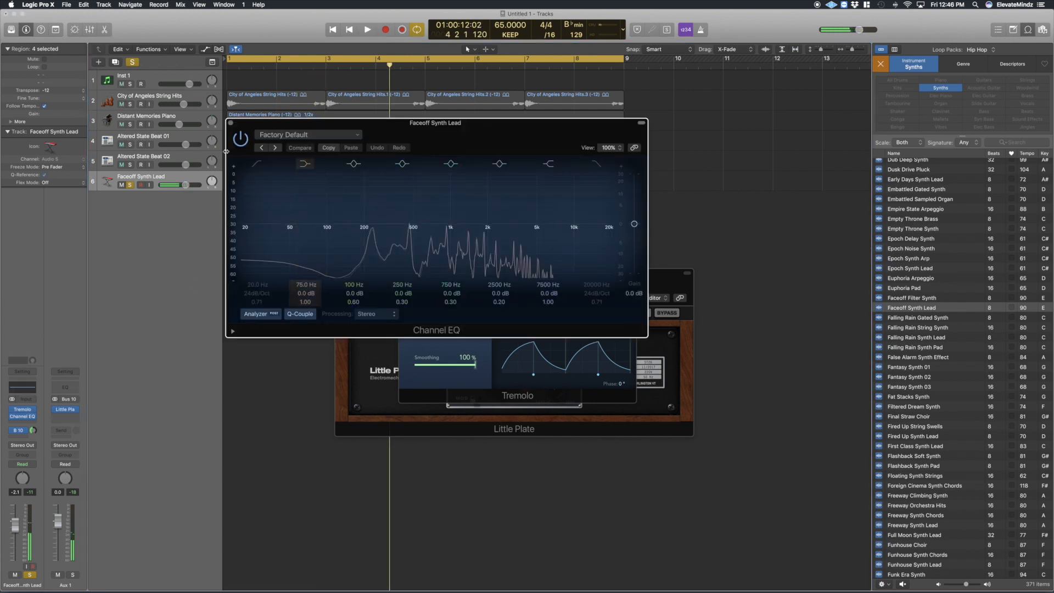
Step: Add a low-cut filter at about 910 Hz in the synth lead's Channel EQ, play it and close the open effect windows
left_click_drag(247, 127, 377, 259)
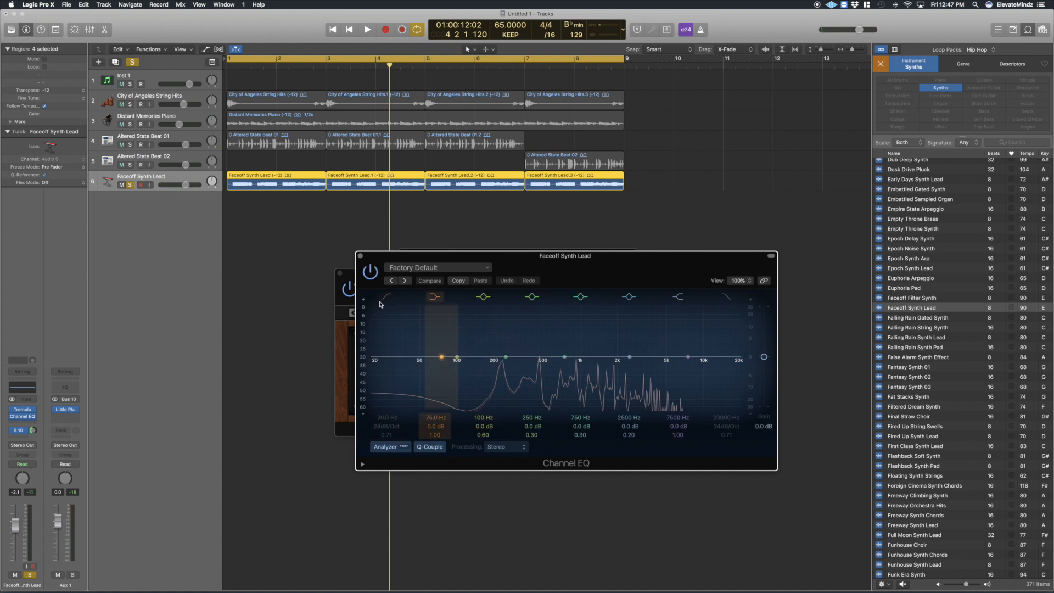
left_click(387, 416)
left_click_drag(387, 416, 383, 400)
key("space")
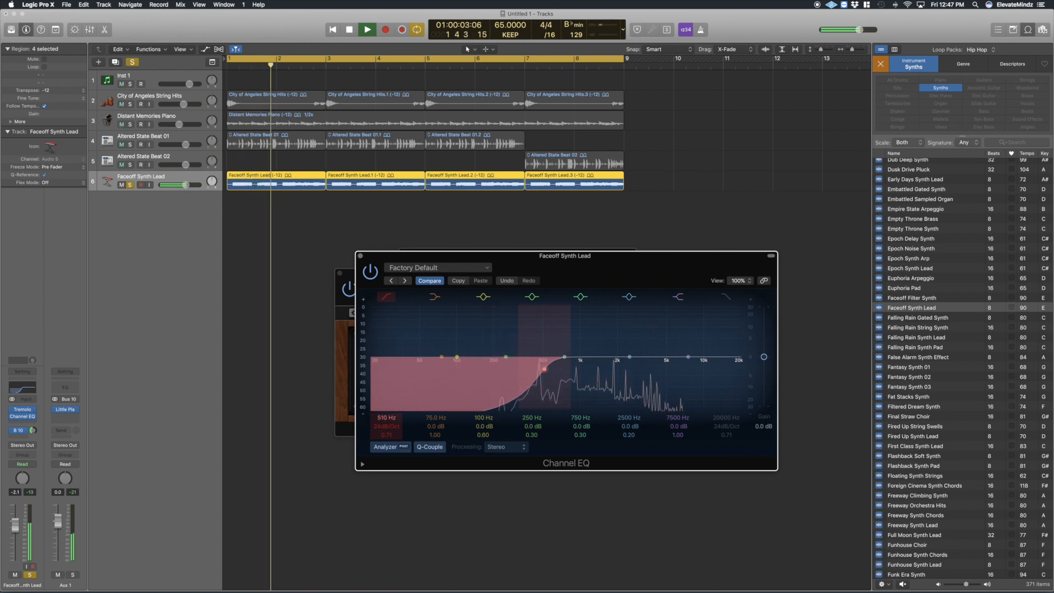
left_click(360, 256)
left_click(404, 253)
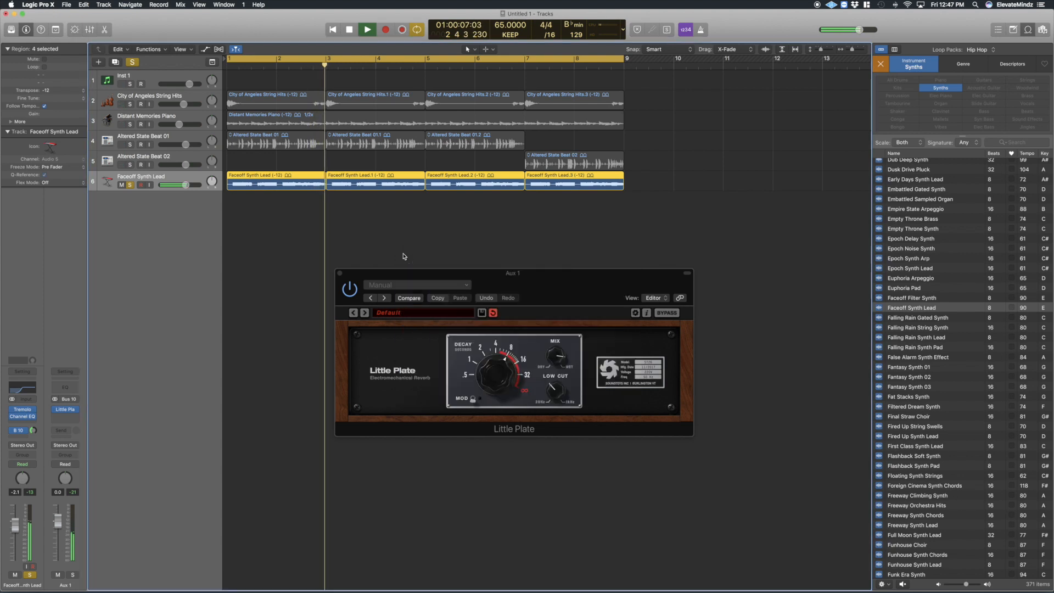
left_click(340, 273)
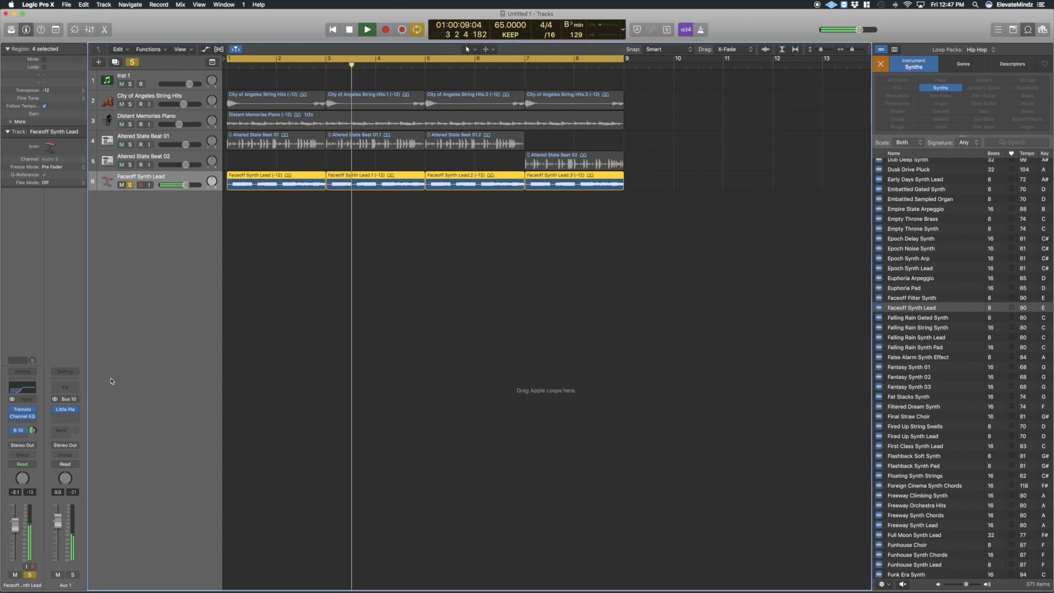
Step: Reopen the Tremolo on the soloed synth lead and, during playback, try a rate of 1/8, then set it to 1/16t
left_click(23, 411)
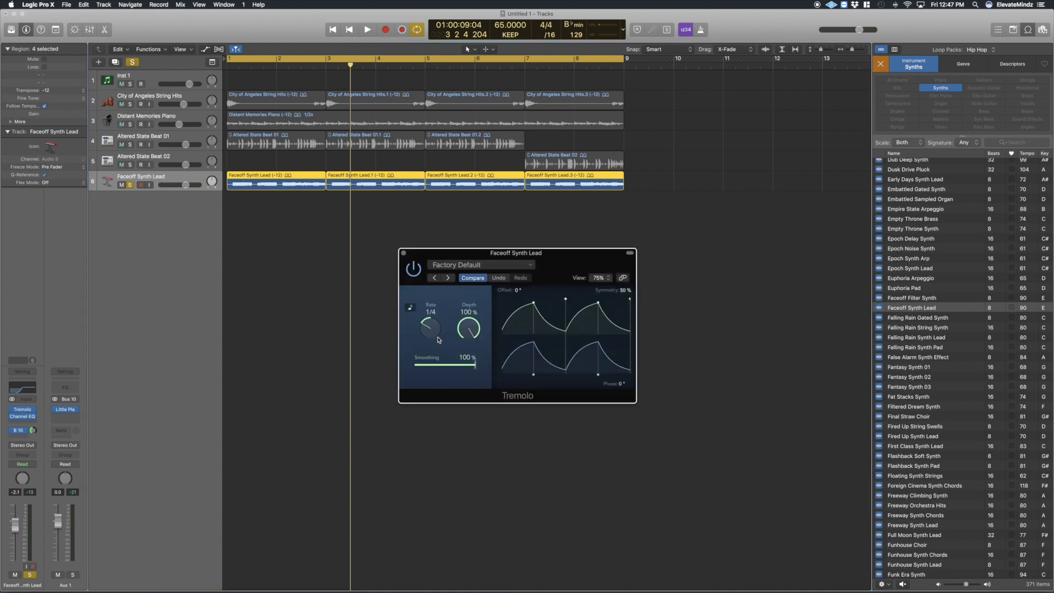
key("Return")
key("space")
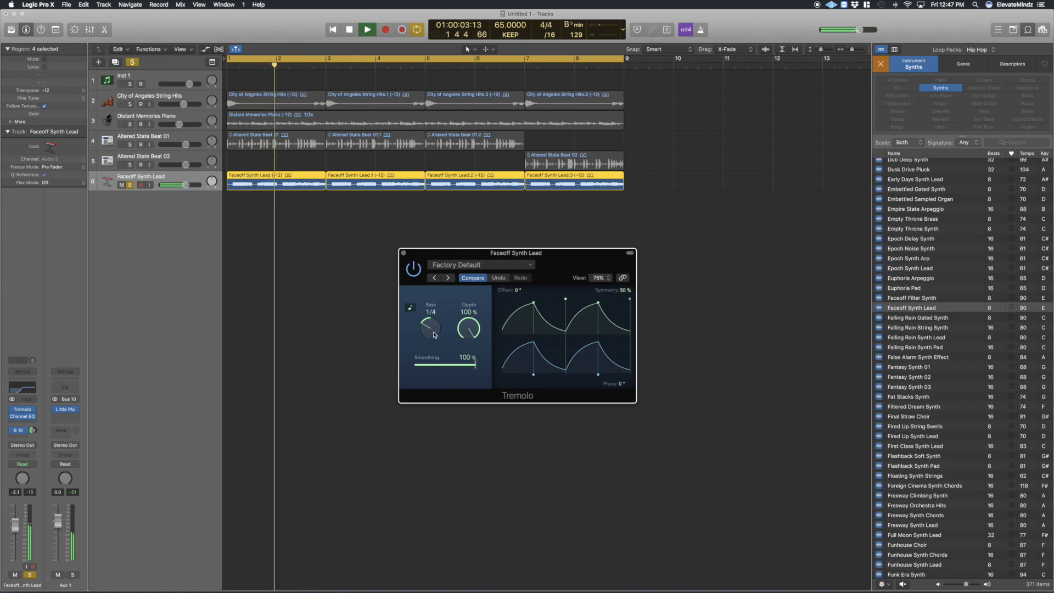
left_click_drag(439, 340, 435, 330)
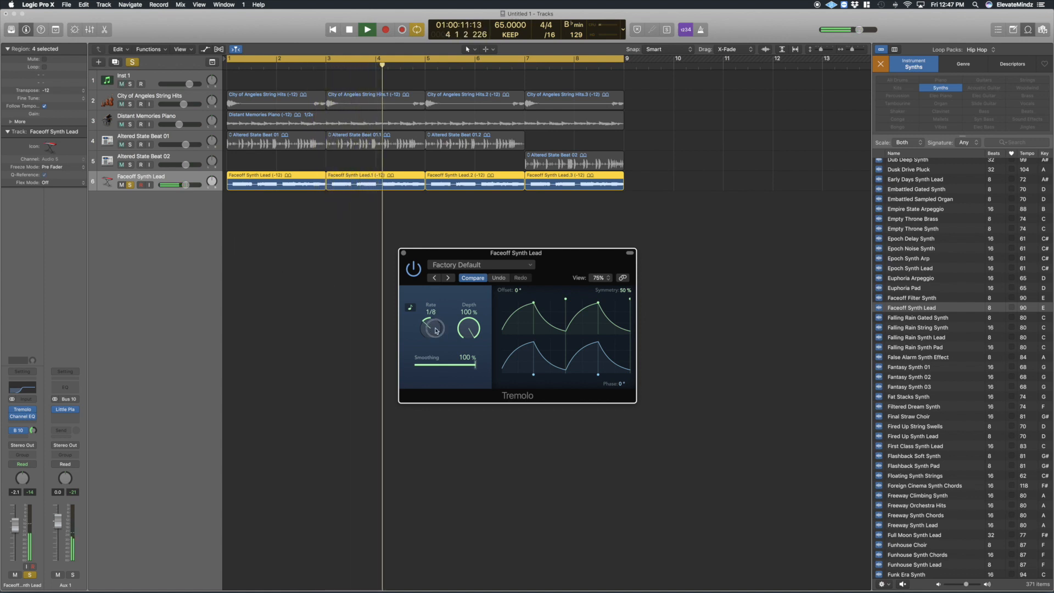
left_click_drag(435, 334, 436, 331)
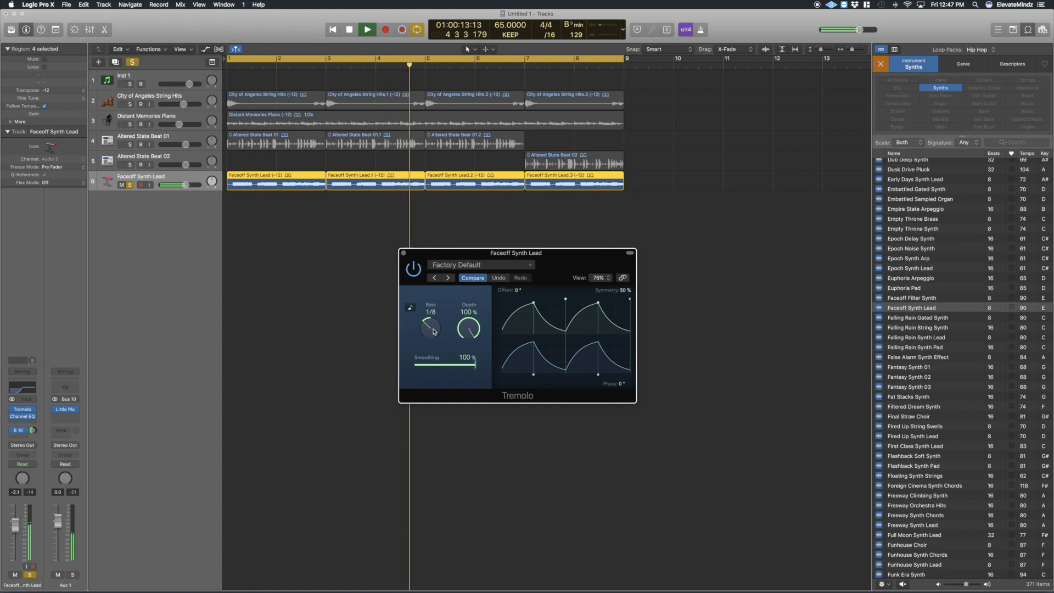
left_click_drag(435, 326, 437, 324)
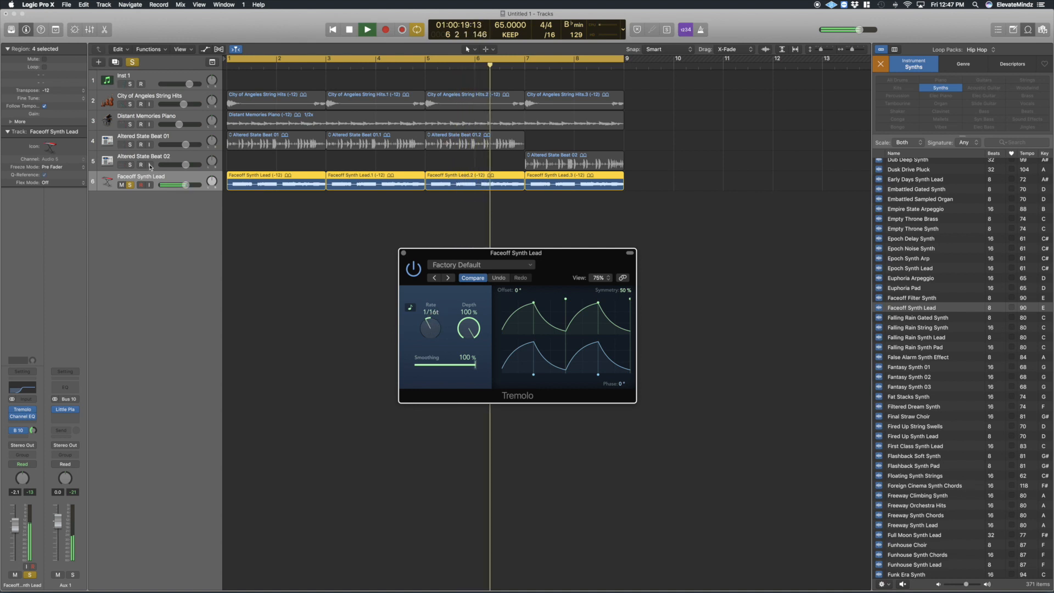
Step: Turn off solo to hear the full mix and raise the Faceoff Synth Lead volume very slightly
left_click(133, 63)
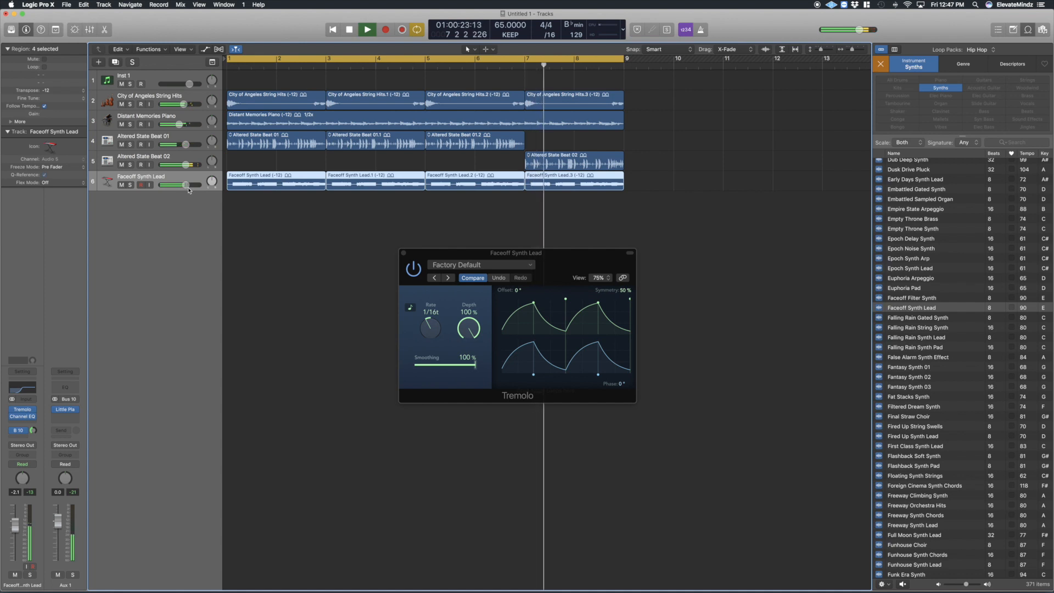
left_click_drag(188, 190, 189, 190)
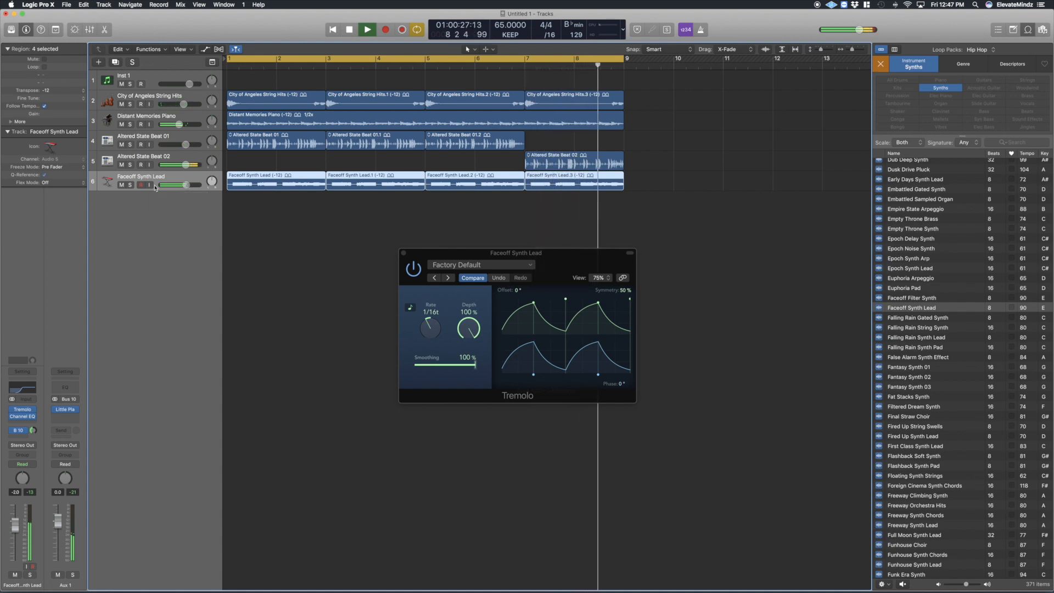
key("space")
Step: Bypass the Tremolo on the soloed synth lead and insert the stereo Step FX multi effect after the Channel EQ
key("s")
left_click(33, 418)
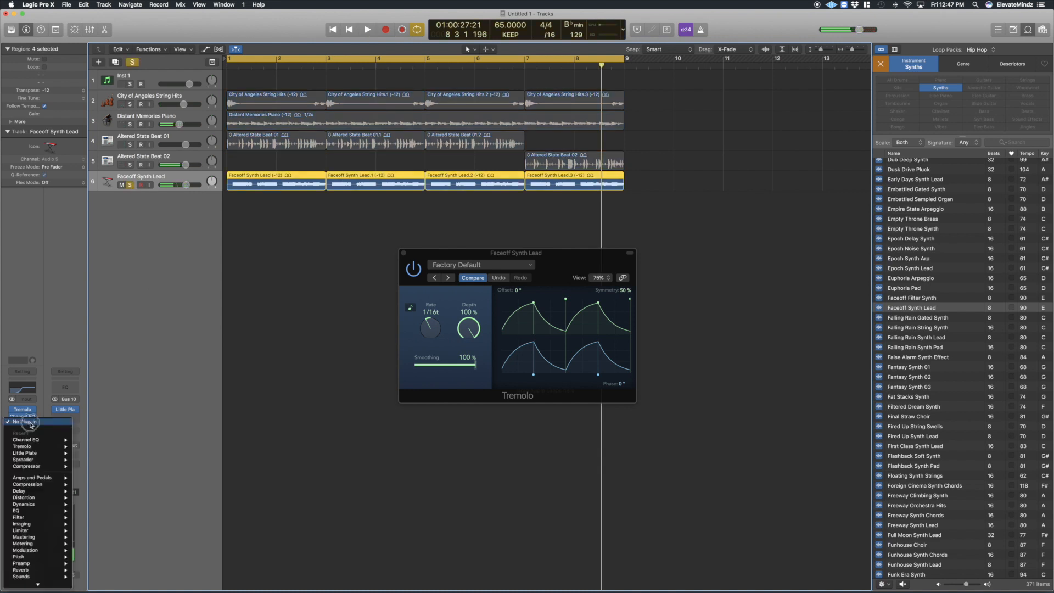
left_click(41, 402)
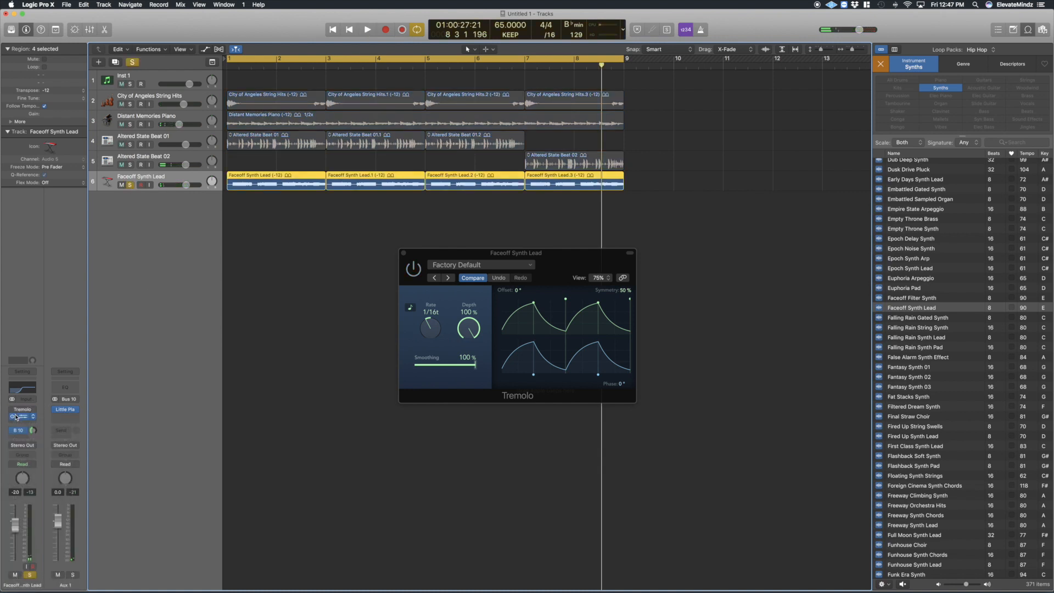
left_click(25, 425)
scroll(50, 565, "down", 3)
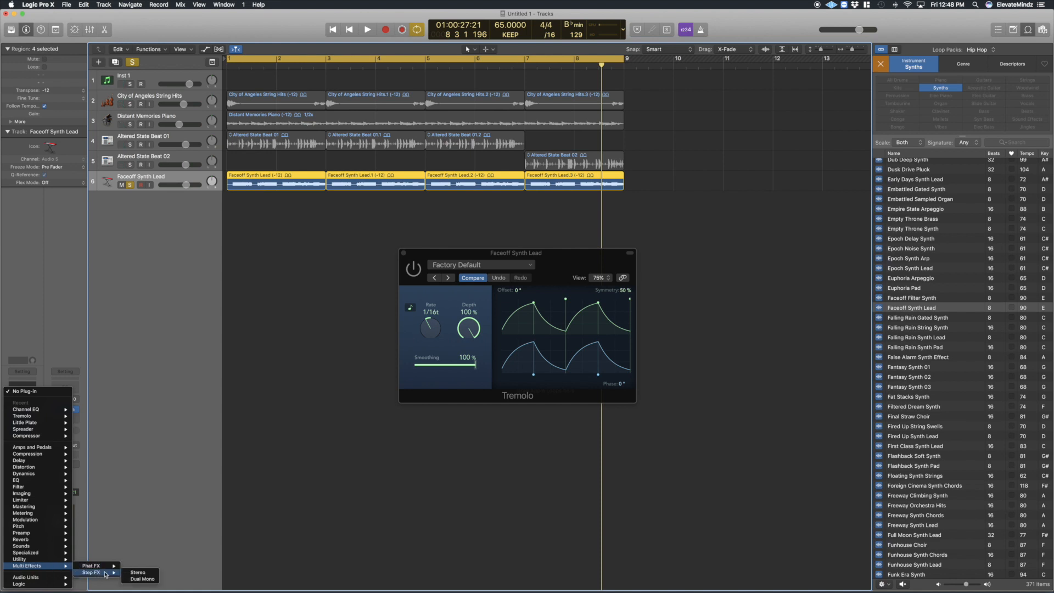
left_click(137, 573)
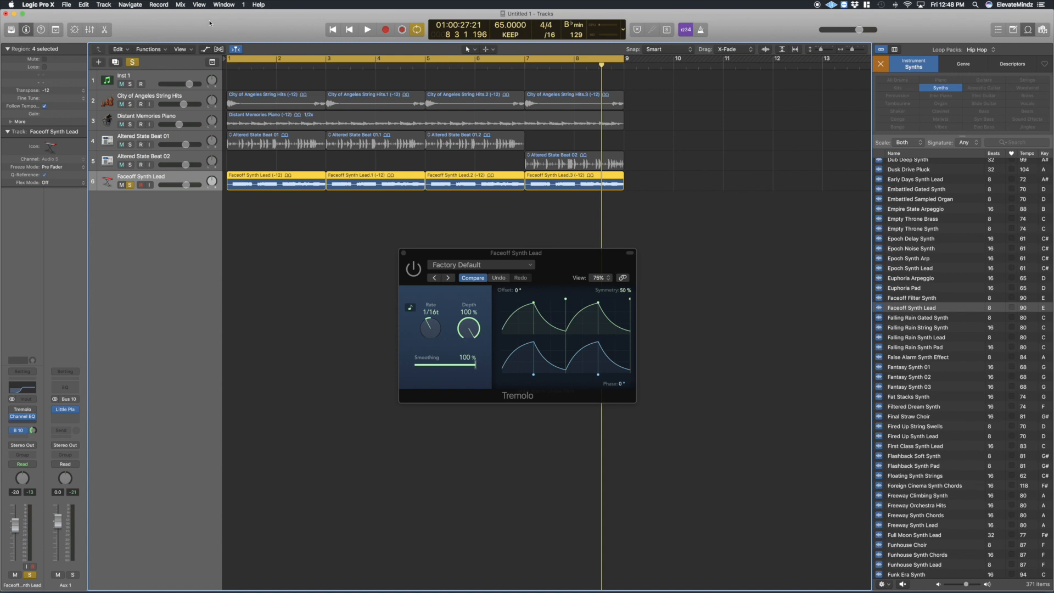
left_click_drag(211, 15, 646, 249)
Step: Audition the Step FX presets Brittle Spike and Broken Echoes on the soloed synth lead, then load Bubbling Shimmer
key("space")
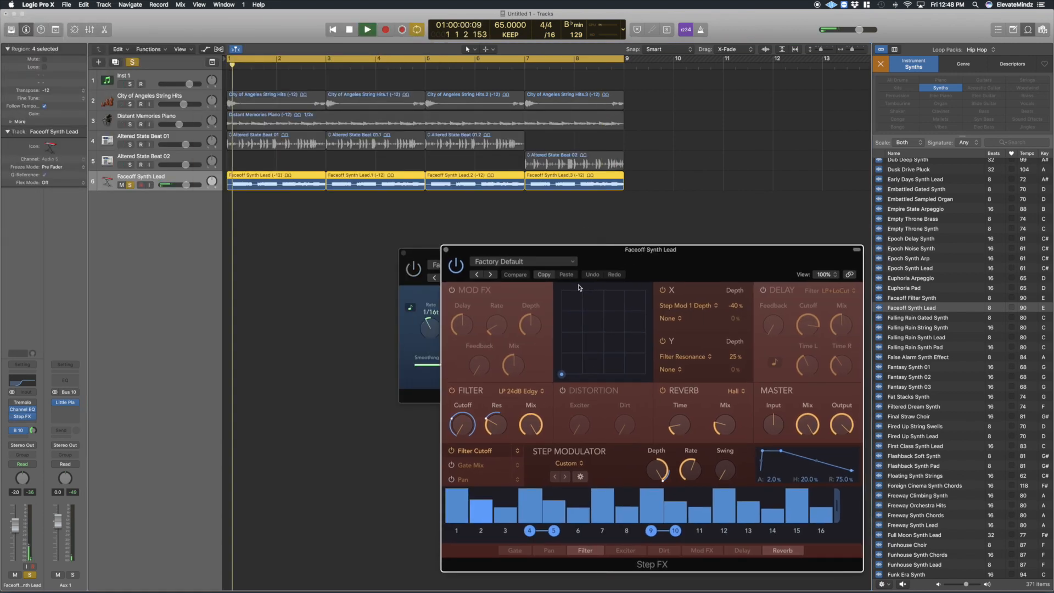
left_click(493, 279)
key("space")
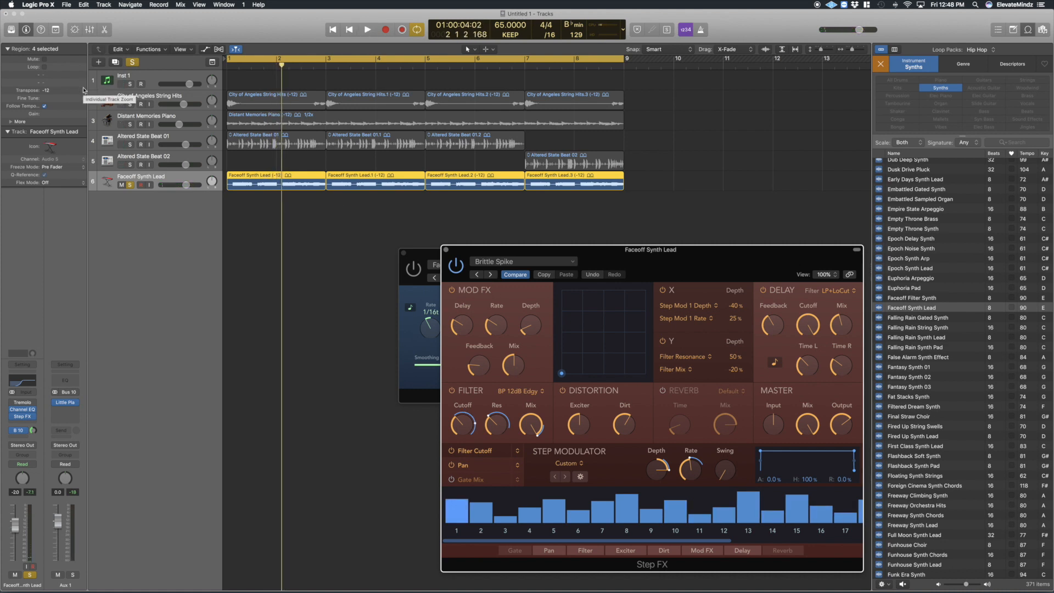
left_click_drag(552, 256, 508, 222)
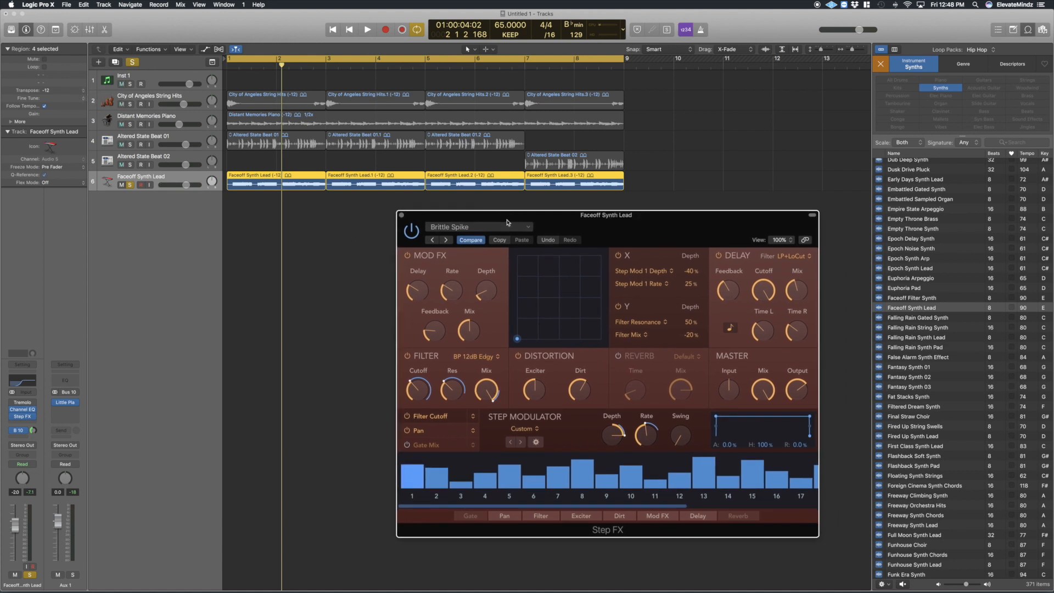
left_click(446, 241)
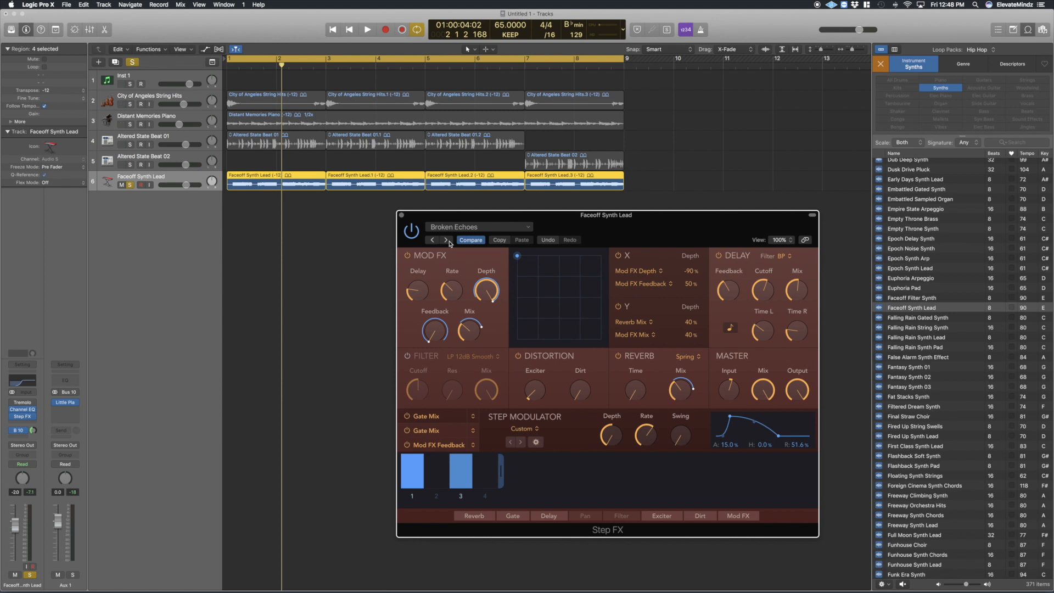
key("space")
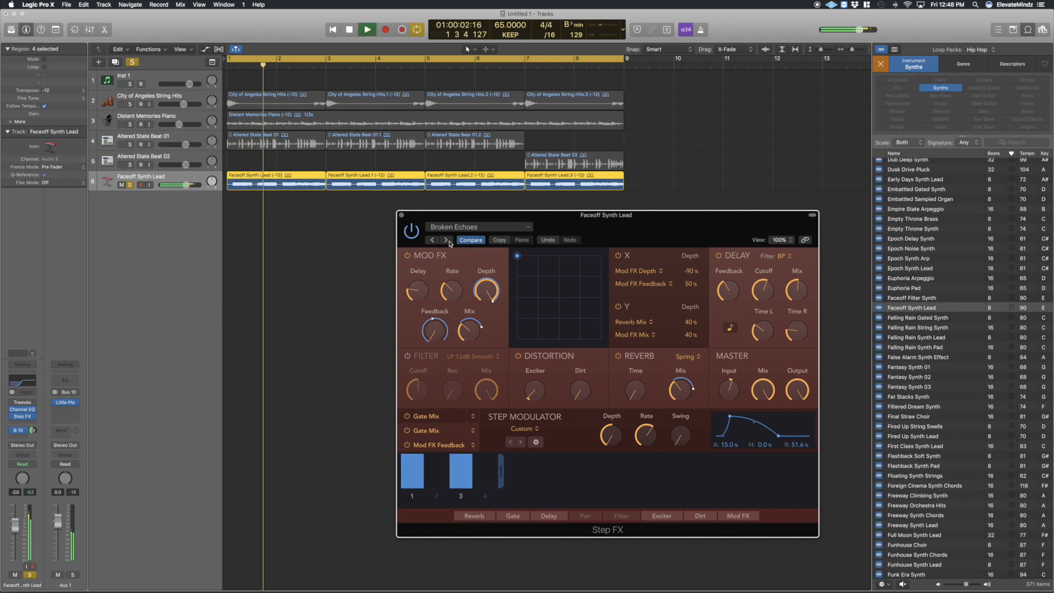
left_click(449, 244)
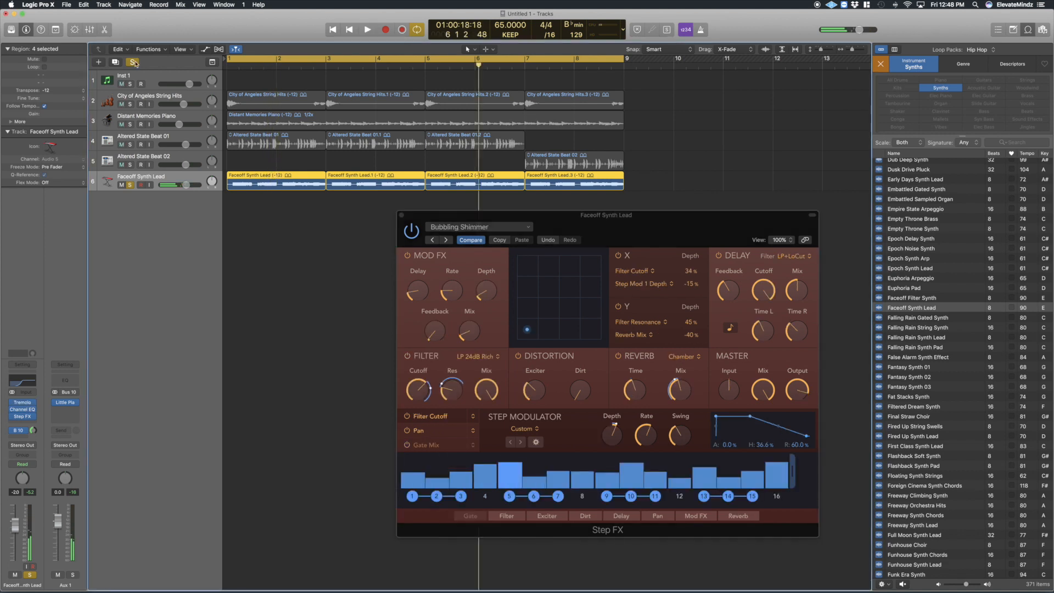
Step: Play the full mix without solo and set the synth lead's Tremolo rate to 1/8t
left_click(129, 184)
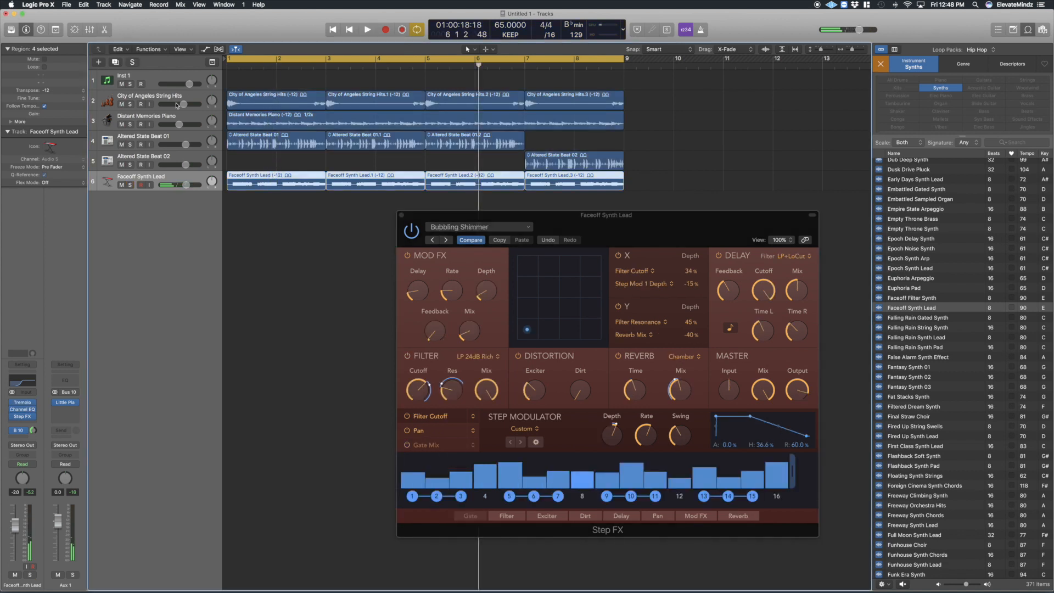
key("space")
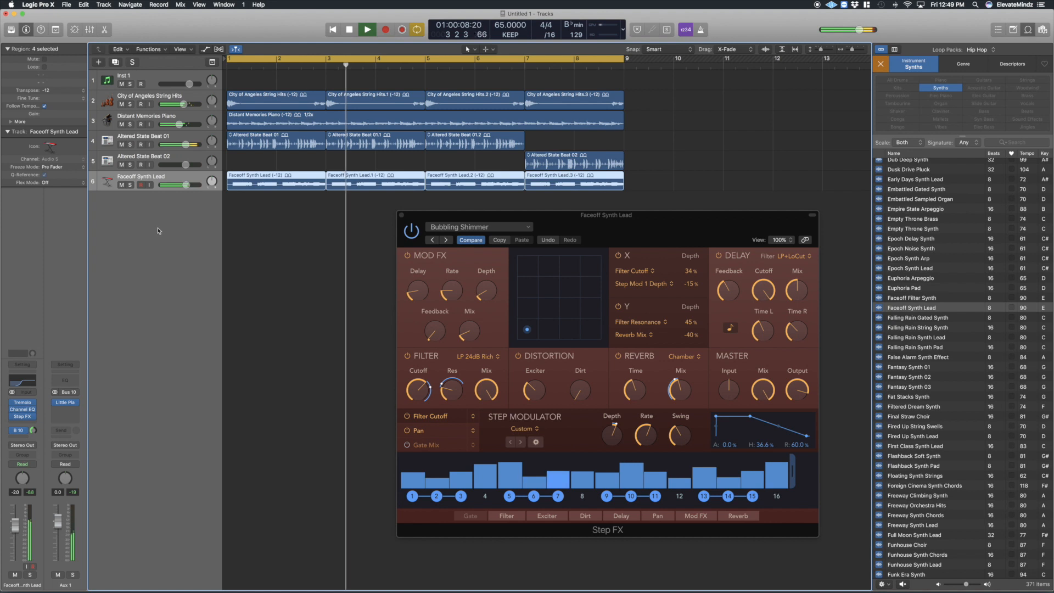
left_click(22, 403)
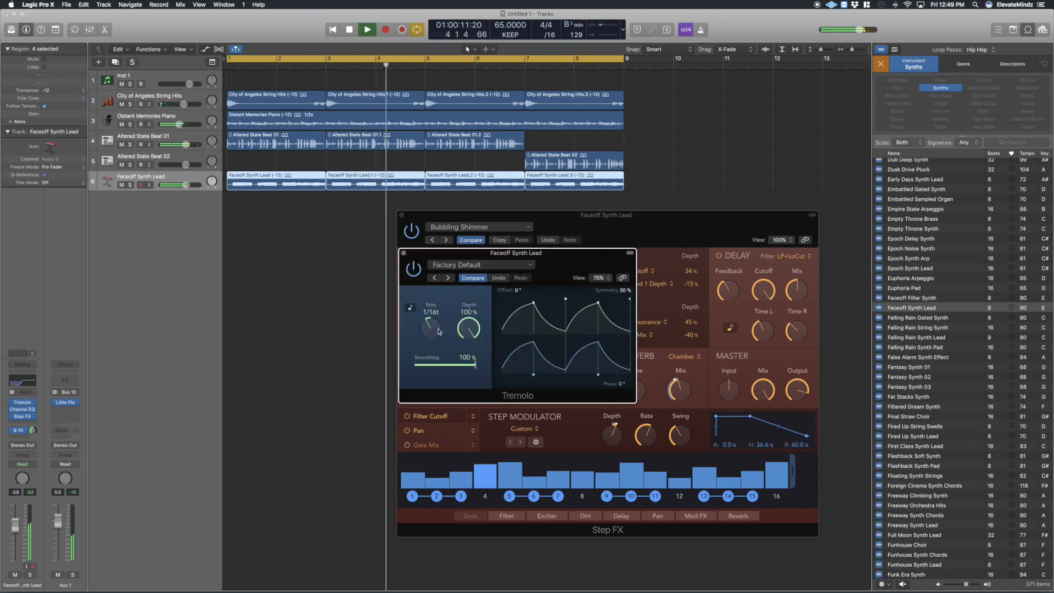
left_click_drag(432, 330, 436, 338)
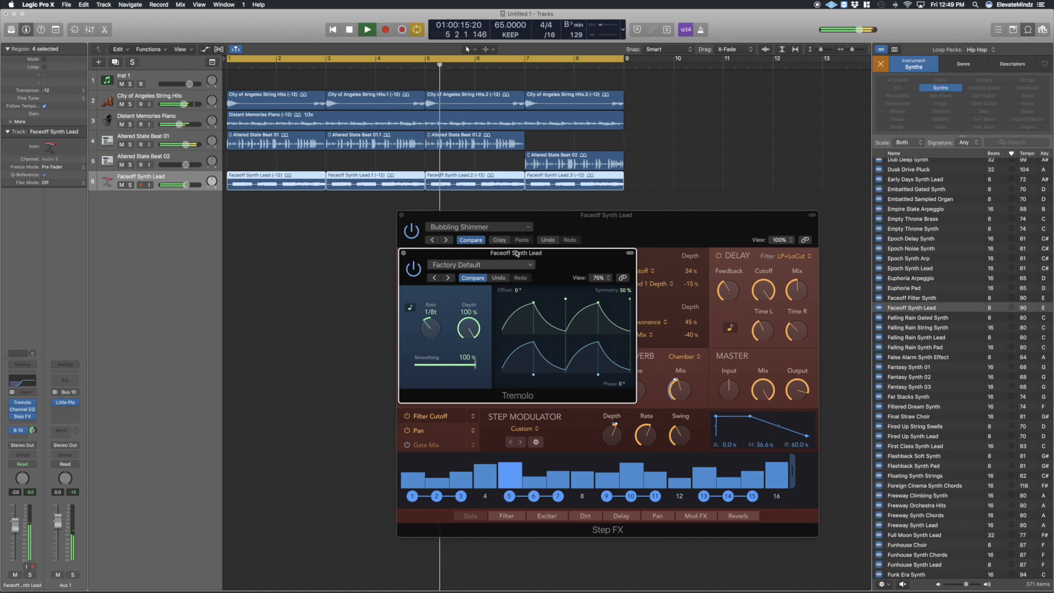
left_click_drag(516, 254, 255, 281)
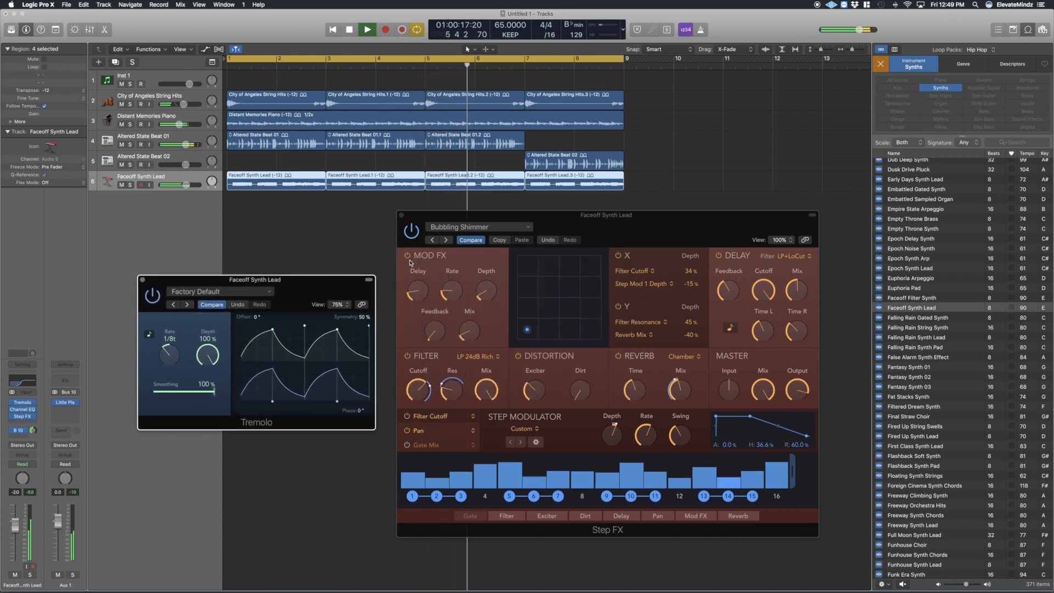
Step: Solo the synth lead again and replace its Tremolo with the stereo Bitcrusher distortion
left_click(419, 237)
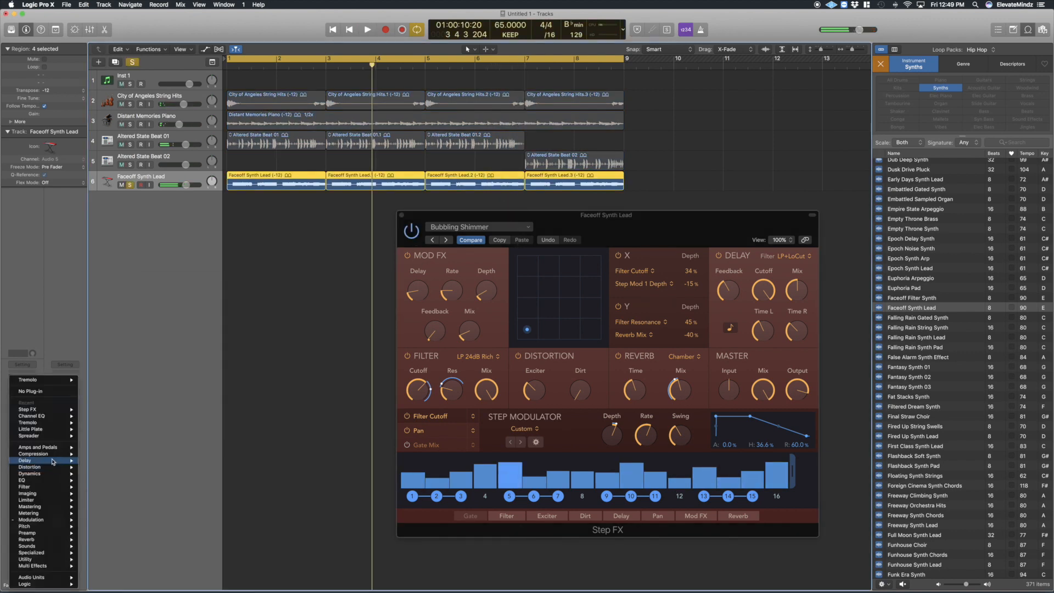
mouse_move(54, 460)
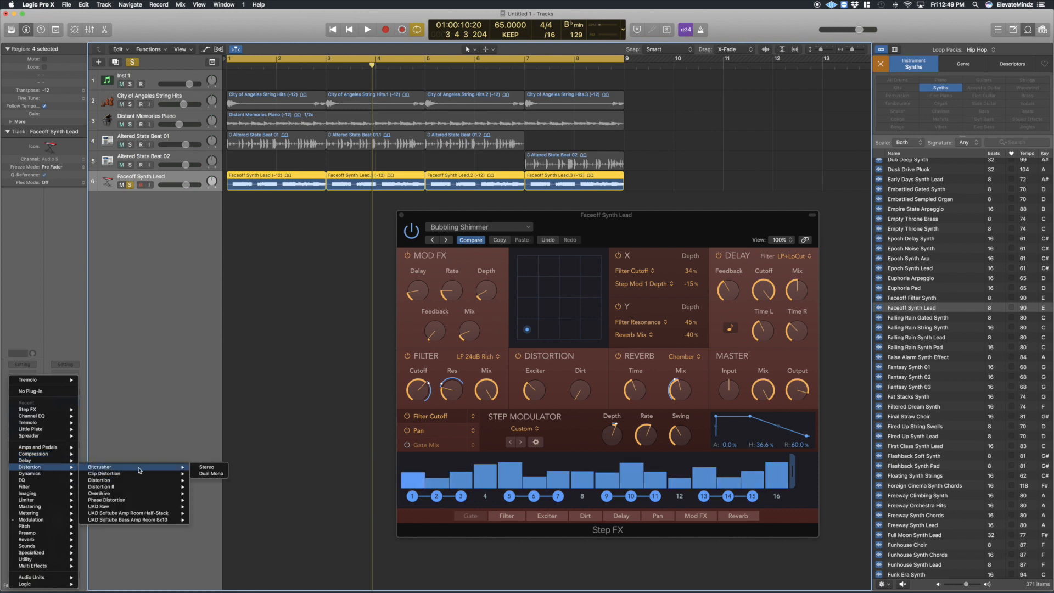
left_click(207, 468)
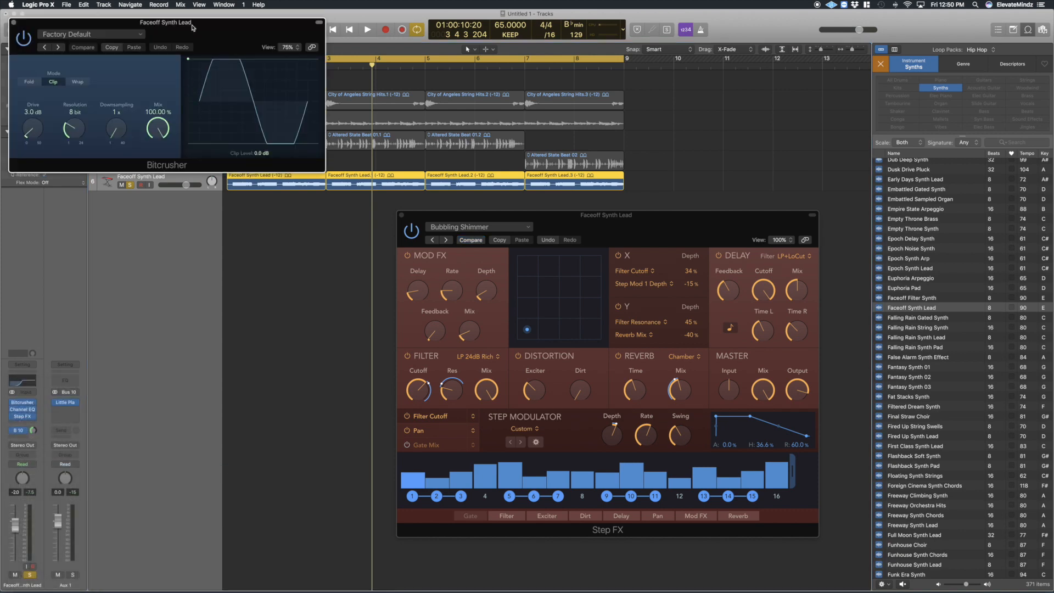
left_click_drag(193, 27, 451, 298)
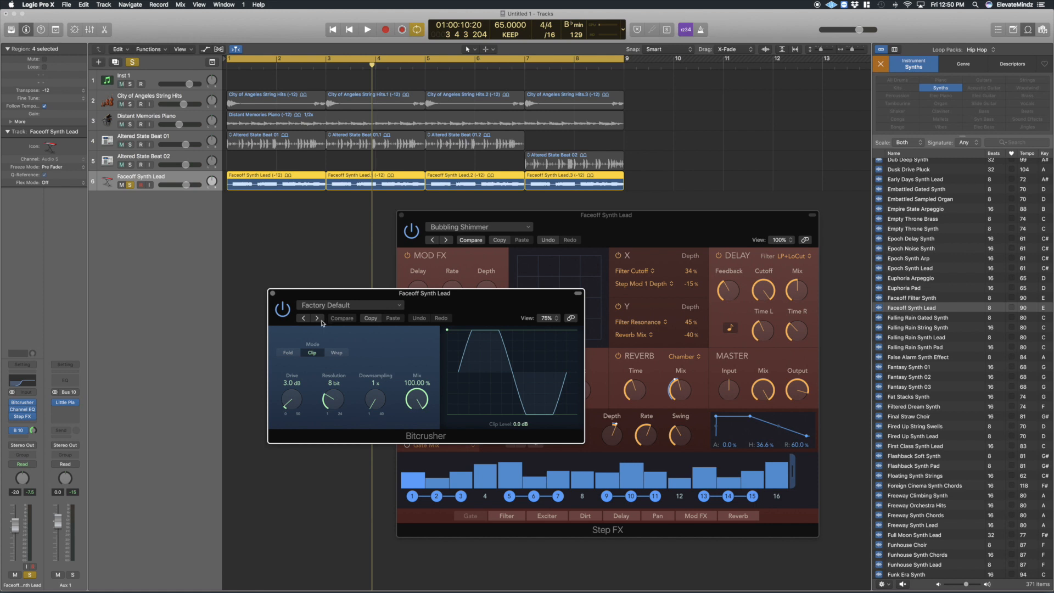
Step: Audition the Bitcrusher presets on the soloed synth lead from 4 Bit Classic onward, load Chipped Bits, and close both effect windows
left_click(317, 318)
key("space")
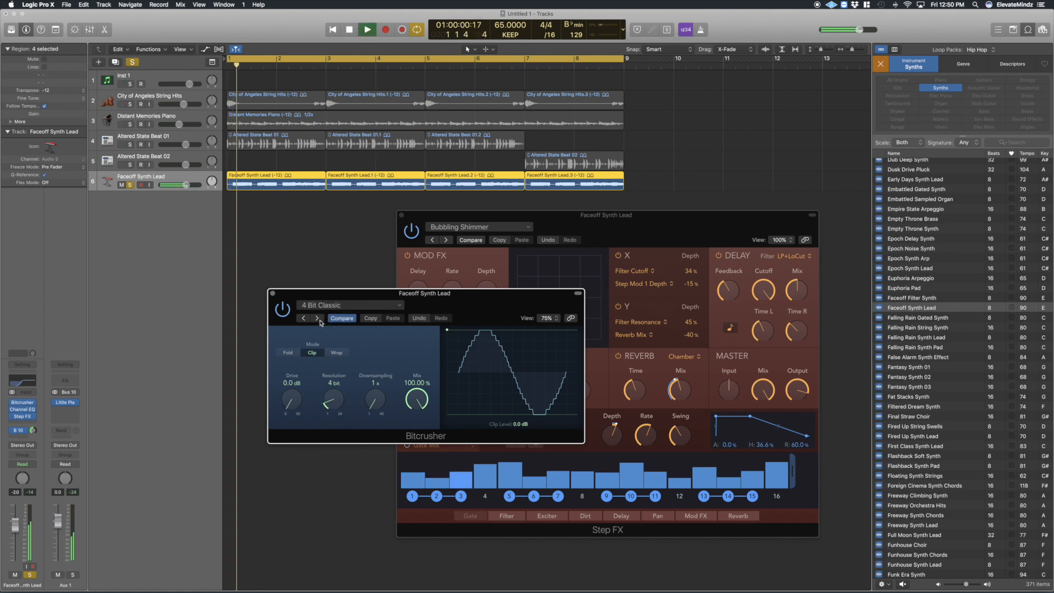
left_click(318, 319)
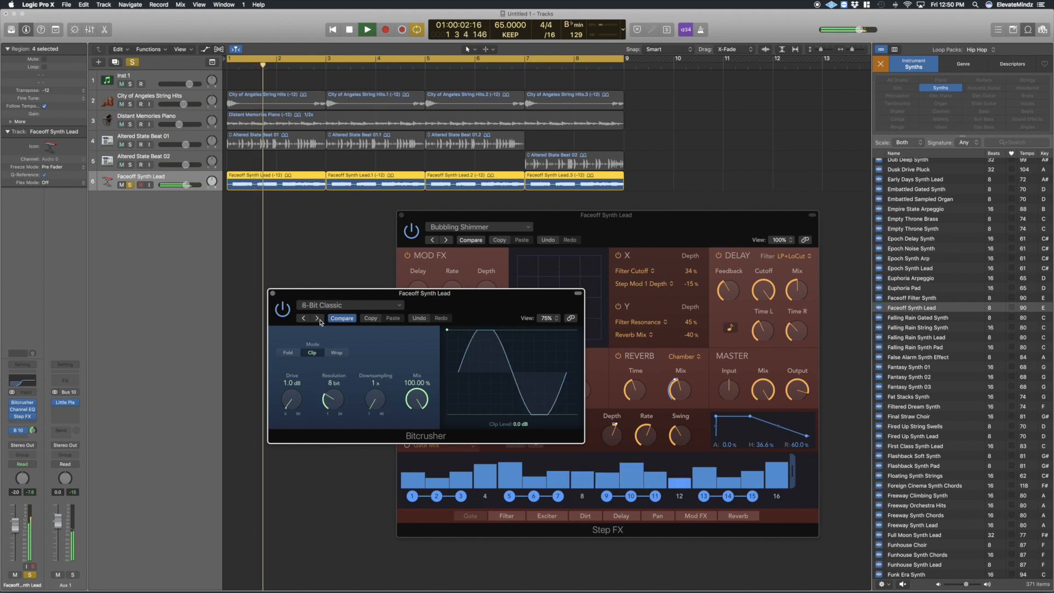
left_click(318, 319)
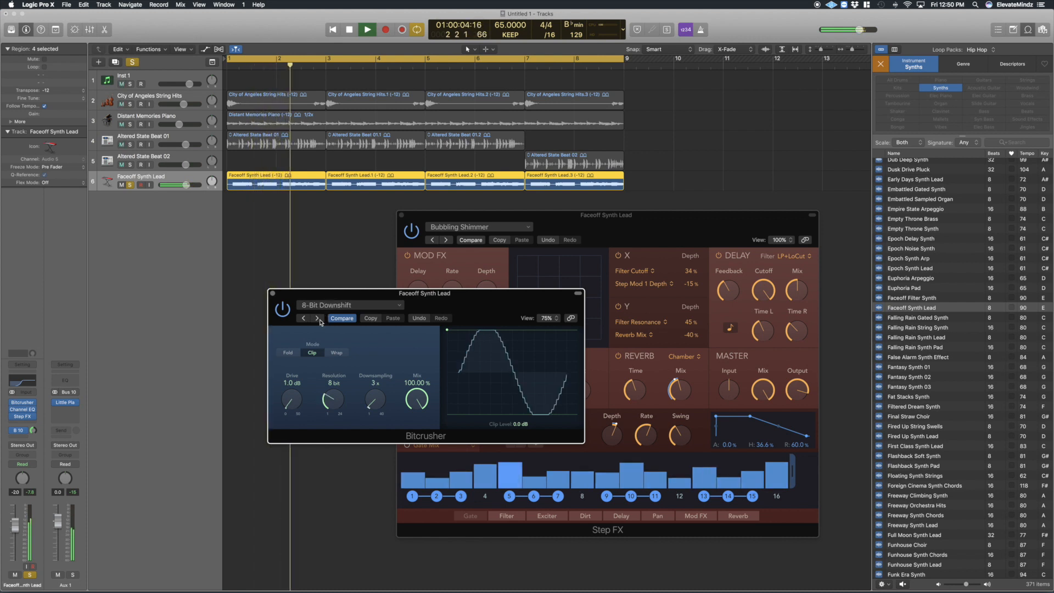
left_click(319, 319)
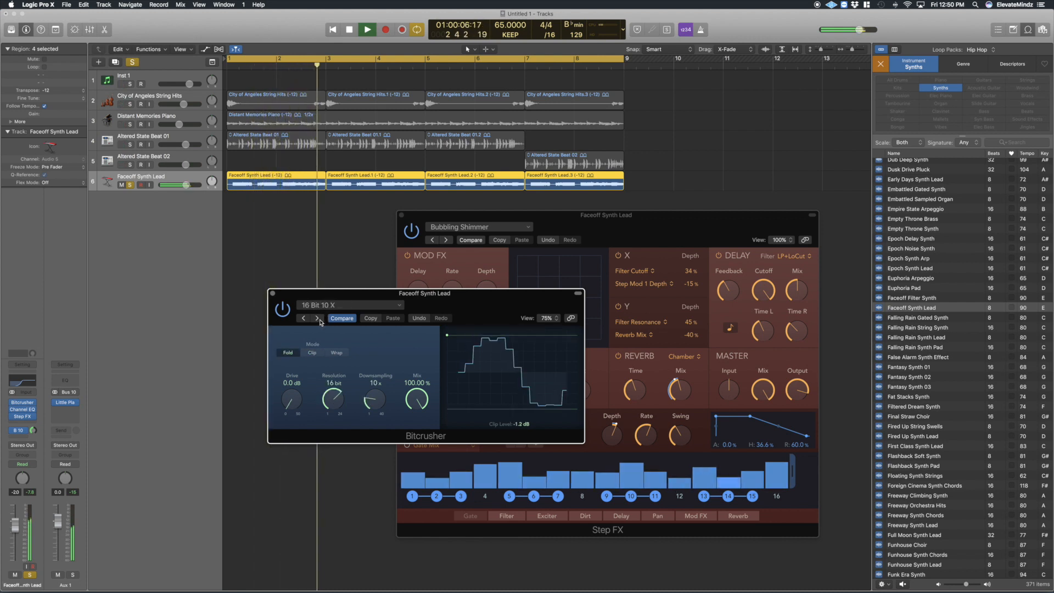
left_click(318, 319)
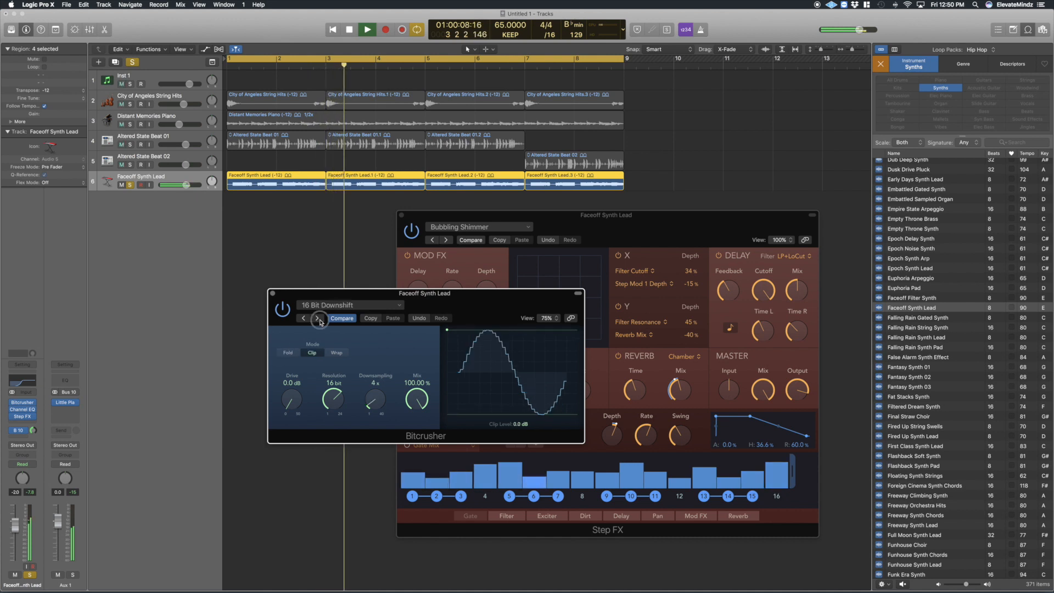
left_click(318, 318)
left_click(317, 318)
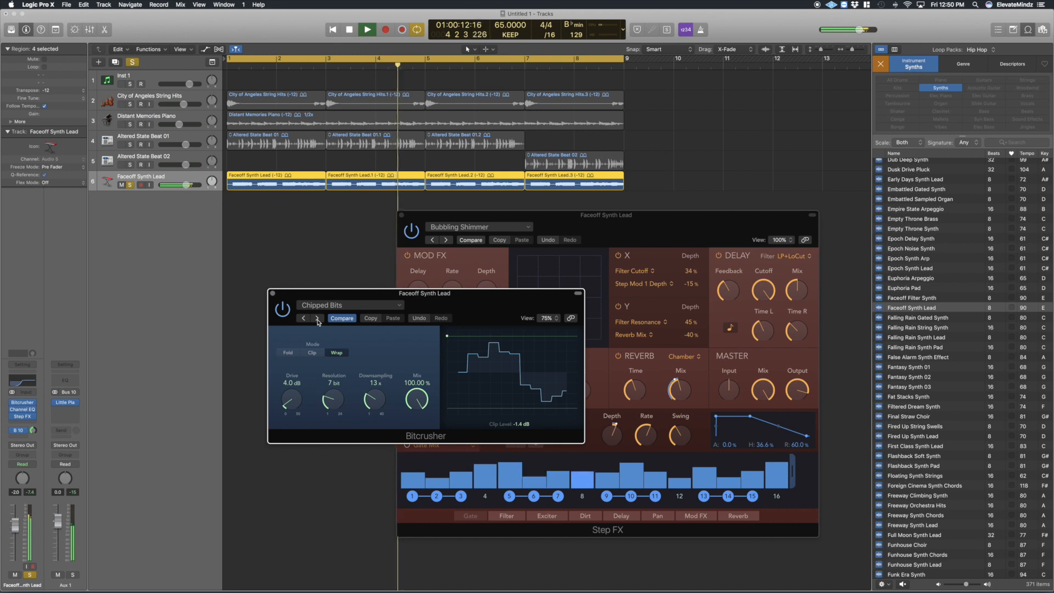
left_click(273, 293)
left_click(401, 218)
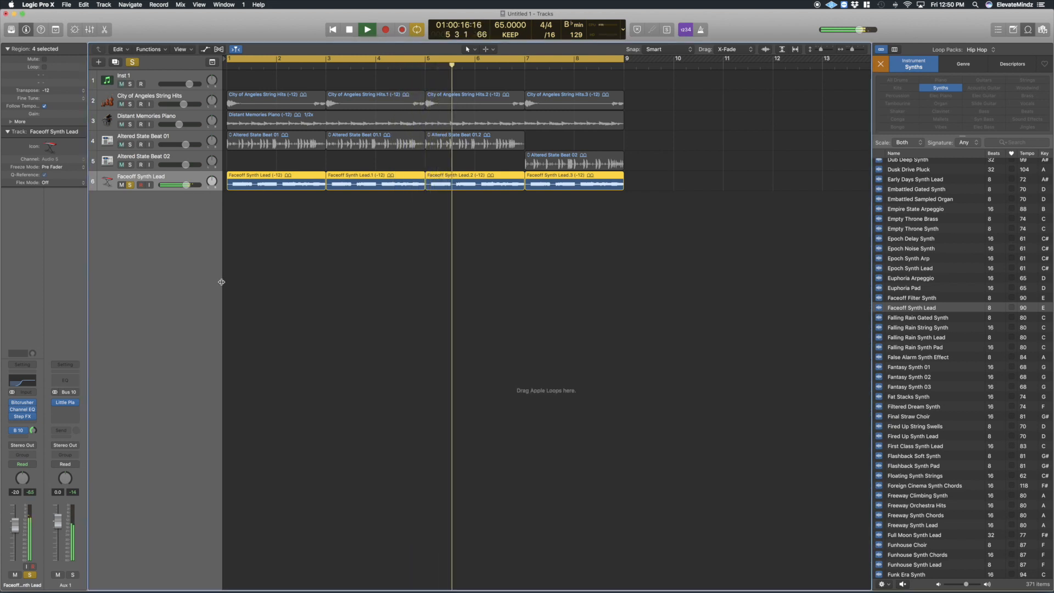
key("space")
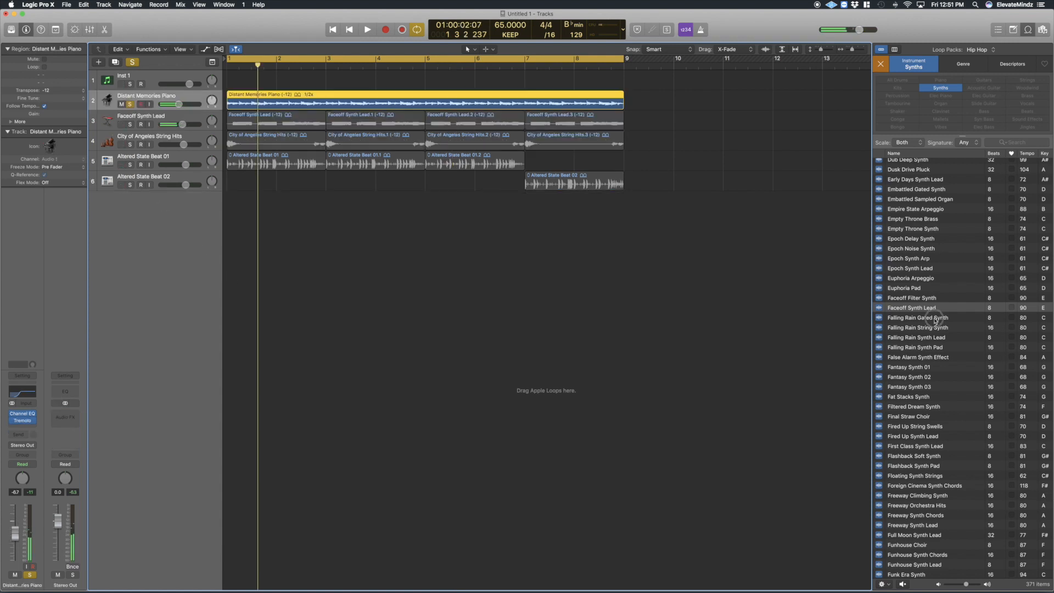
Step: Preview the Falling Rain loops one after another: Gated Synth, String Synth, Synth Lead and Synth Pad
left_click(936, 318)
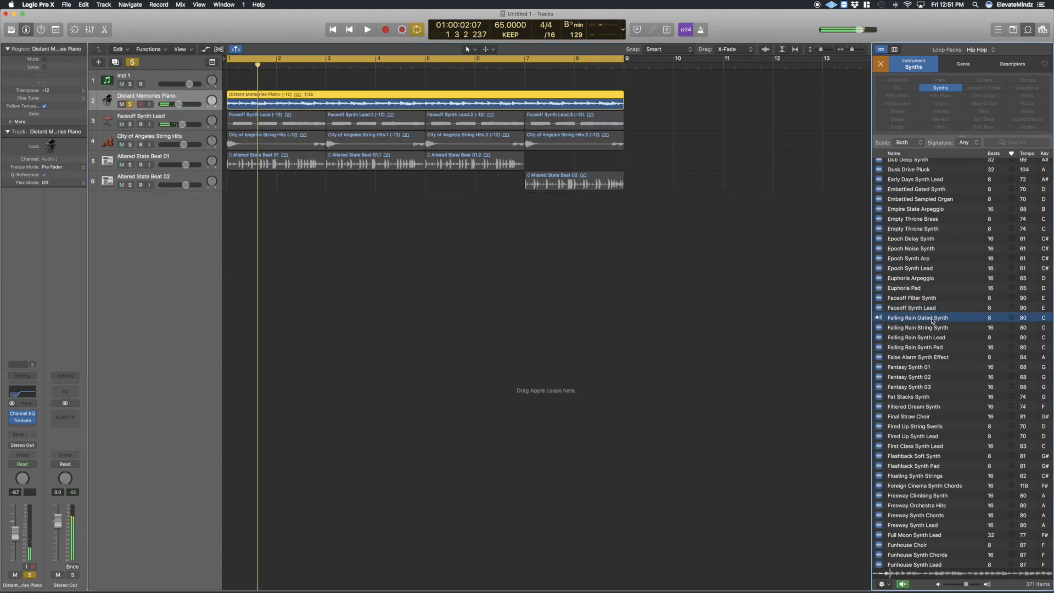
key("Down")
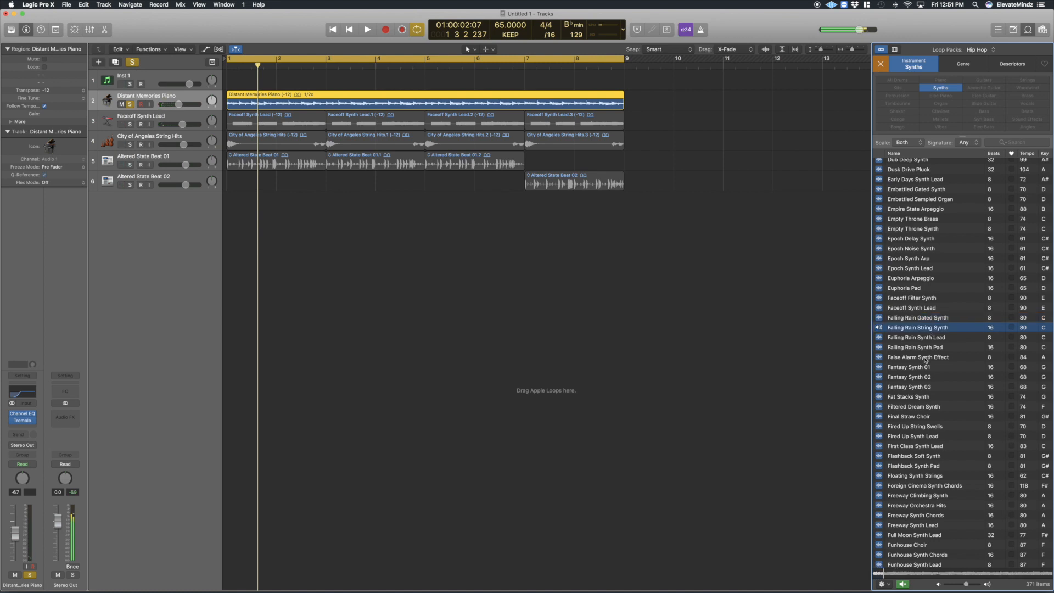
key("Down")
key("Down")
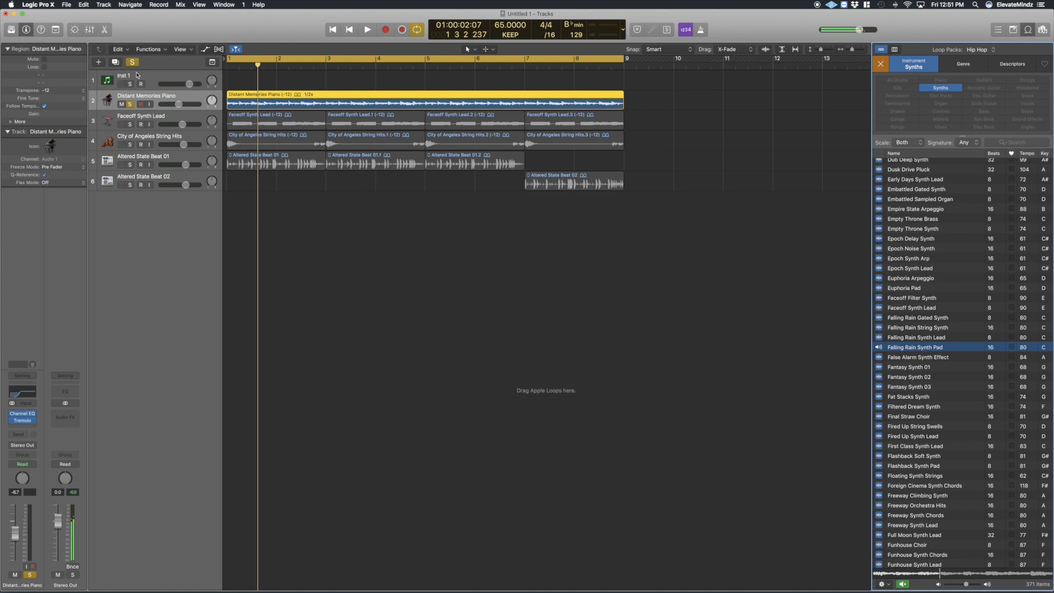
Step: Solo the Faceoff Synth Lead alongside the piano and preview the Falling Rain Synth Pad loop over their playback
left_click(130, 126)
key("space")
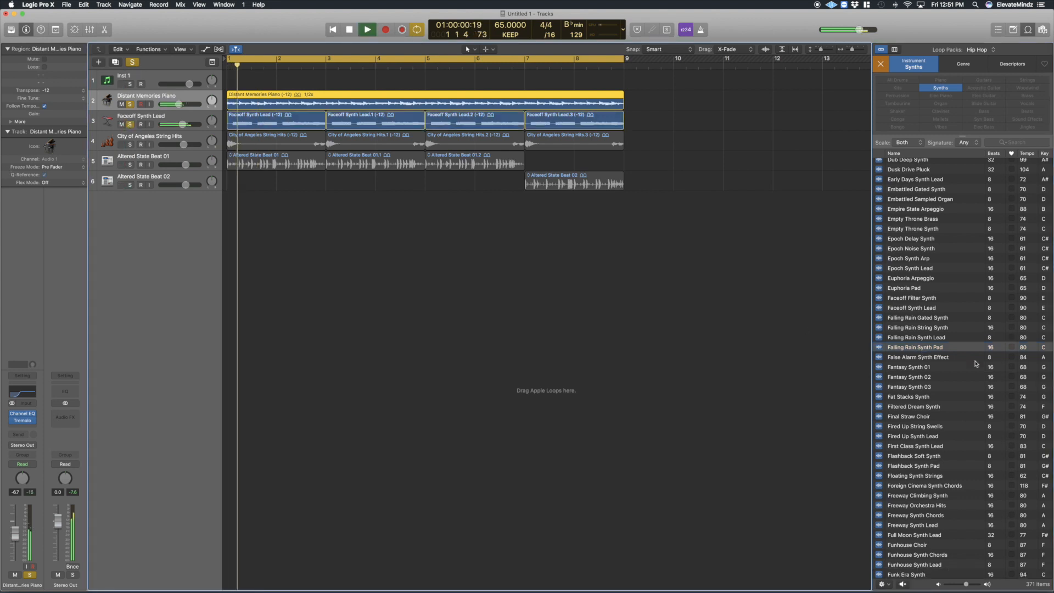
left_click(932, 348)
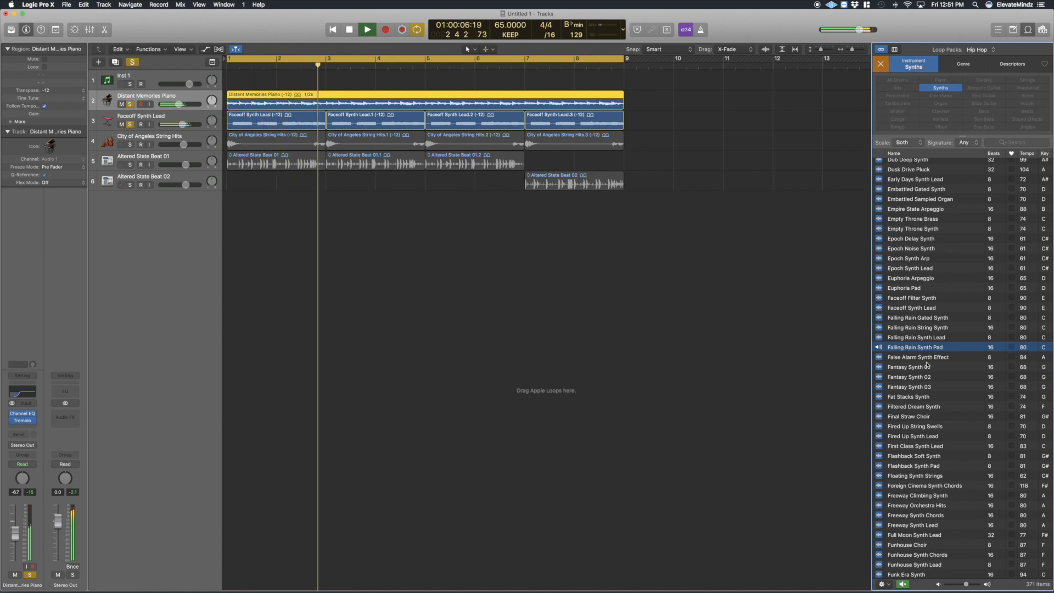
left_click(925, 351)
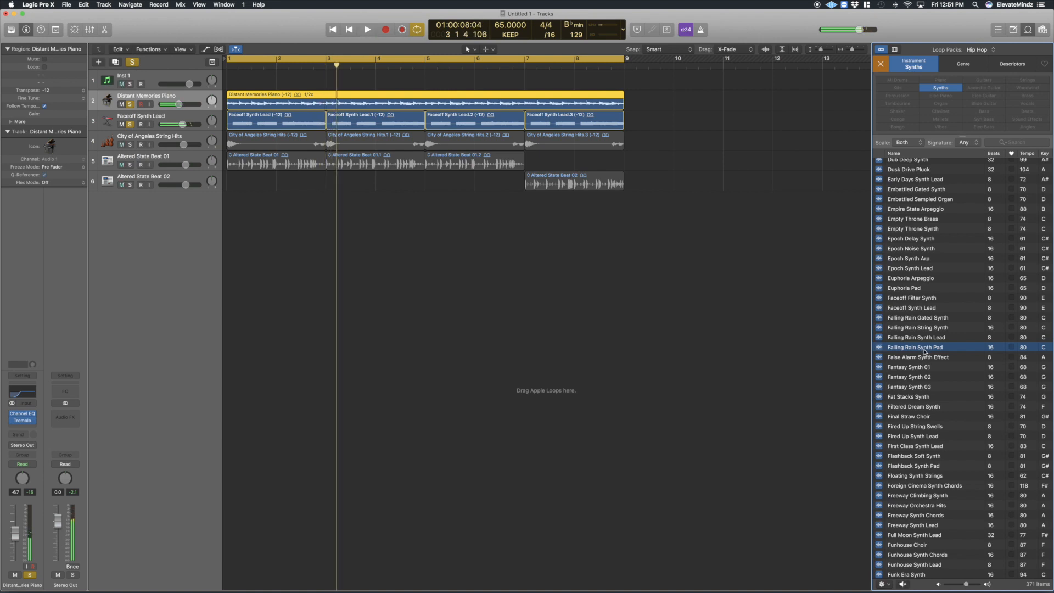
Step: Add the Falling Rain Synth Pad loop on its own track from bar 1 to bar 9 and play it with the soloed tracks
left_click_drag(373, 282, 229, 214)
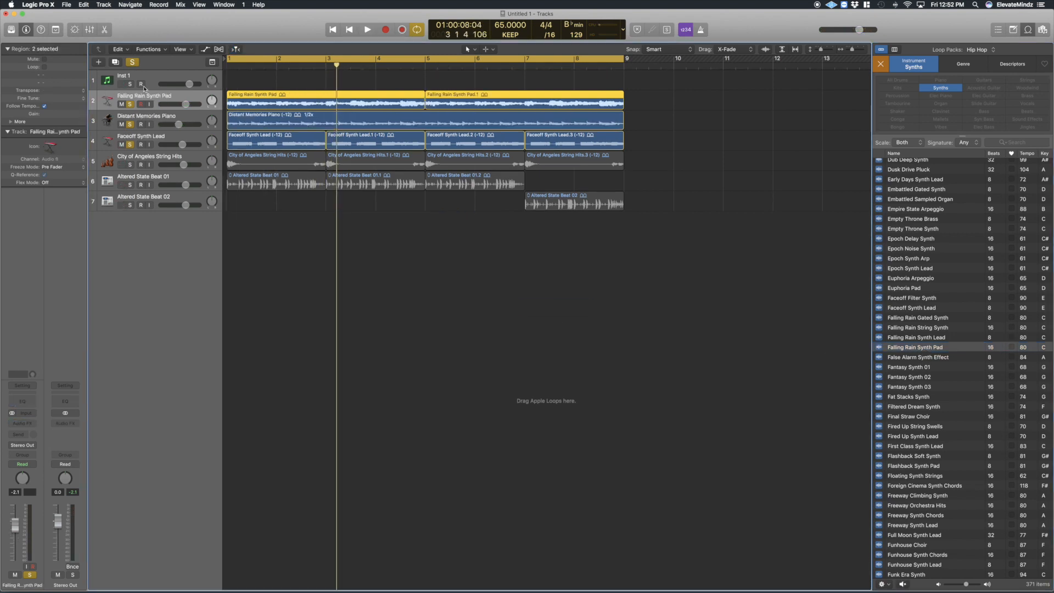
key("space")
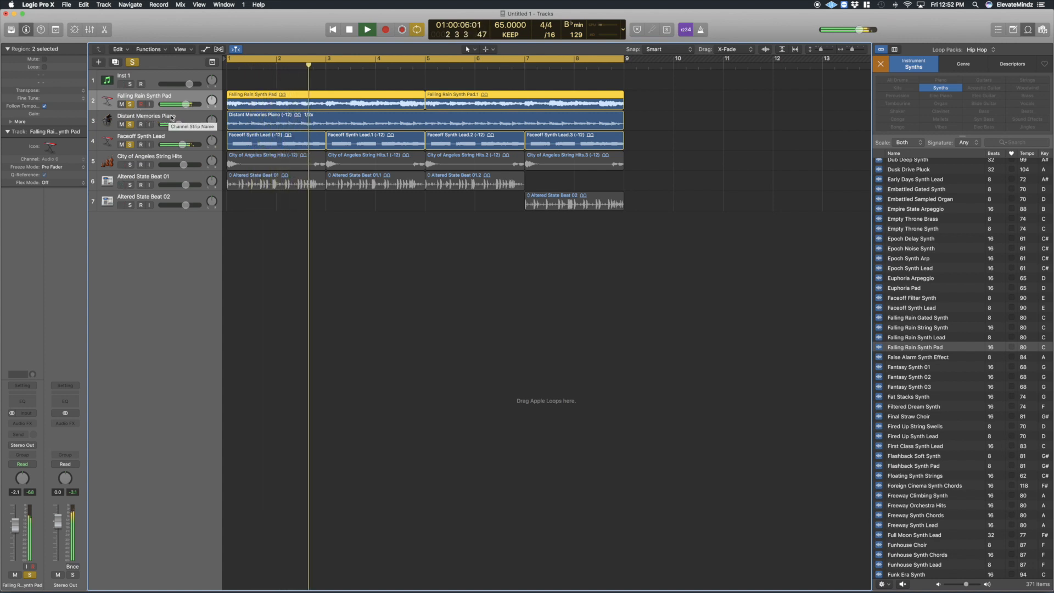
key("space")
Step: Hide the loop browser and split the Falling Rain Synth Pad regions at bars 3 and 7
key("super+Right")
key("super+Down")
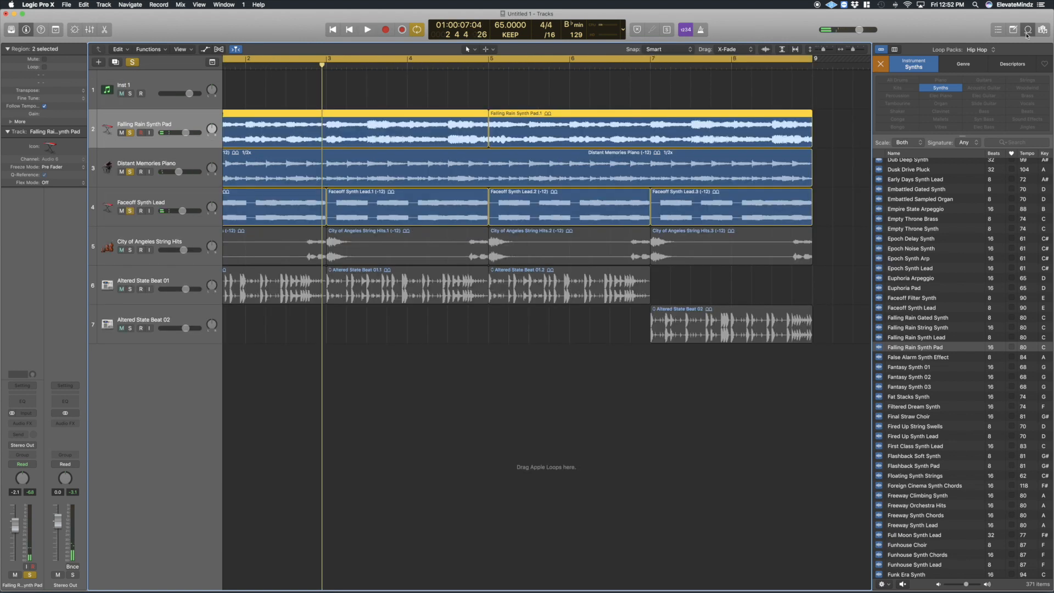
key("o")
double_click(389, 133, "super")
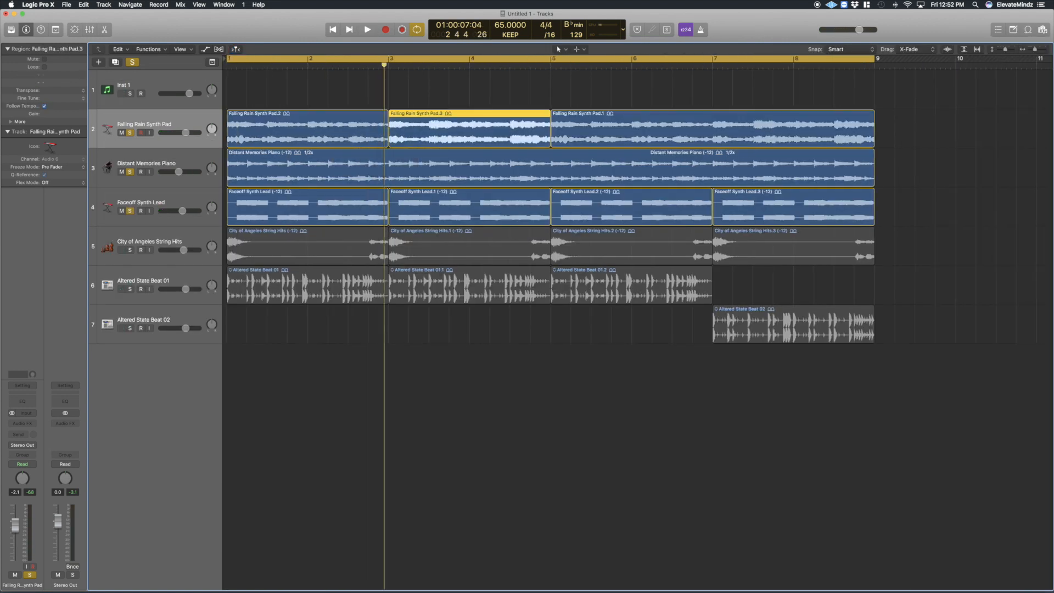
left_click(712, 143, "super")
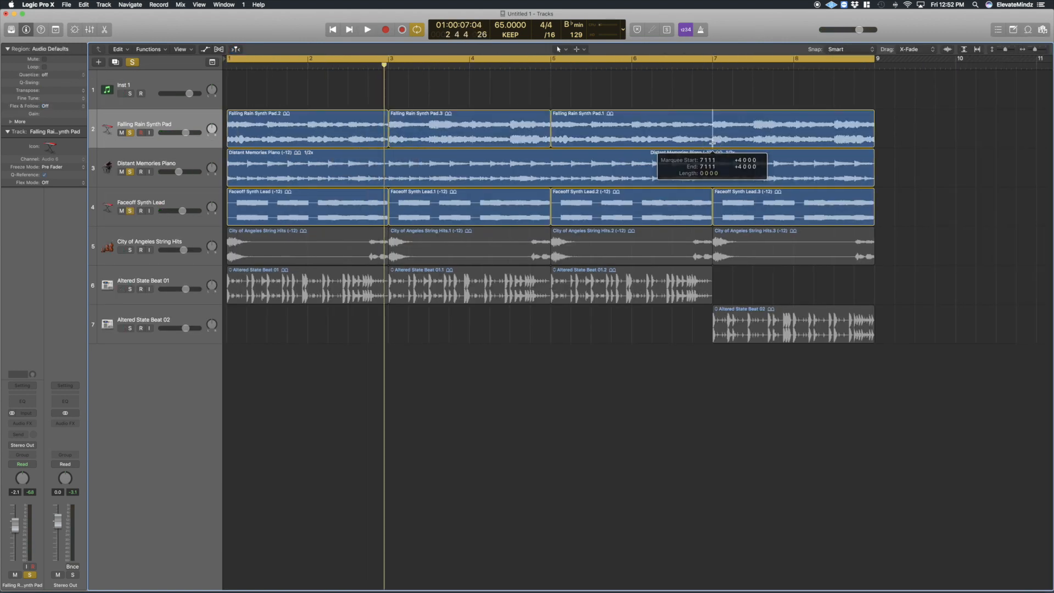
Step: Add a short fade at the end of each Falling Rain Synth Pad region and set the fades to Slow Down
left_click(374, 114)
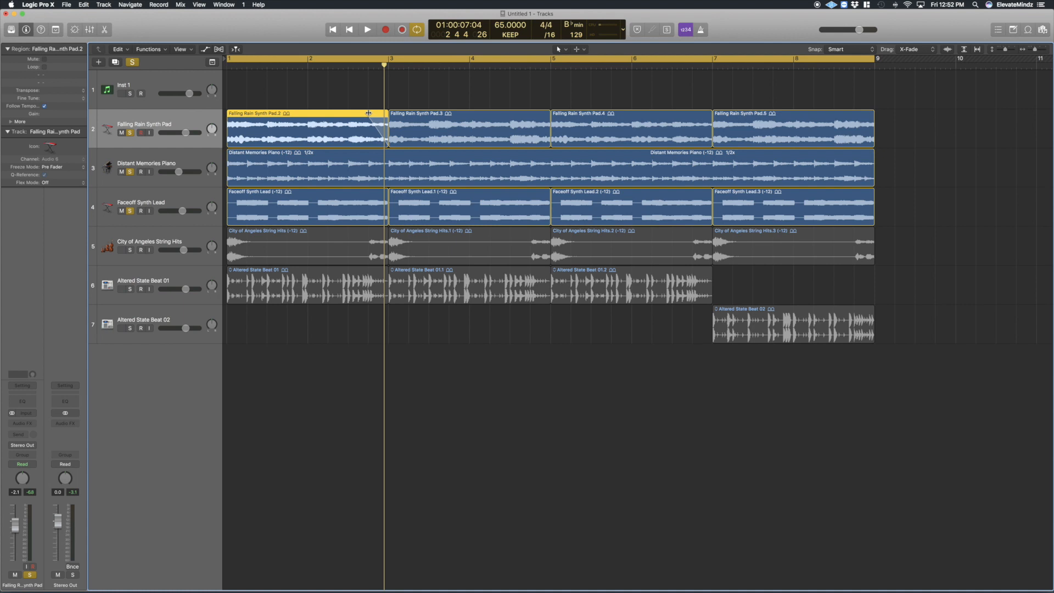
right_click(369, 115)
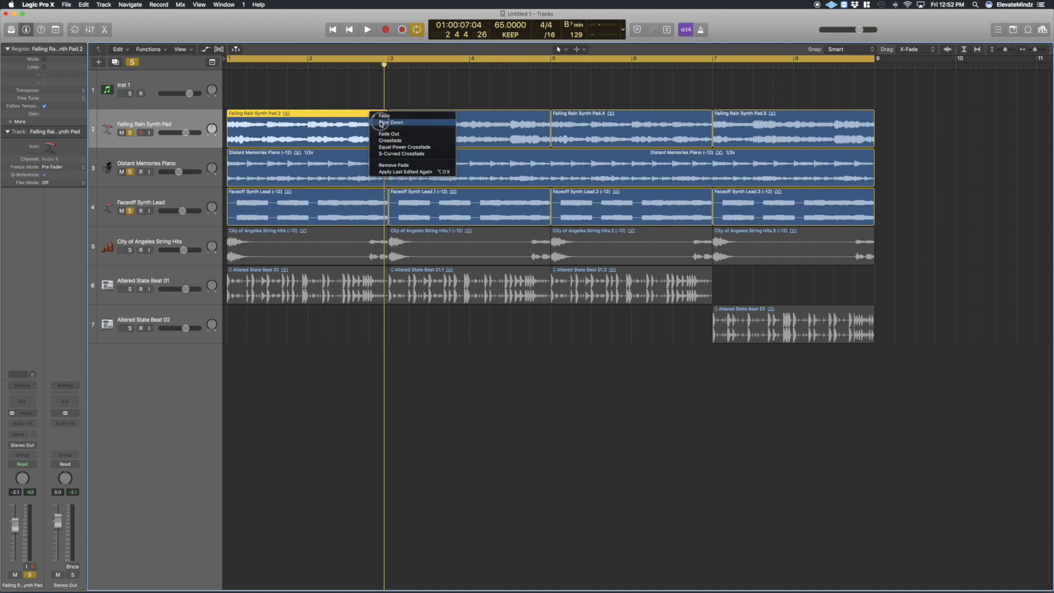
left_click(382, 122)
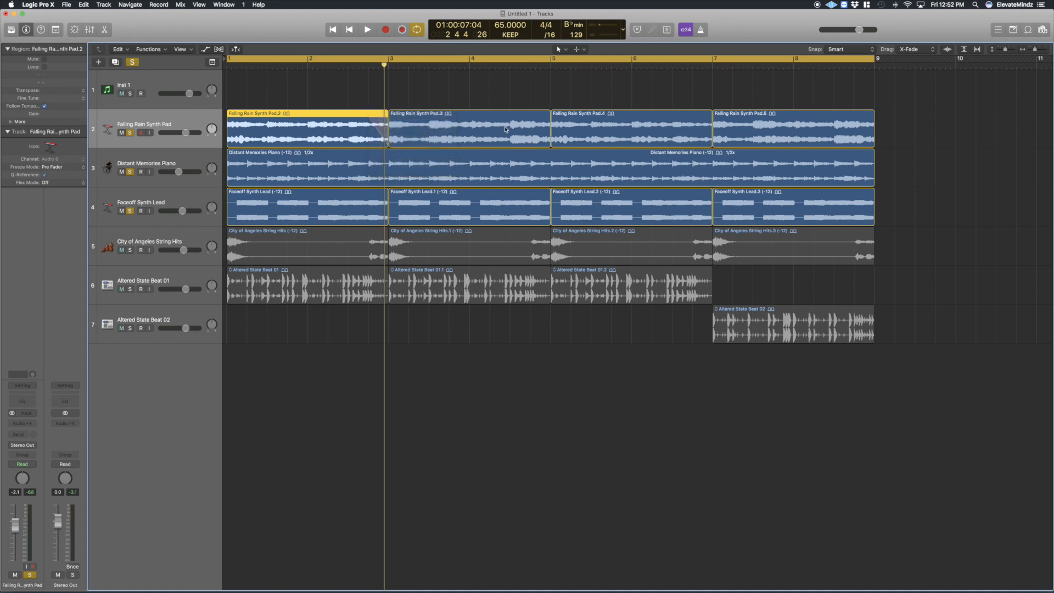
left_click_drag(550, 112, 532, 116)
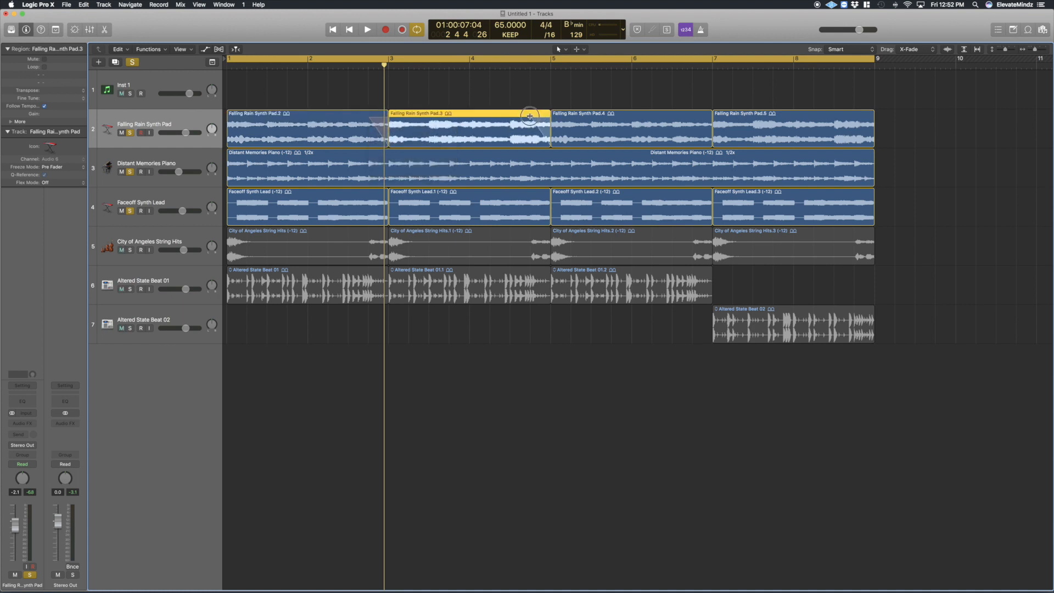
right_click(532, 114)
left_click(546, 123)
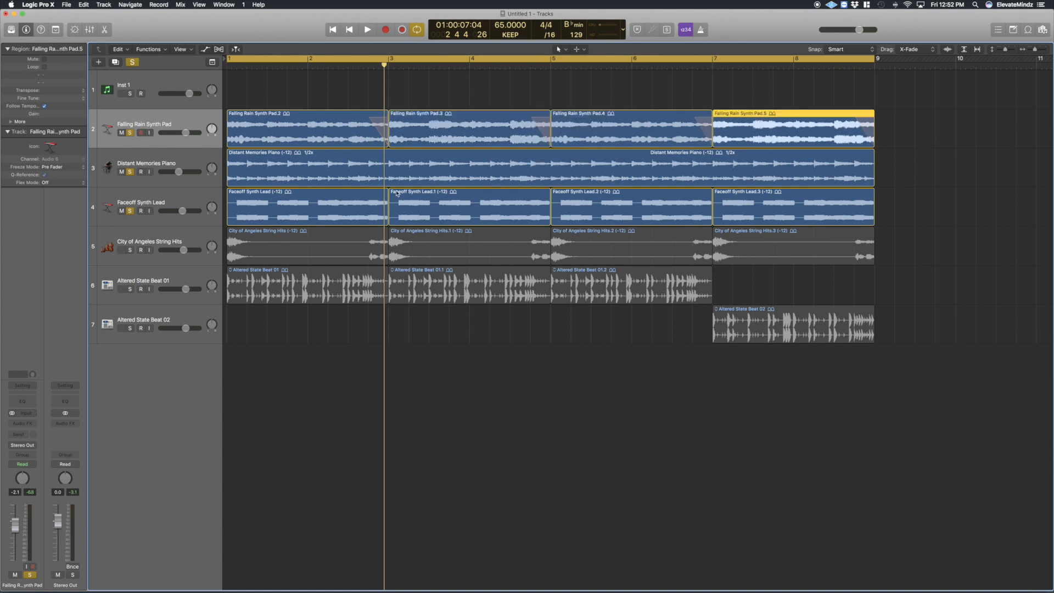
Step: During playback, enable the high-cut filter in the Faceoff Synth Lead's Channel EQ and set it to 2000 Hz
key("space")
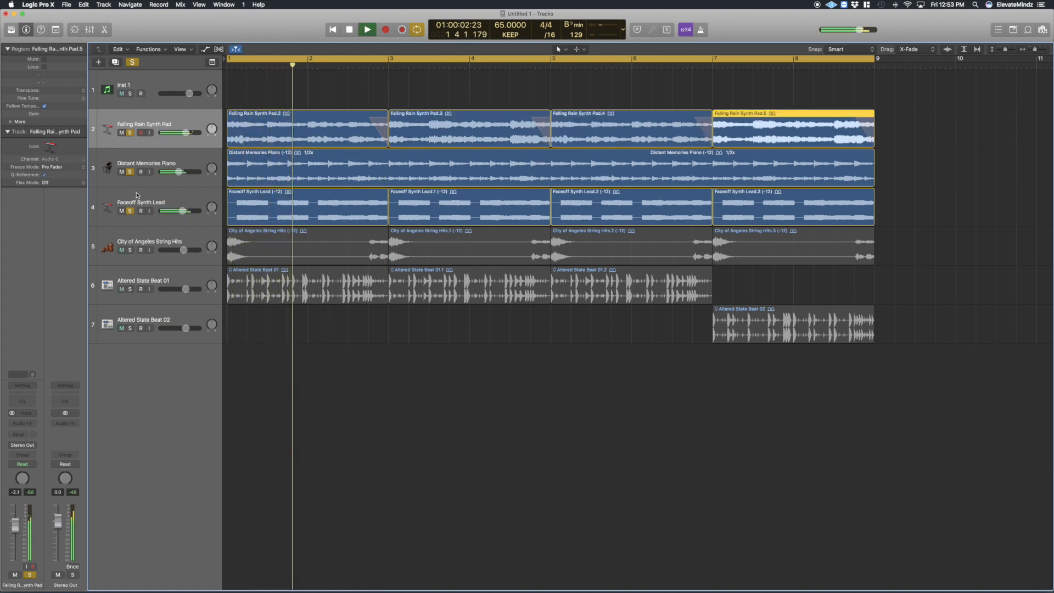
left_click(136, 195)
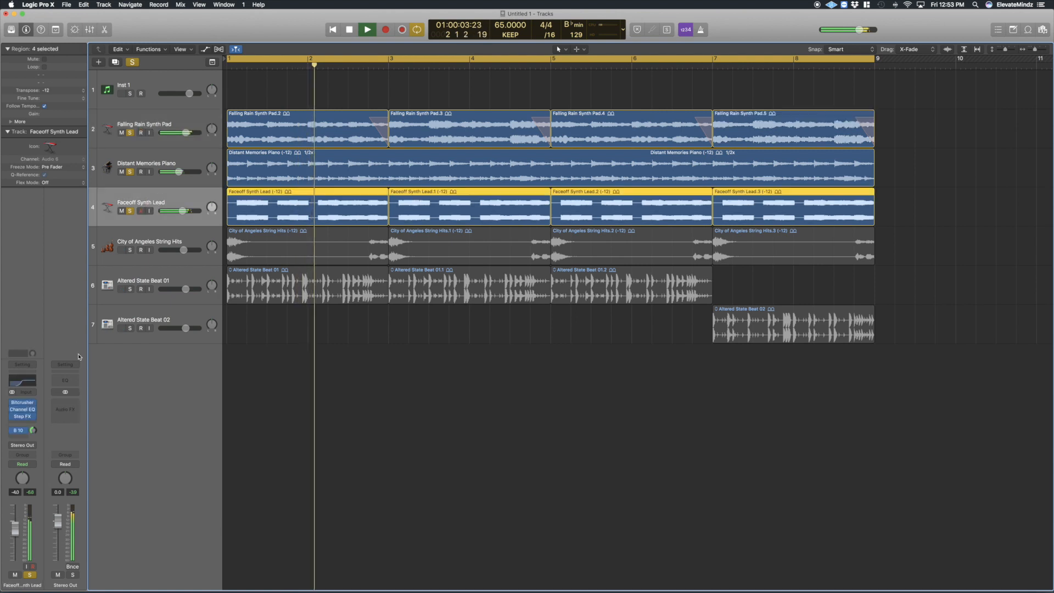
left_click(30, 385)
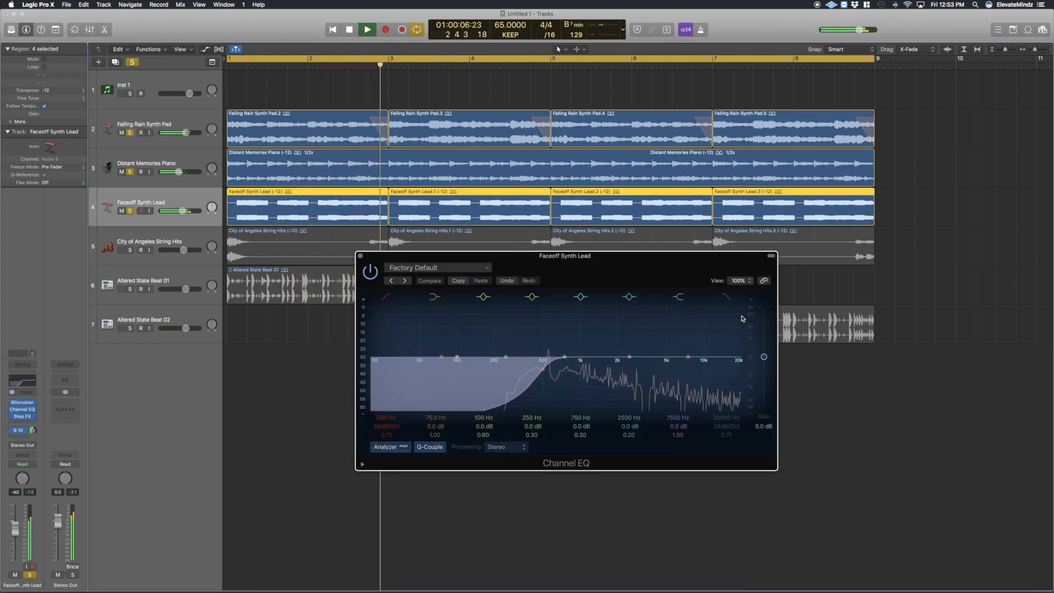
left_click(727, 296)
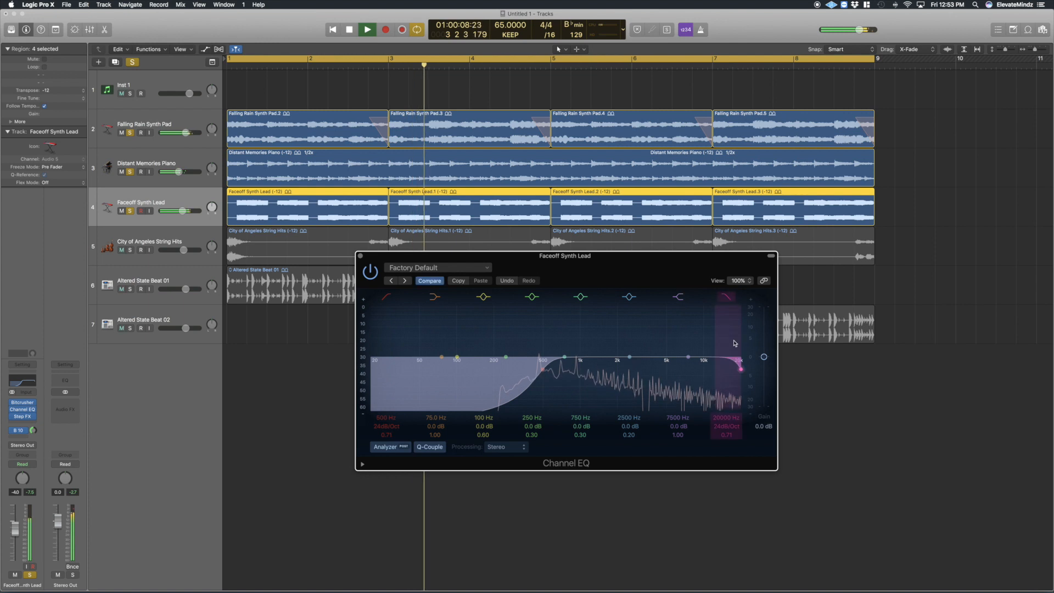
left_click_drag(735, 343, 619, 369)
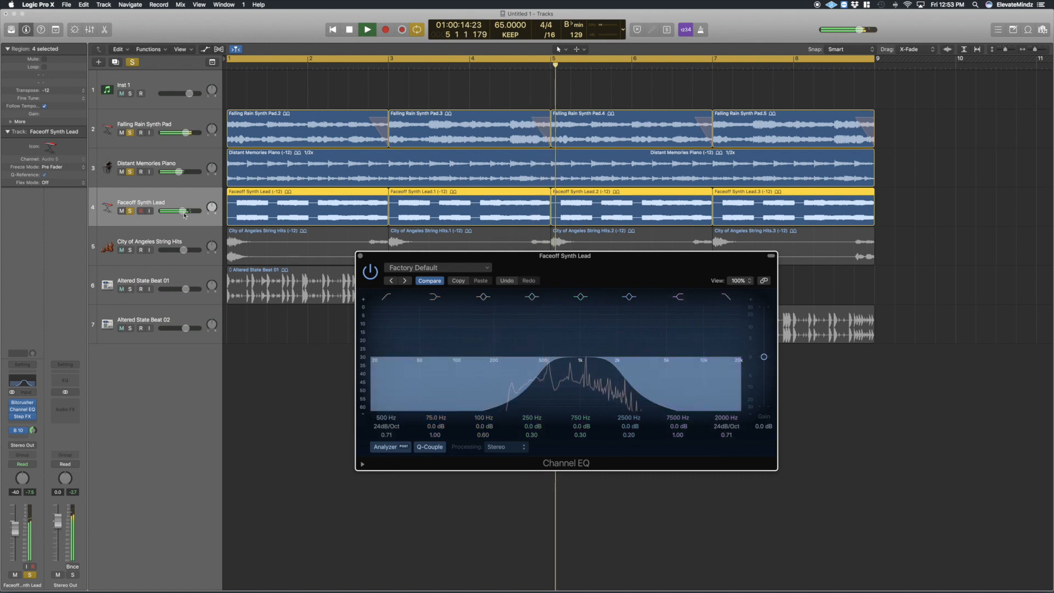
Step: Set the Faceoff Synth Lead's volume to -3.0 dB, close its Channel EQ, and clear all solos
left_click_drag(185, 215, 186, 215)
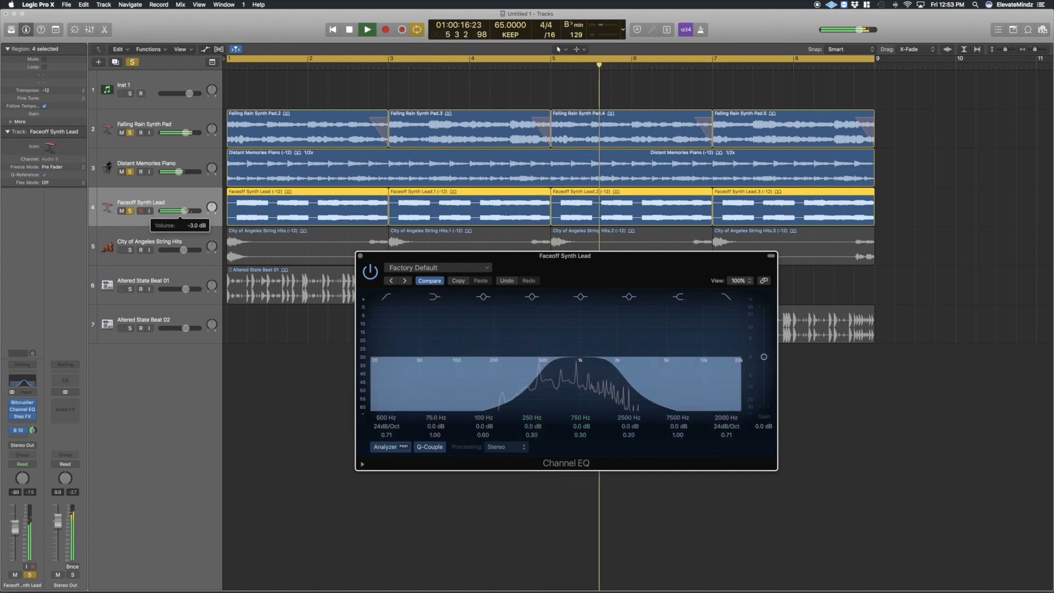
left_click(360, 256)
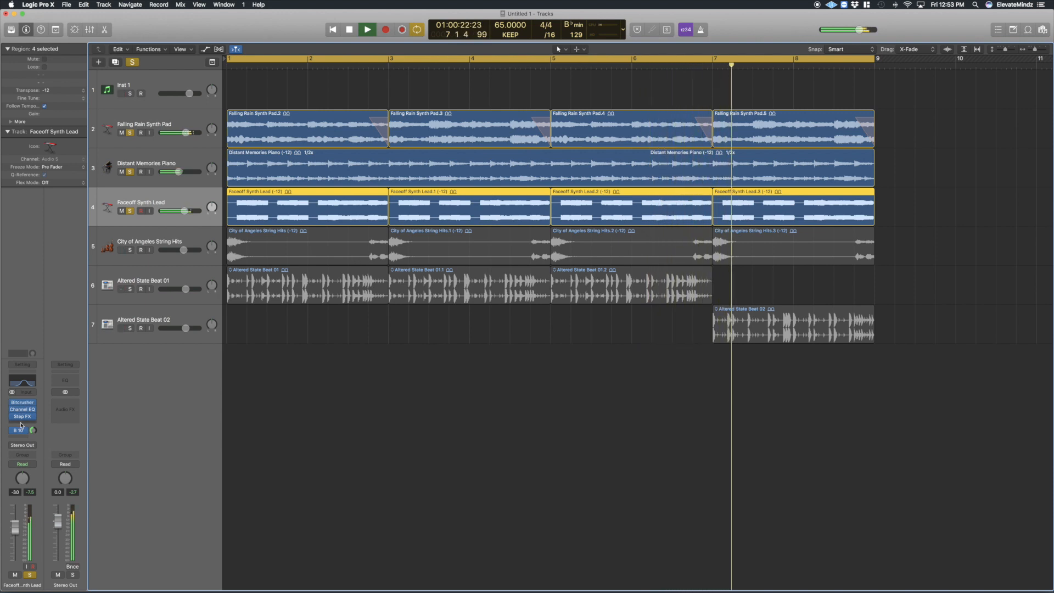
left_click(185, 211)
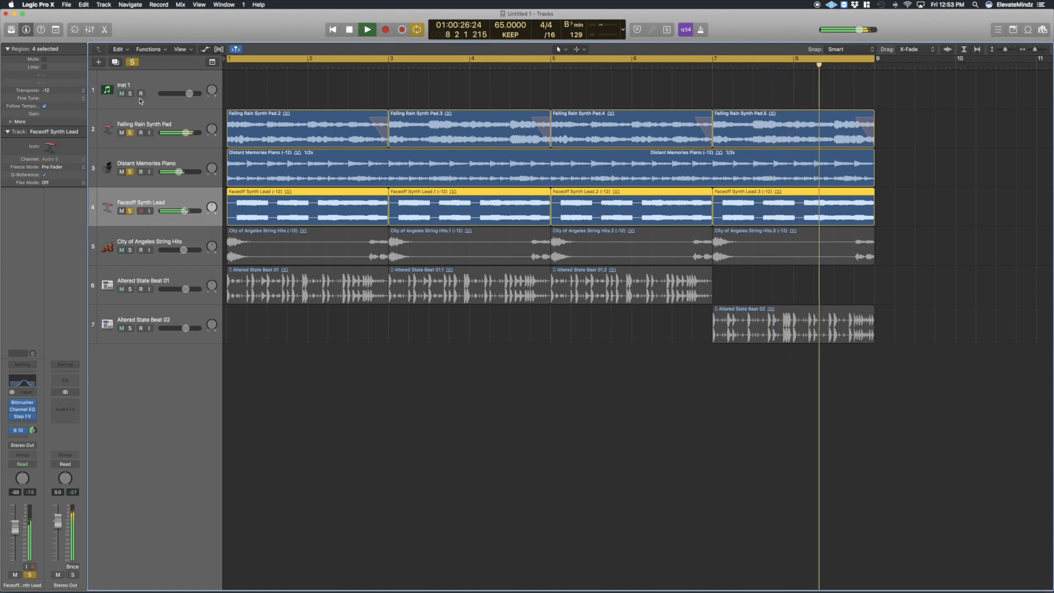
left_click(132, 62)
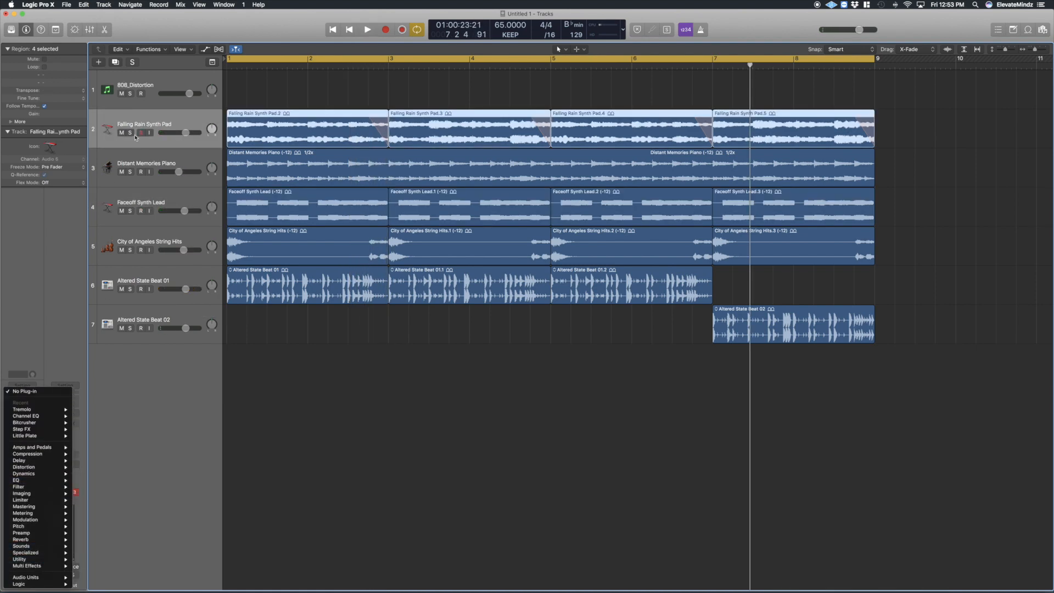
Step: Solo the Falling Rain Synth Pad and insert a stereo Tremolo, placing its window clear of the regions
left_click(133, 135)
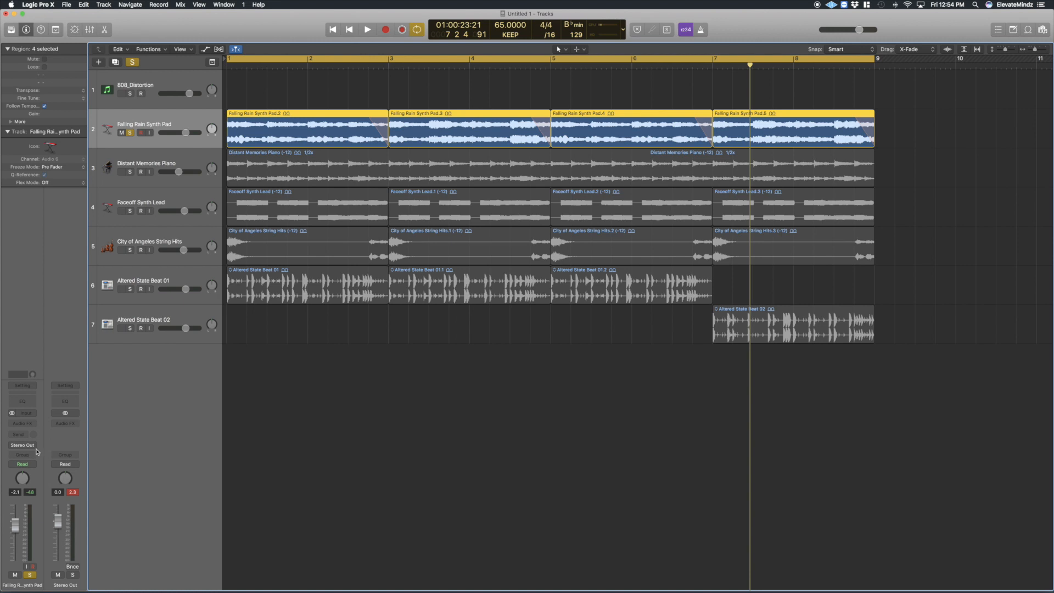
left_click(22, 424)
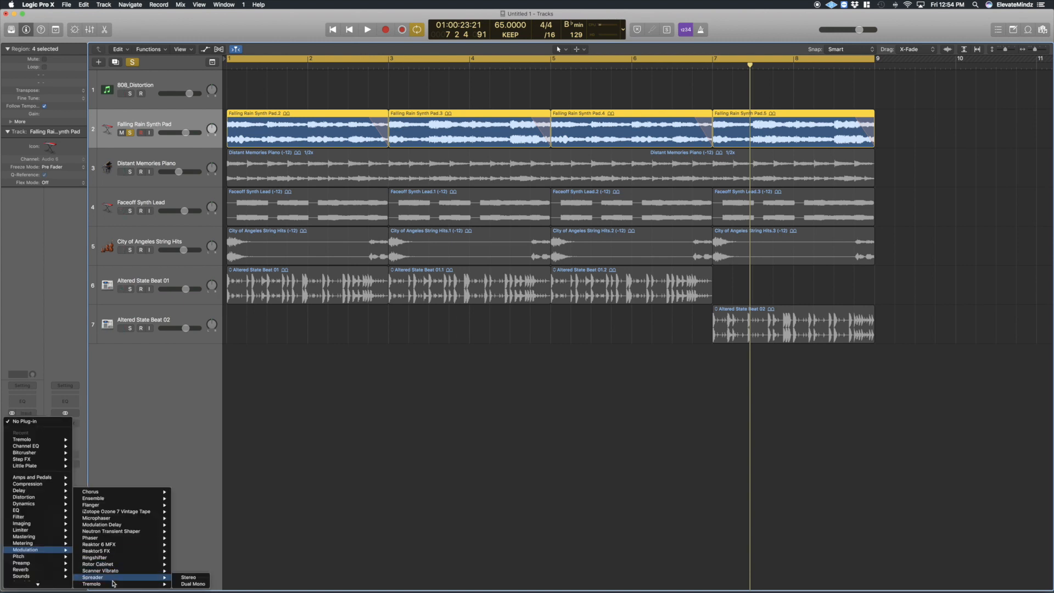
left_click(189, 580)
left_click_drag(259, 96, 615, 379)
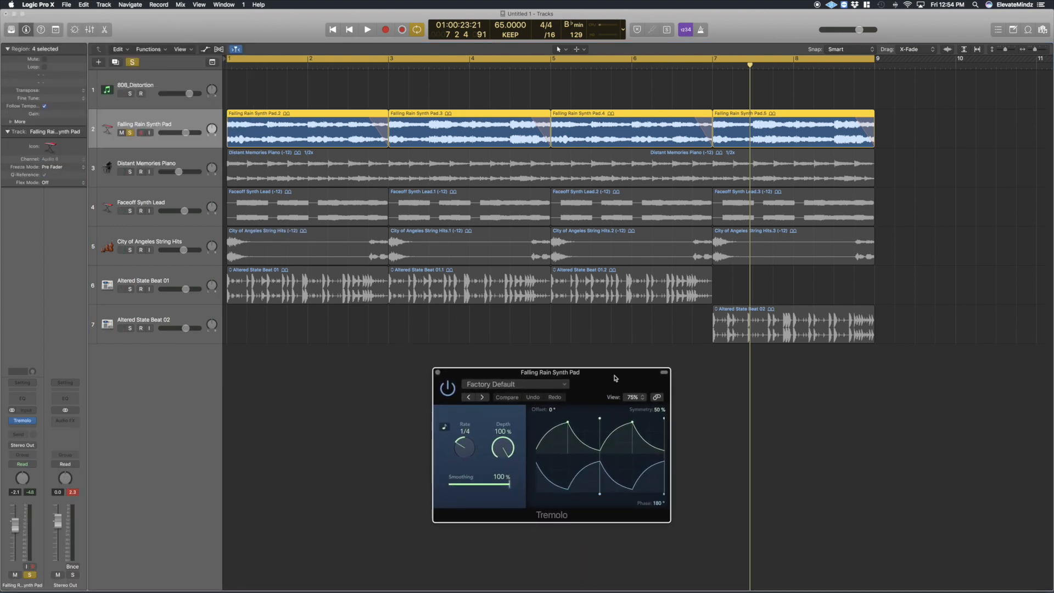
Step: During playback, set the Falling Rain Synth Pad's Tremolo phase to 0° and rate to 1/8, and clear the solo
key("space")
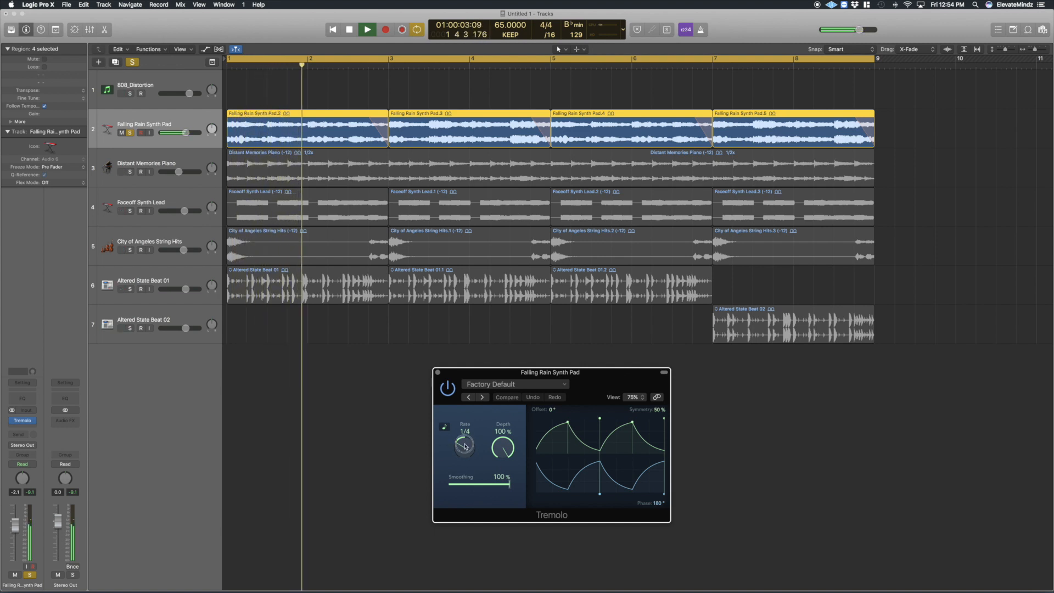
left_click_drag(465, 447, 463, 460)
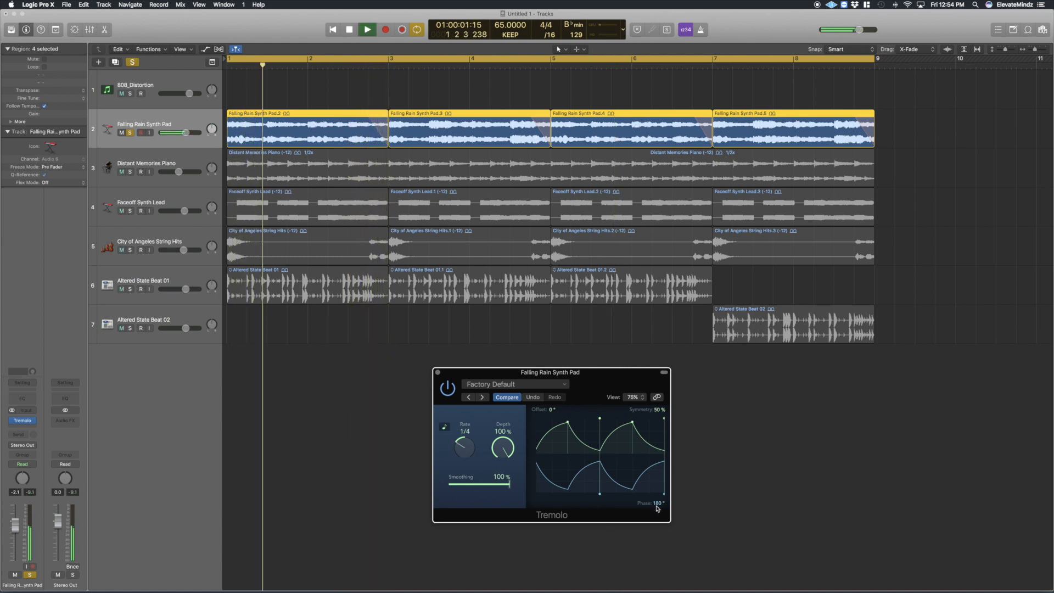
key("space")
left_click_drag(658, 509, 651, 592)
key("space")
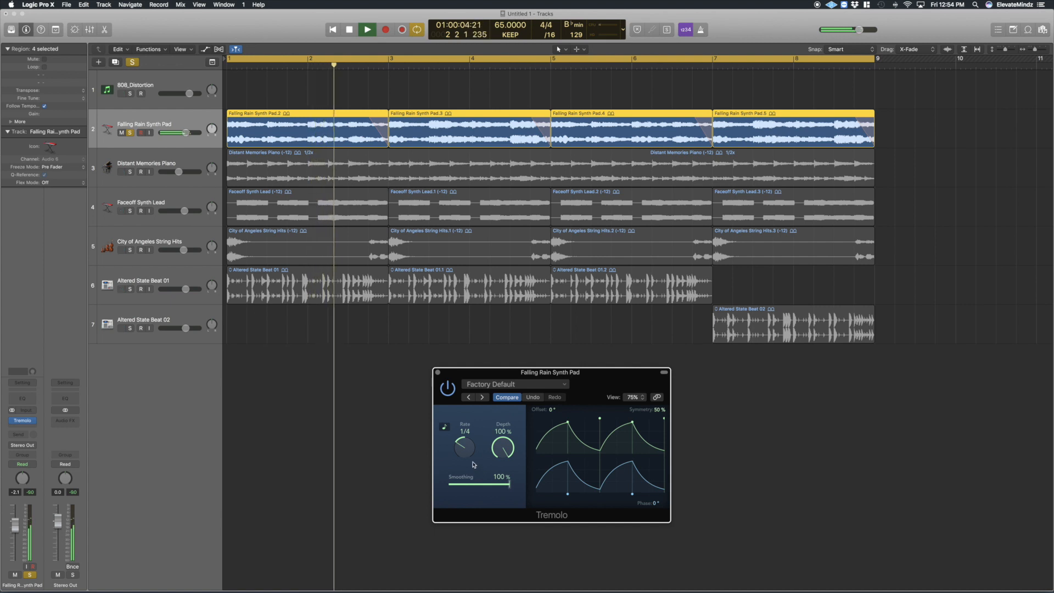
left_click_drag(467, 443, 469, 444)
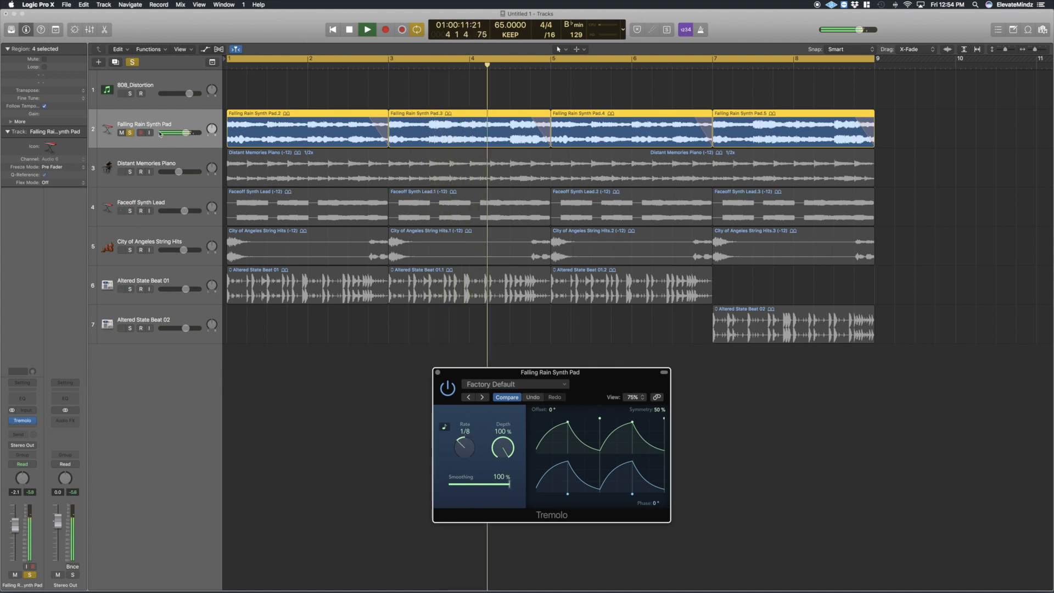
left_click(132, 62)
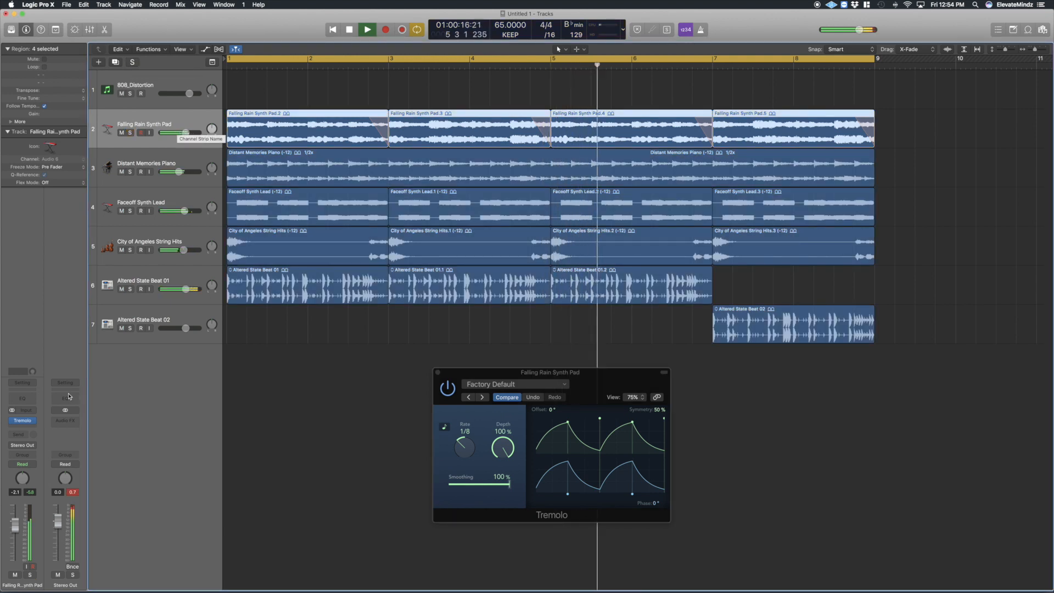
Step: Insert Logic's stereo Compressor after the Tremolo on the Falling Rain Synth Pad
left_click(32, 420)
mouse_move(42, 488)
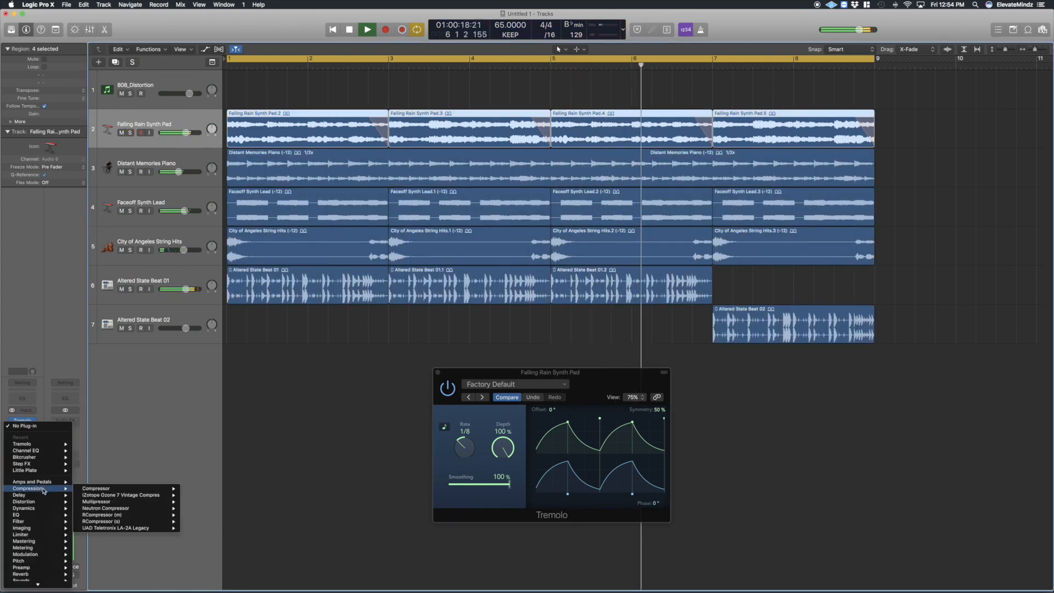
mouse_move(125, 488)
left_click(193, 489)
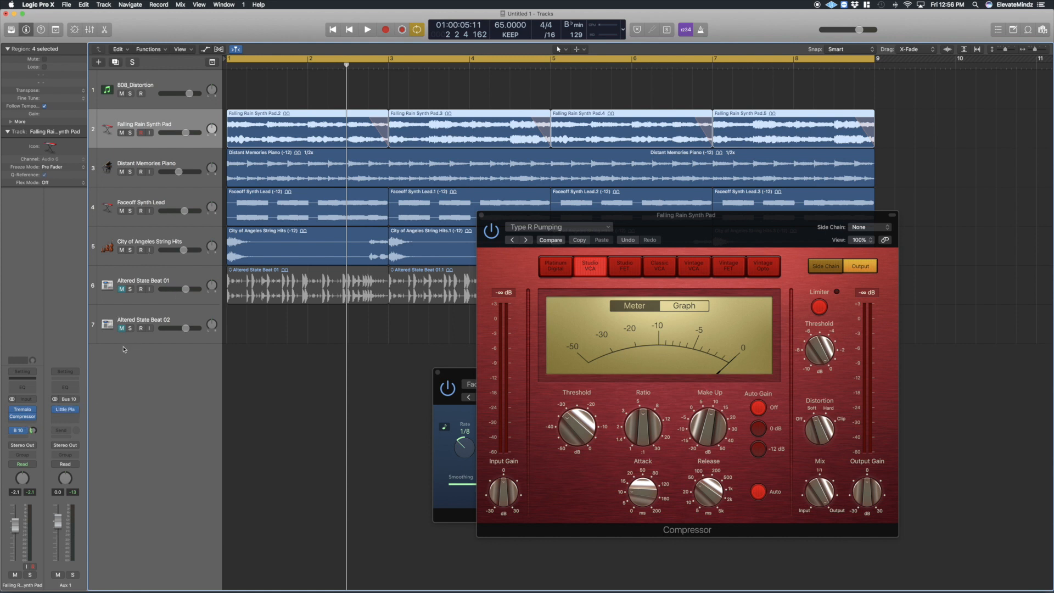
Step: Solo and select the Faceoff Synth Lead during playback and give it a Bus 11 send for a Stereo Delay
left_click(130, 211)
key("space")
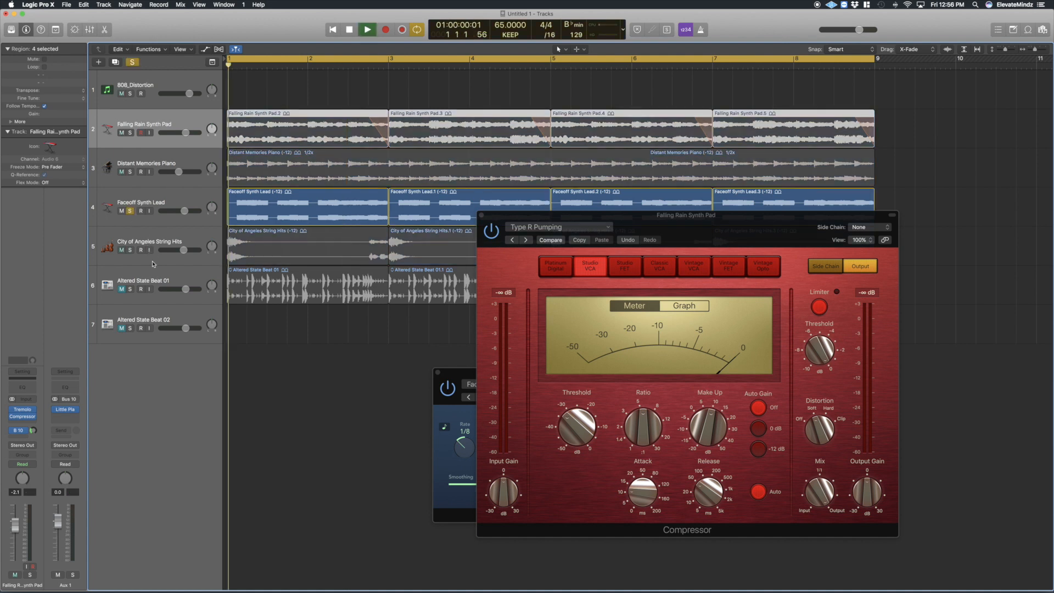
left_click(132, 203)
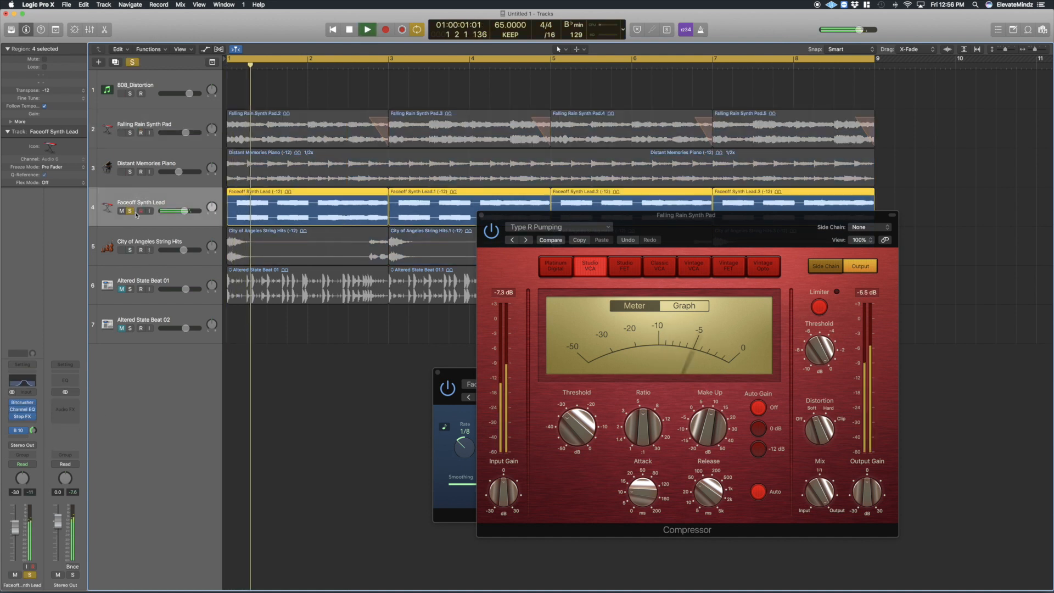
left_click(18, 430)
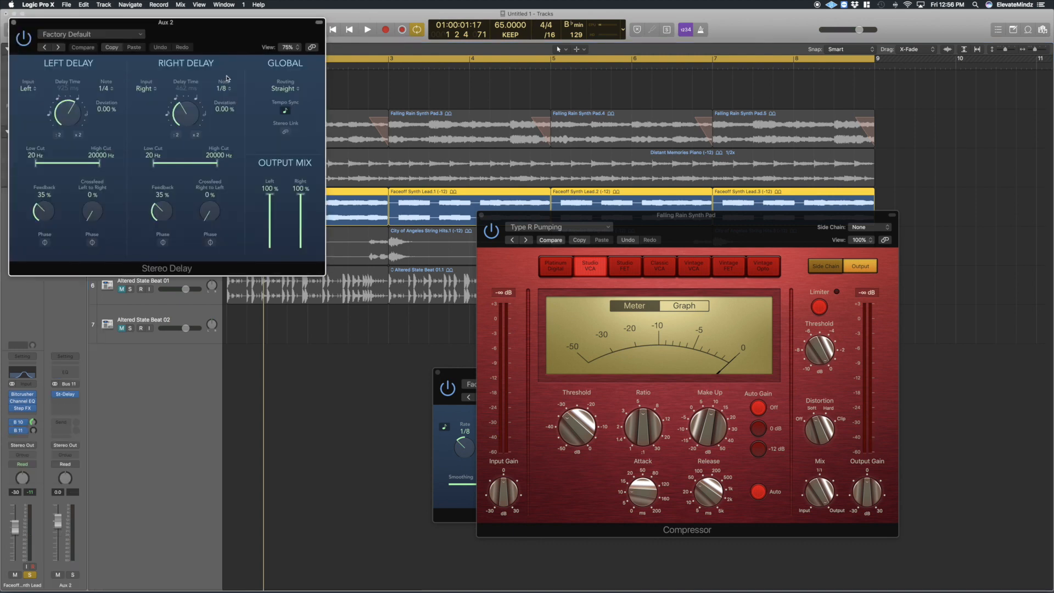
Step: Load the Silent H - 1/4 preset in the Stereo Delay on Aux 2
left_click_drag(211, 27, 523, 265)
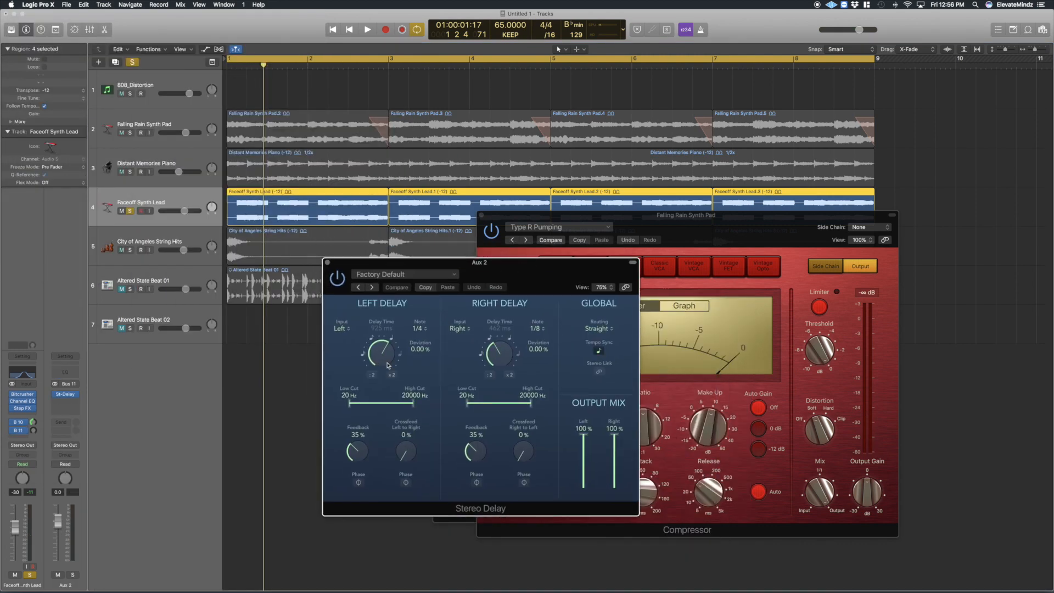
left_click(435, 276)
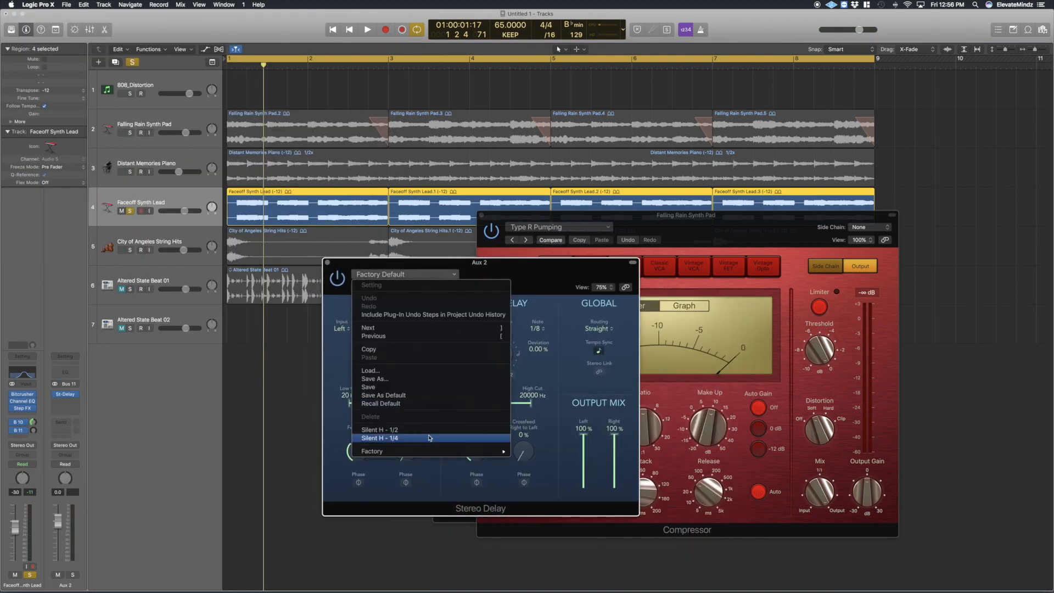
left_click(428, 439)
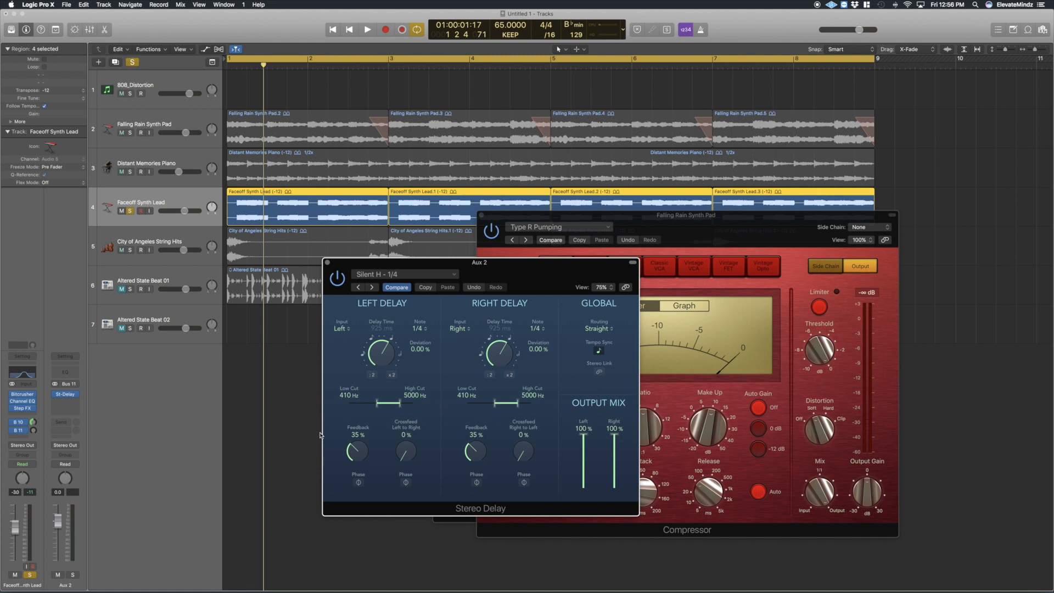
Step: Raise the Faceoff Synth Lead's Bus 11 send level and audition the delay
left_click(34, 431)
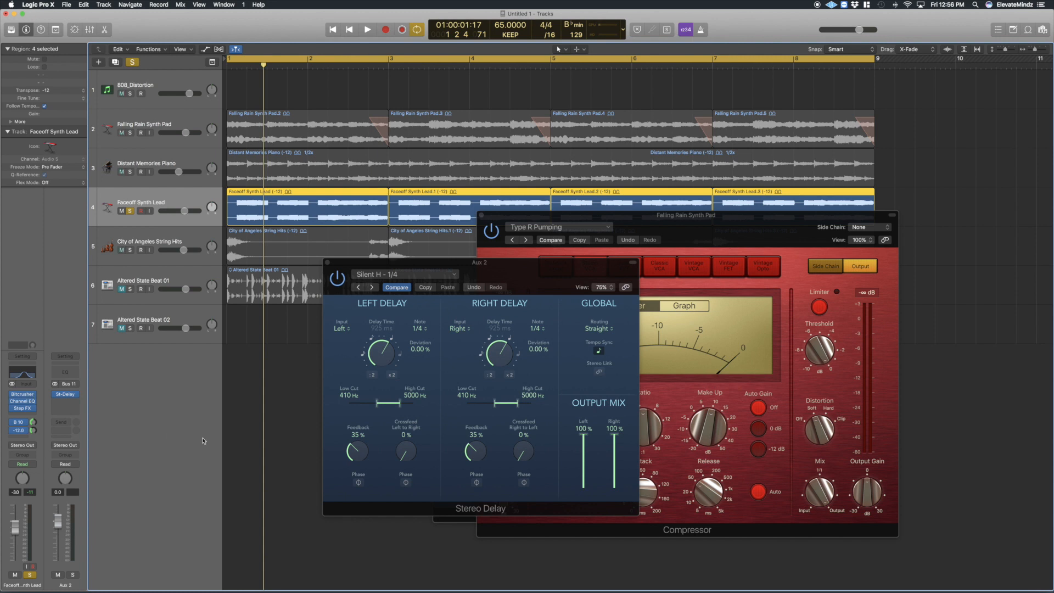
key("space")
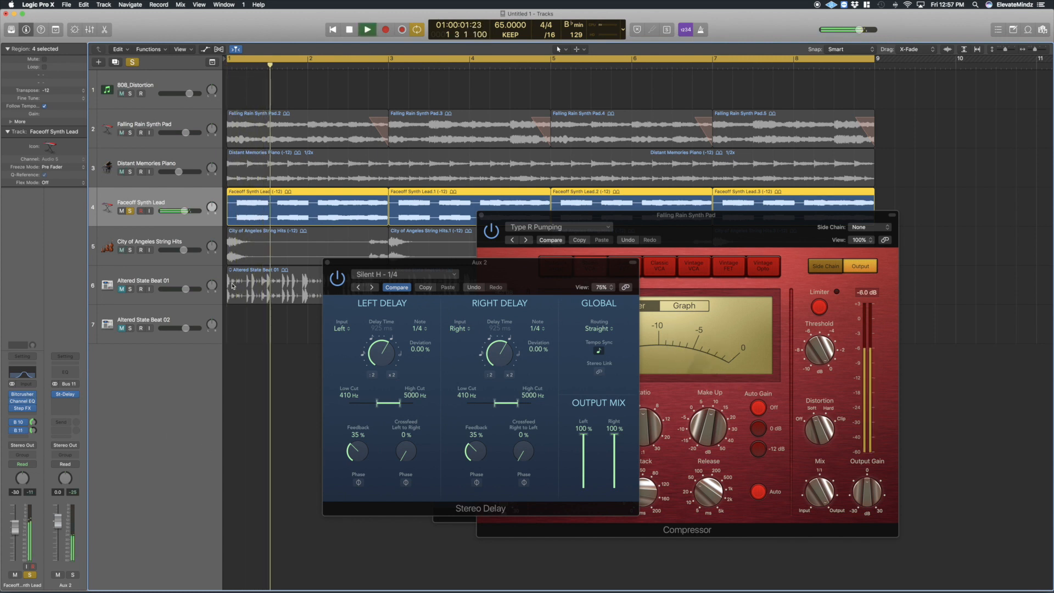
key("space")
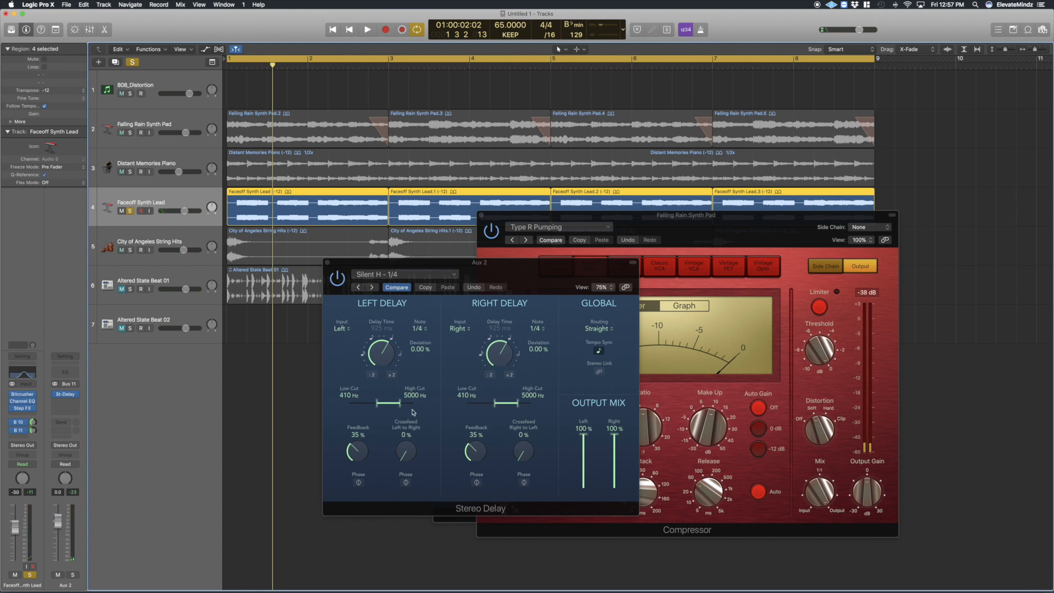
key("space")
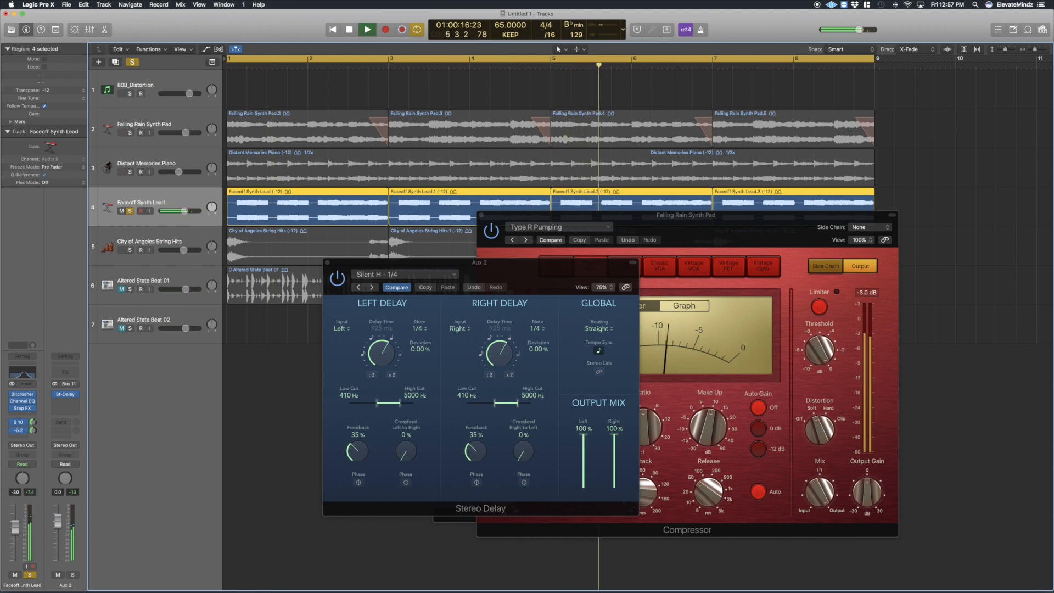
Step: Close the City of Angeles String Hits effect windows and duplicate the track together with its regions
left_click(31, 377)
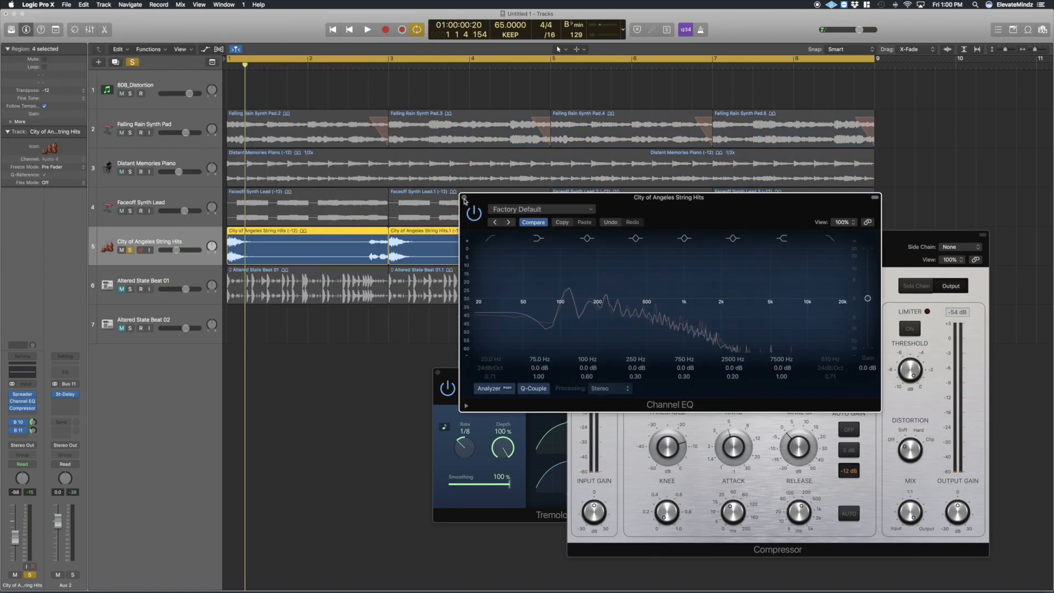
left_click(464, 198)
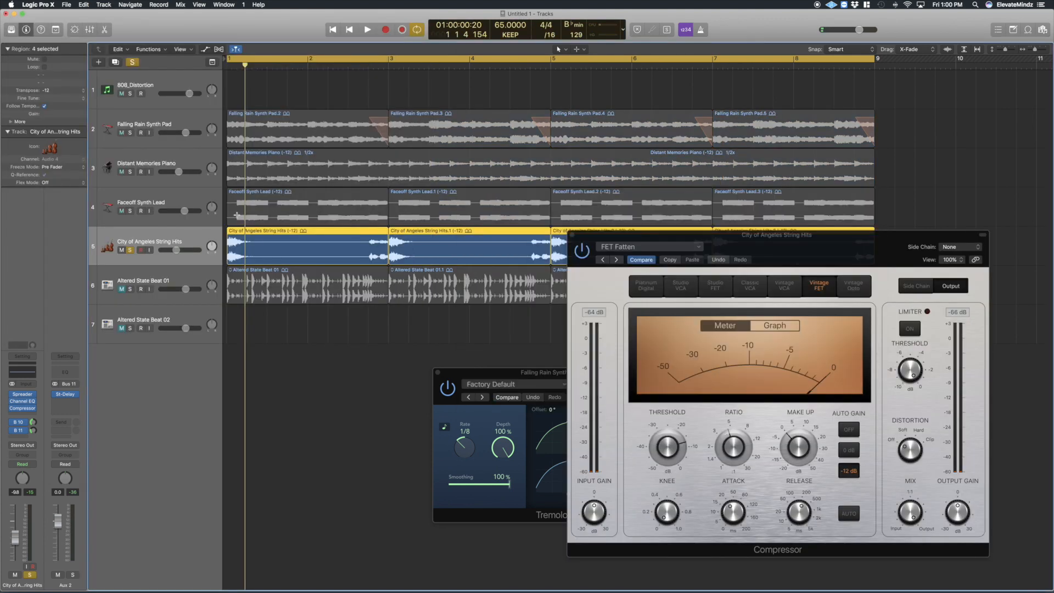
left_click(116, 62)
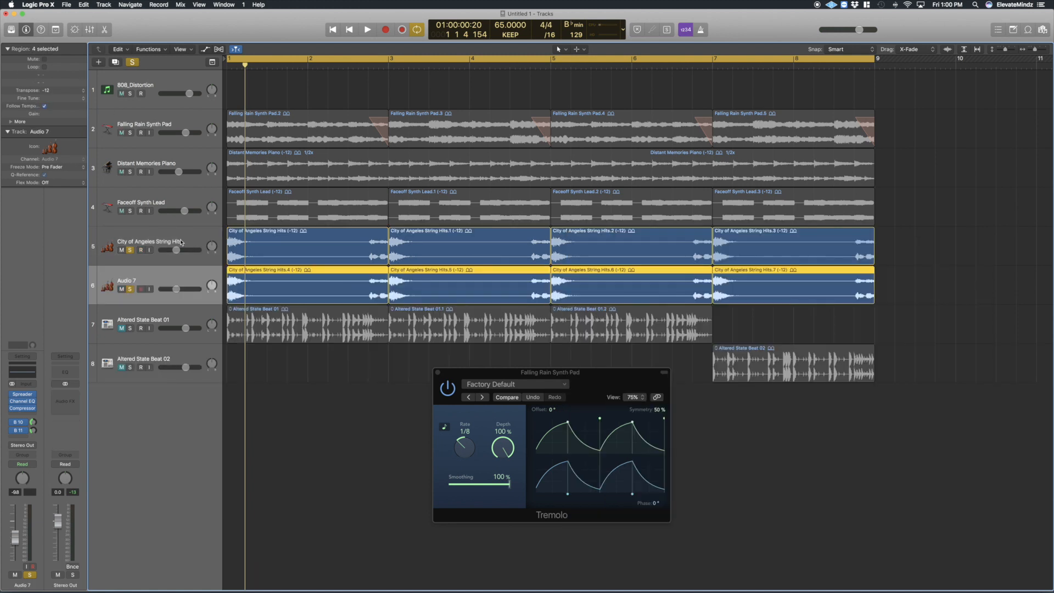
Step: Reset the transposition of the original City of Angeles String Hits regions to 0 and audition them with the duplicate
left_click(191, 244)
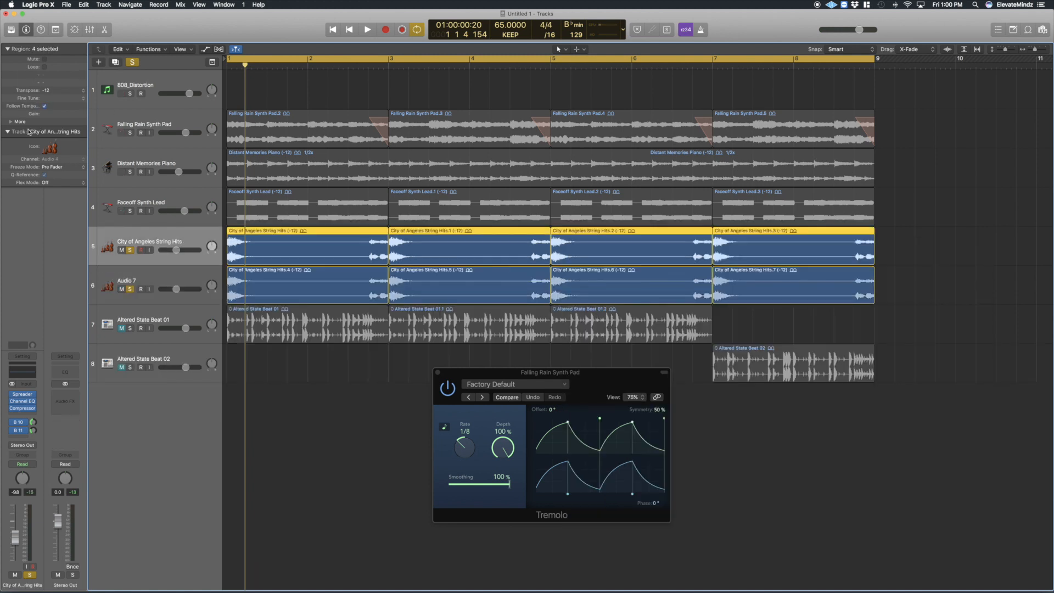
left_click(79, 93)
left_click(68, 83)
key("space")
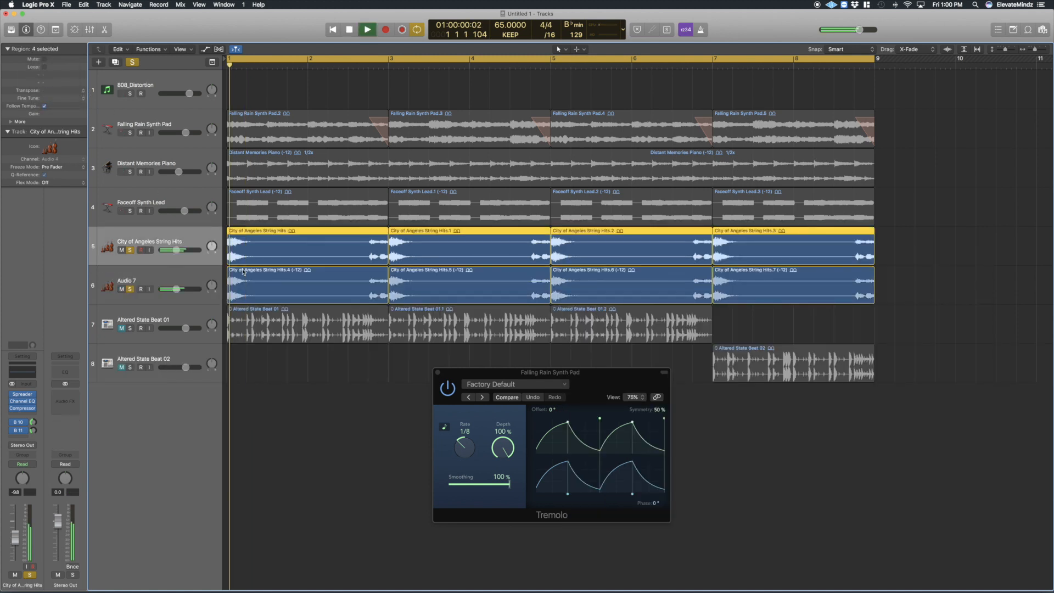
key("space")
Step: Enable a 510 Hz high-cut filter in the Channel EQ of both string hits tracks, audition it, and close both EQs
left_click(25, 374)
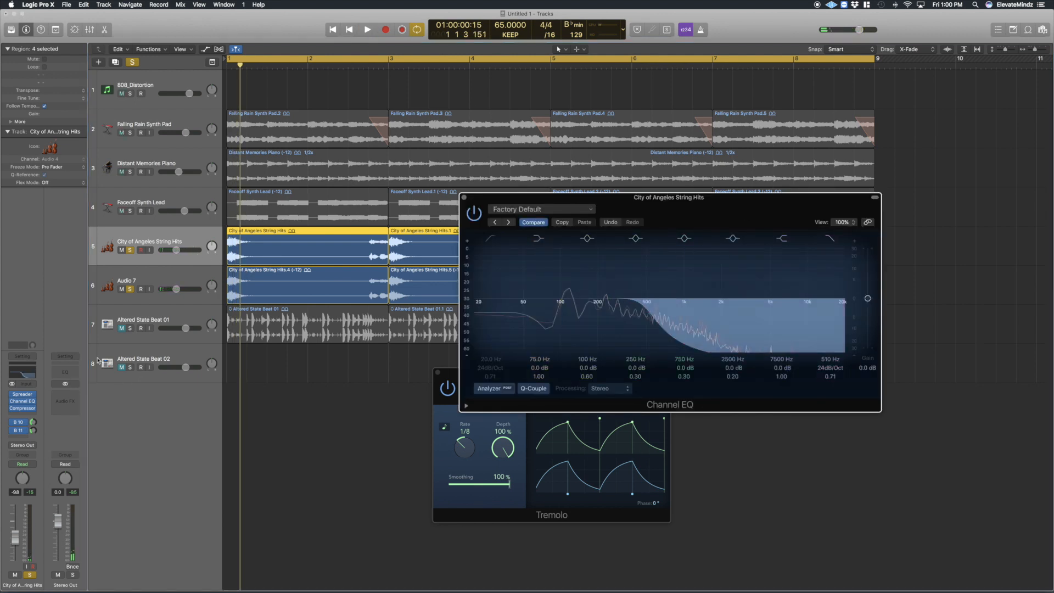
left_click(153, 287)
left_click(26, 375)
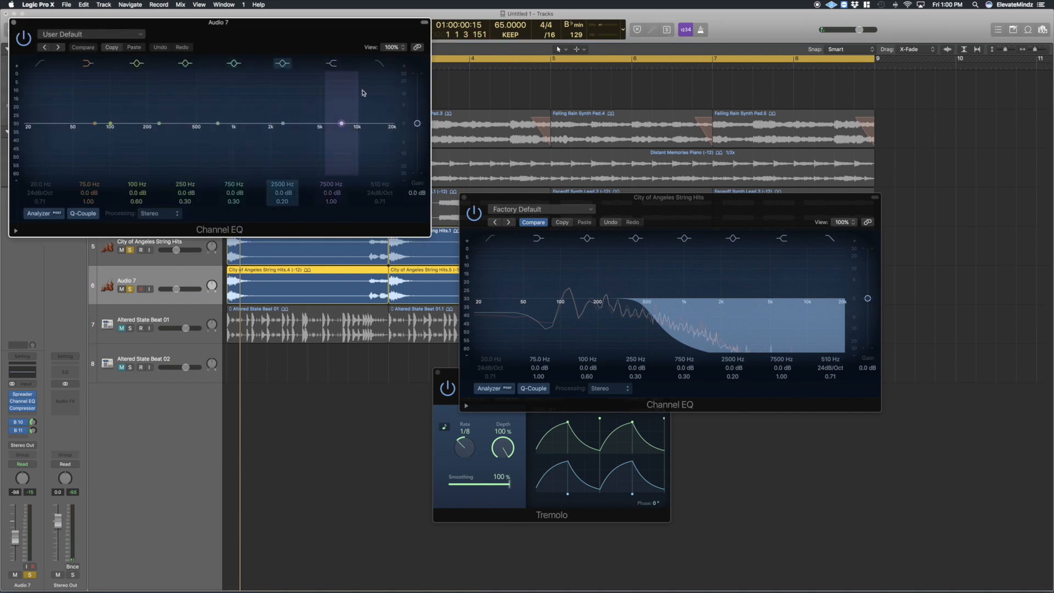
key("space")
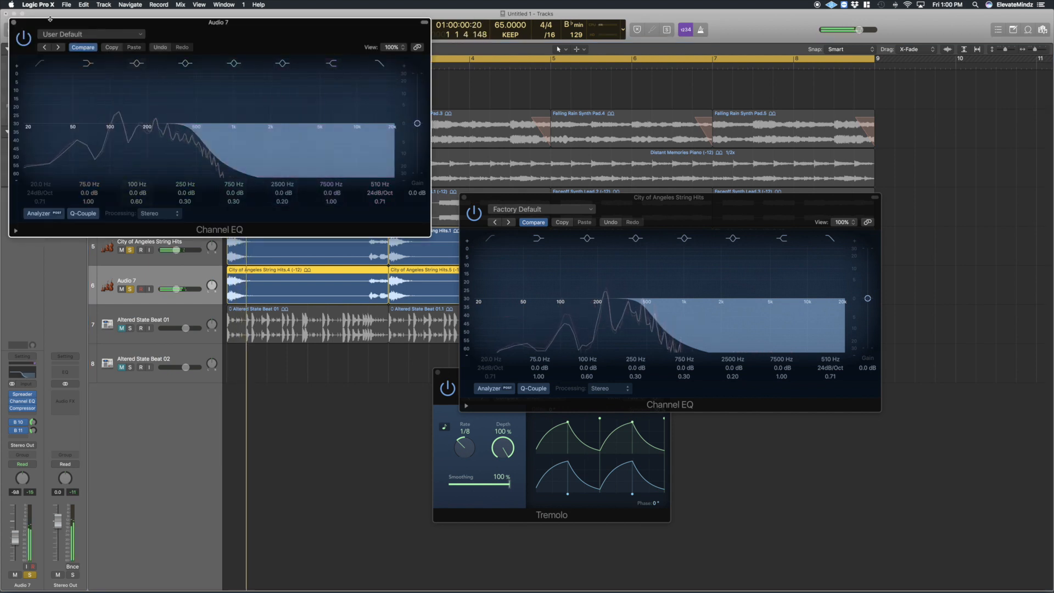
left_click(14, 22)
left_click(465, 197)
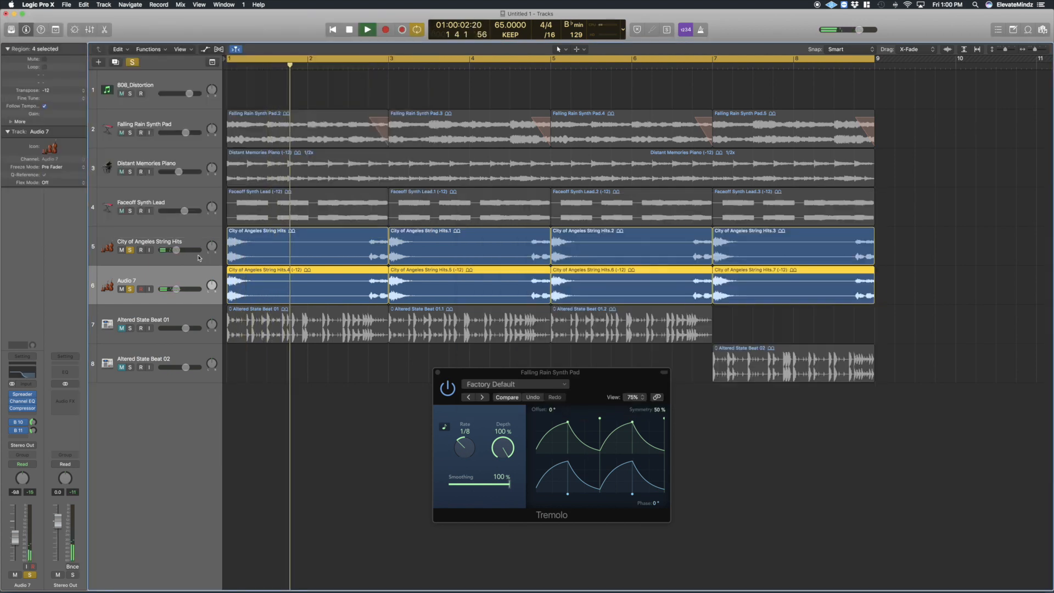
Step: Raise the original City of Angeles String Hits track's volume while auditioning it, and open its Channel EQ
key("space")
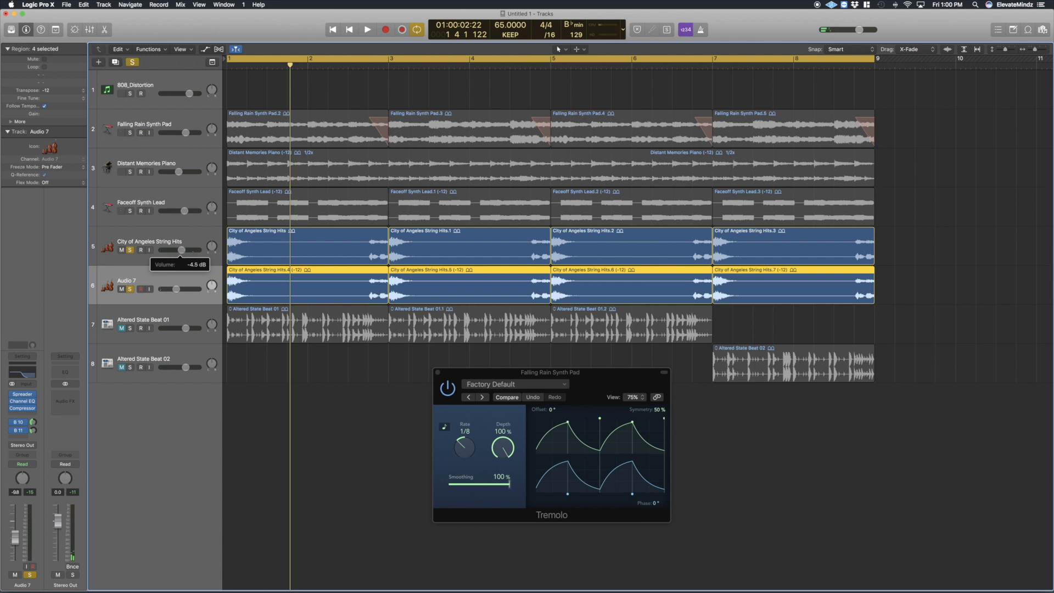
key("space")
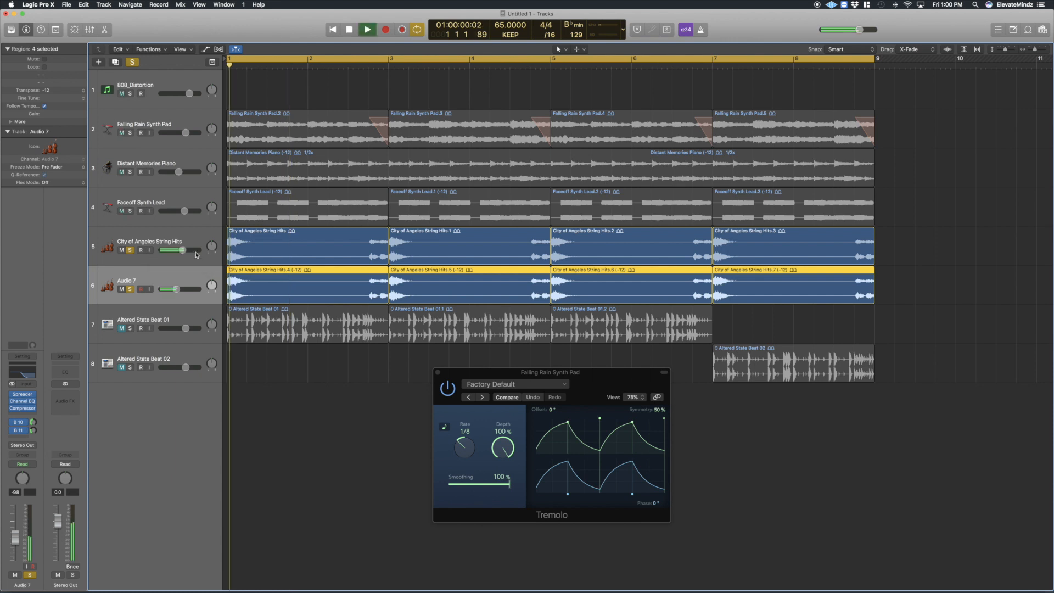
left_click_drag(183, 251, 187, 252)
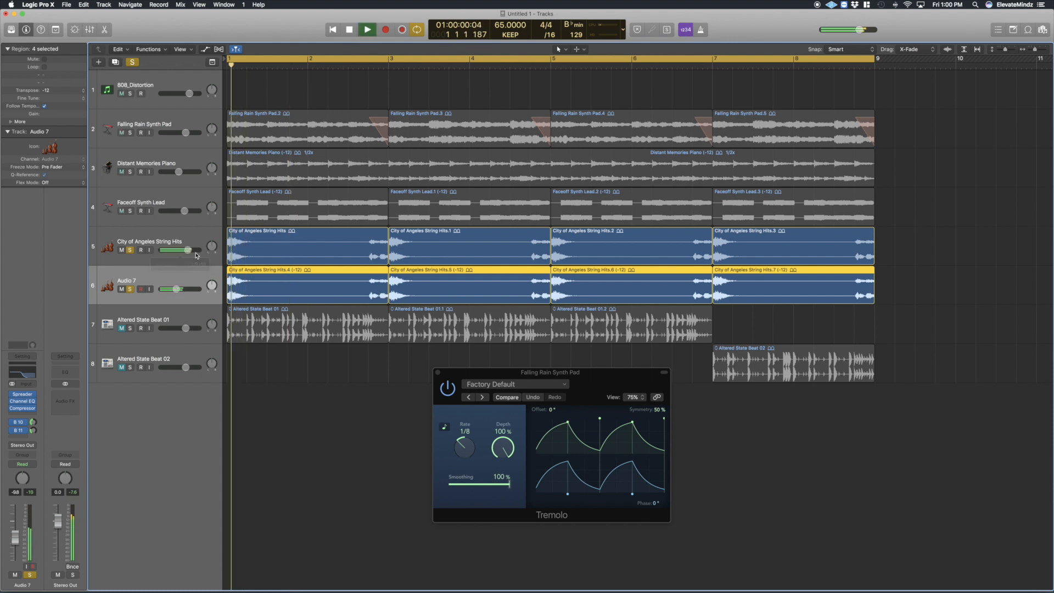
left_click(150, 241)
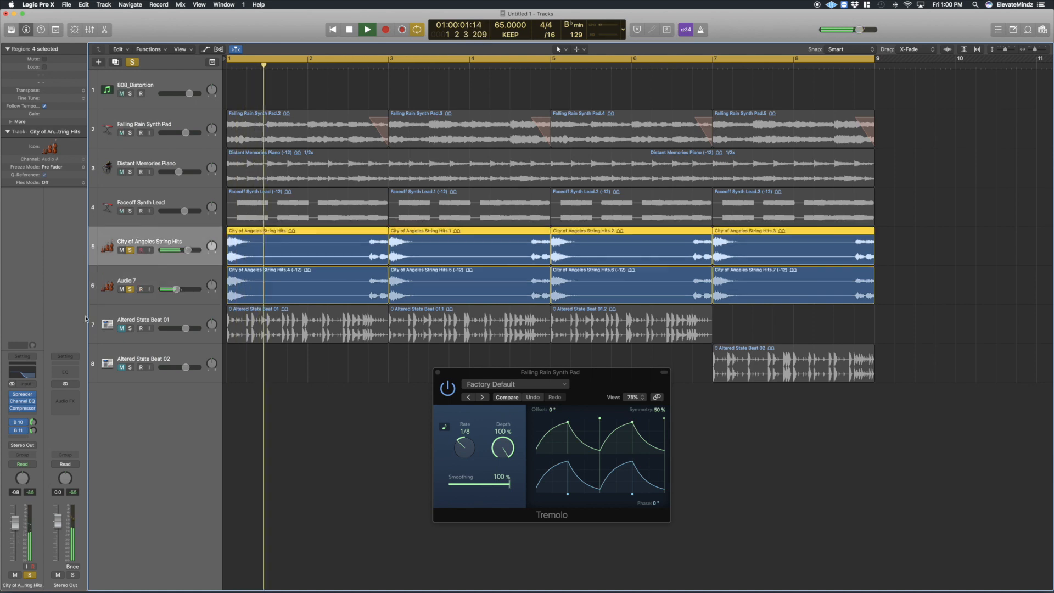
left_click(22, 372)
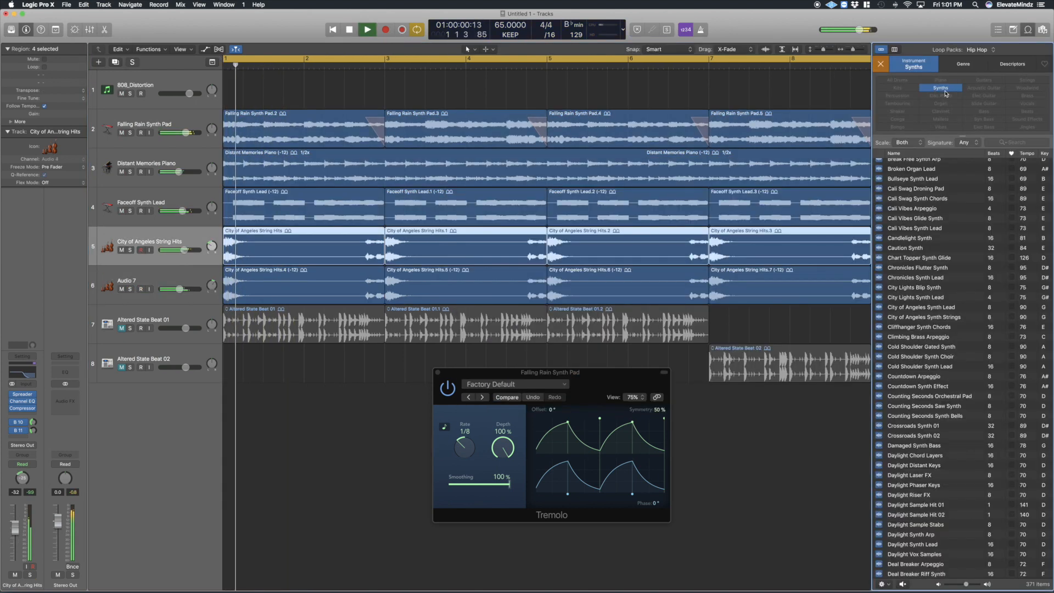
Step: Filter the loops by Beats instead of Synths, add Ascension Beat on a new track at bar 1, and close the Tremolo window
left_click(943, 90)
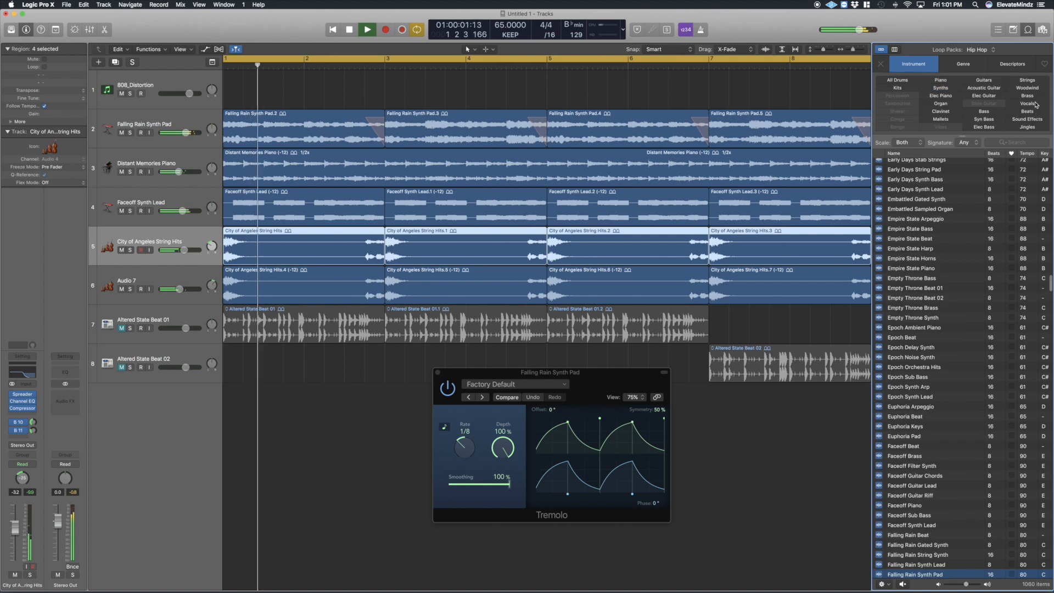
left_click(1028, 111)
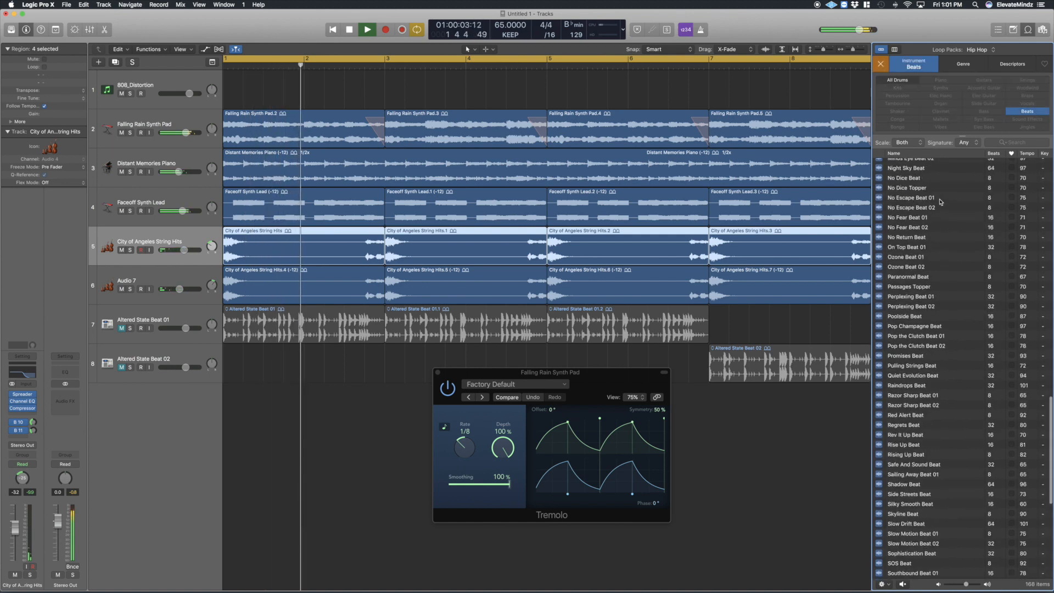
left_click(931, 195)
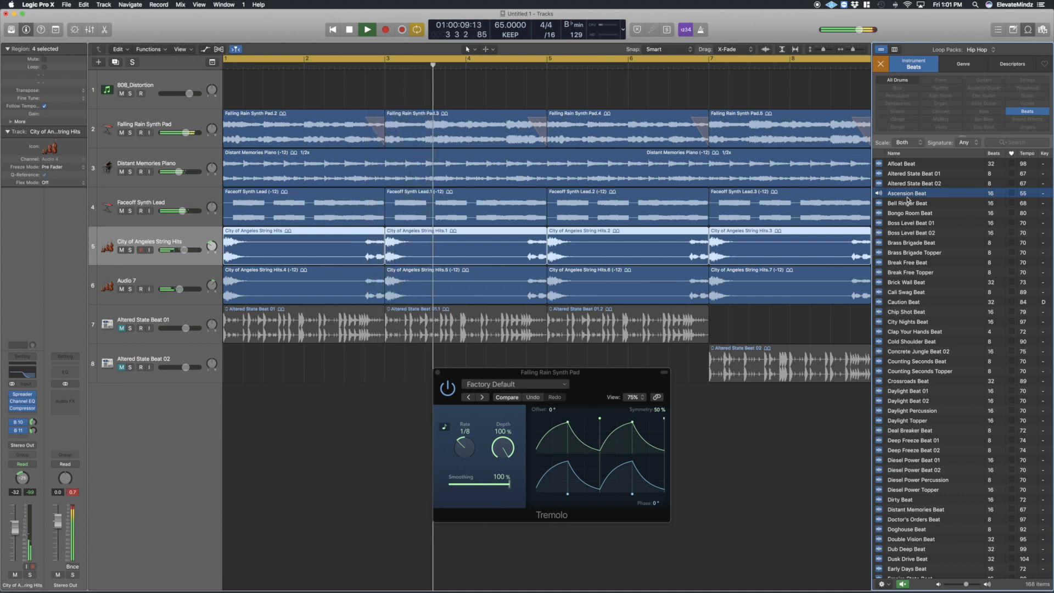
left_click_drag(911, 193, 236, 405)
left_click(438, 373)
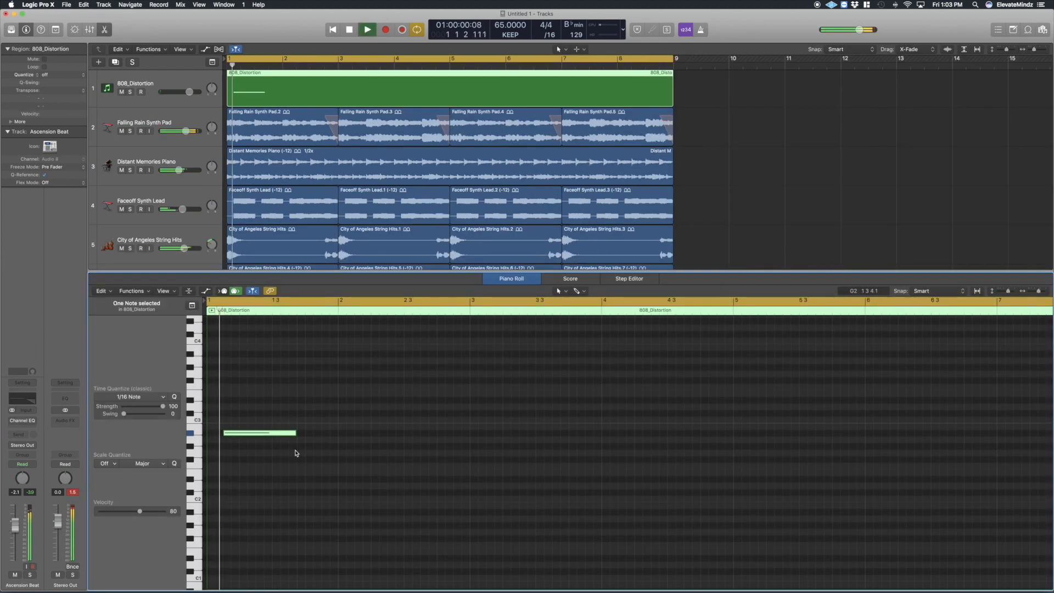
Step: Stop playback and lengthen the 808_Distortion region's first note to just past the start of bar 2
key("space")
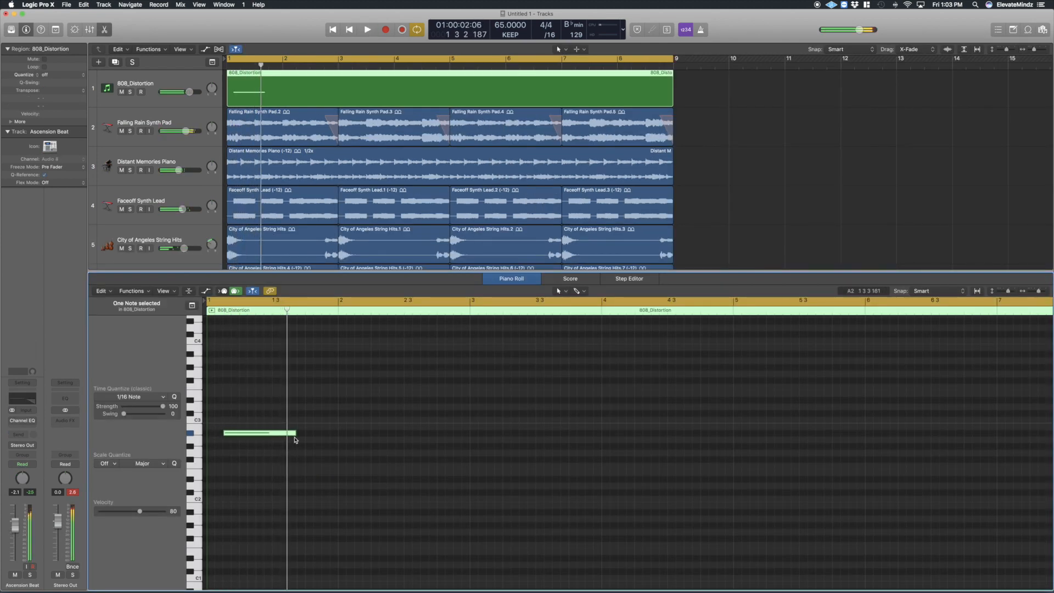
left_click_drag(296, 434, 353, 434)
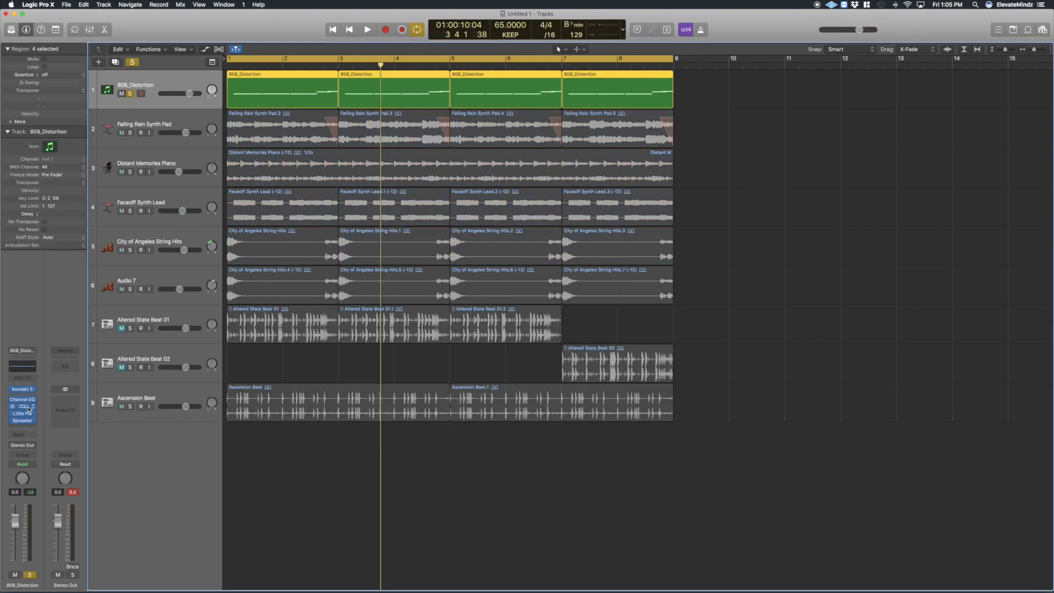
Step: Set the 808_Distortion track's Distortion effect to 25.5 dB drive and -15.5 dB output while auditioning it with the beat
left_click(22, 406)
left_click_drag(152, 35, 658, 379)
left_click_drag(540, 452, 546, 387)
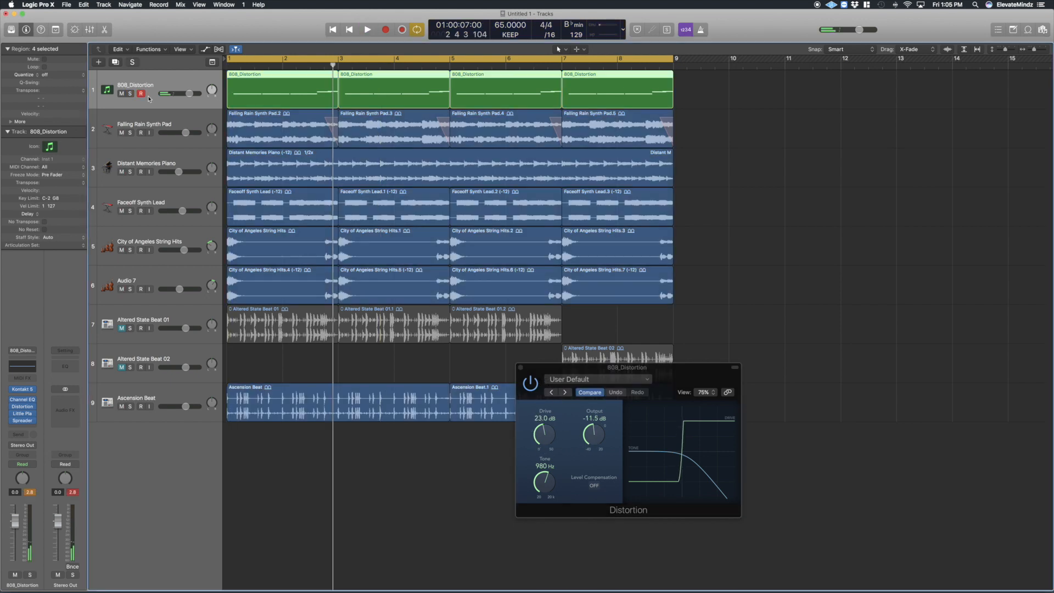
key("space")
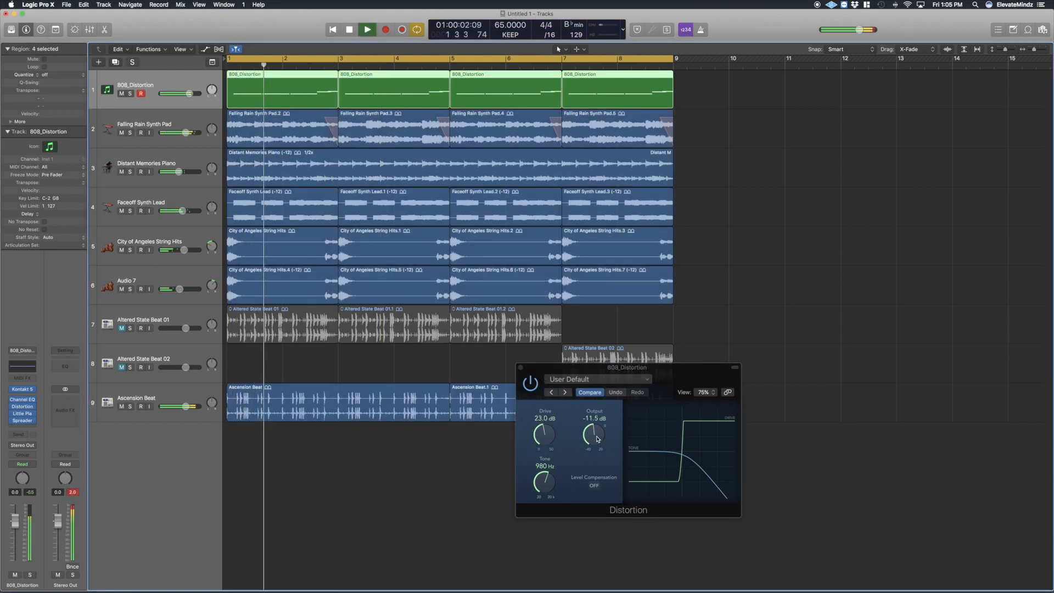
left_click_drag(594, 436, 551, 432)
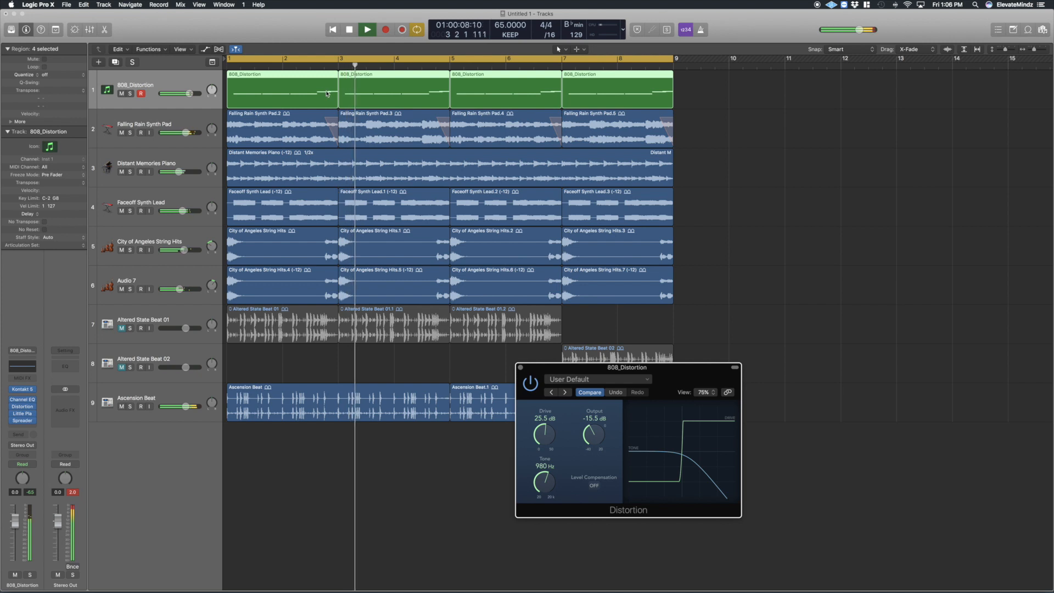
key("space")
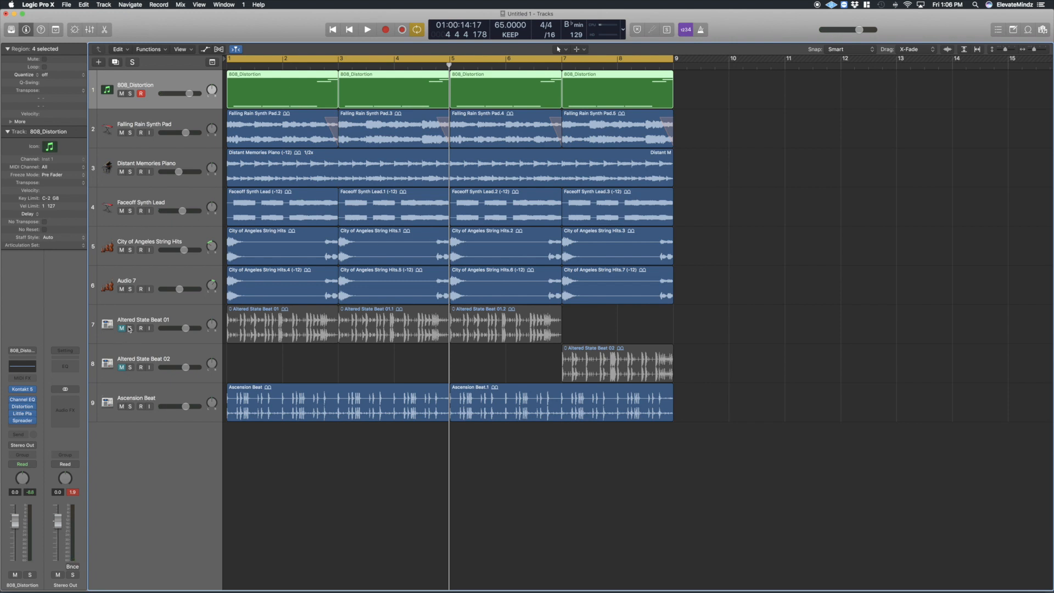
Step: Select the Audio 7 track, mute the 808_Distortion and Ascension Beat tracks, and audition the melodic loops without bass and drums
left_click(152, 277)
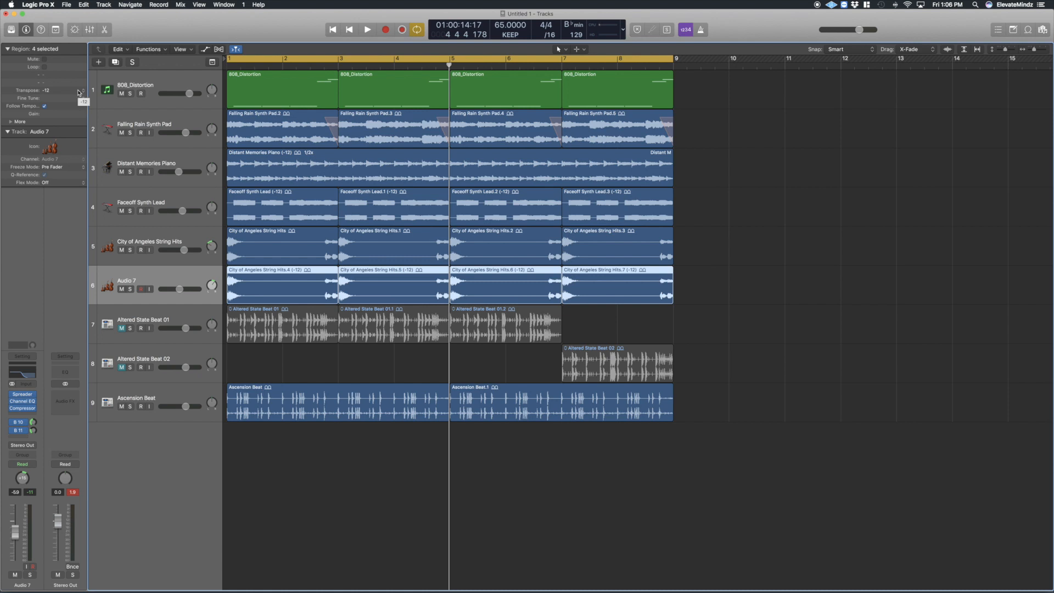
left_click(122, 94)
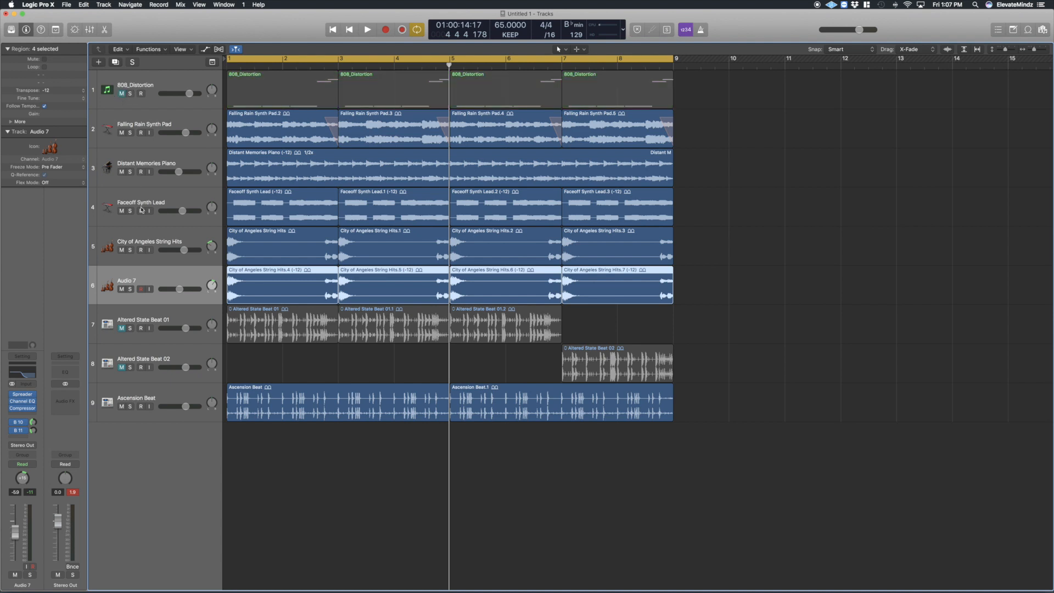
left_click(122, 407)
key("space")
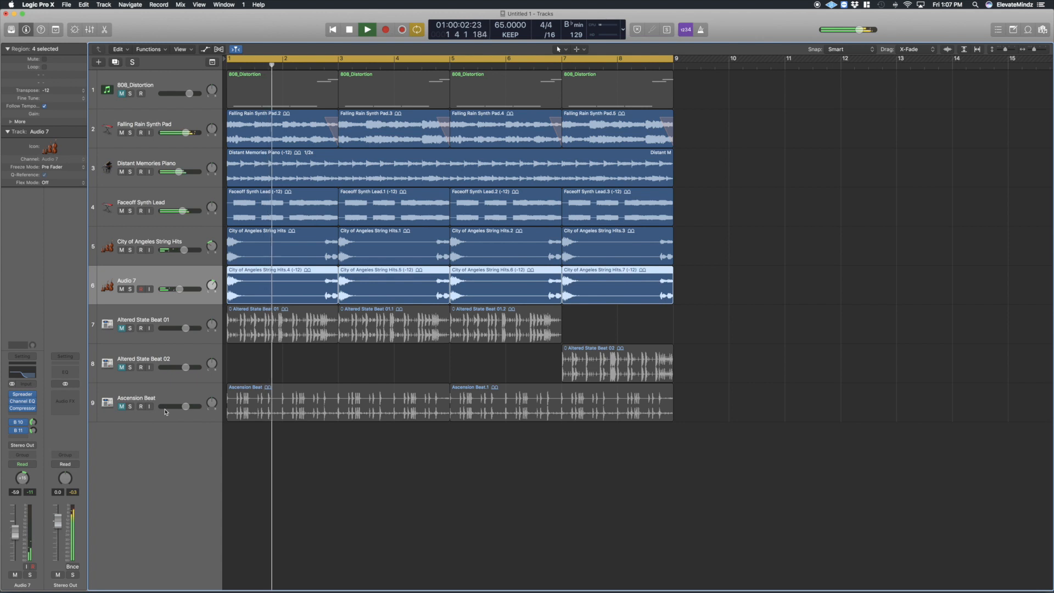
key("space")
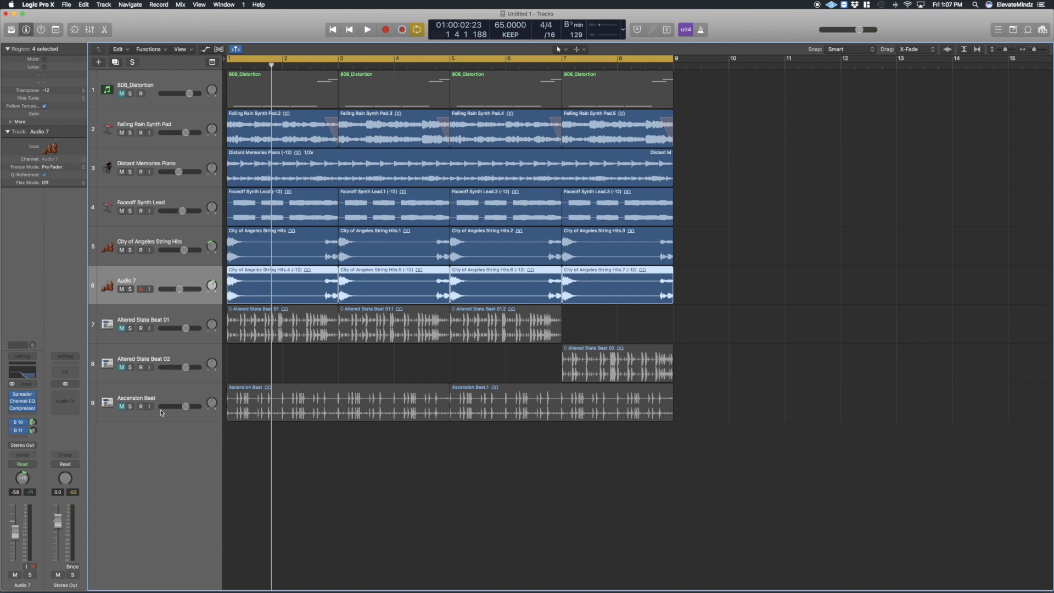
key("space")
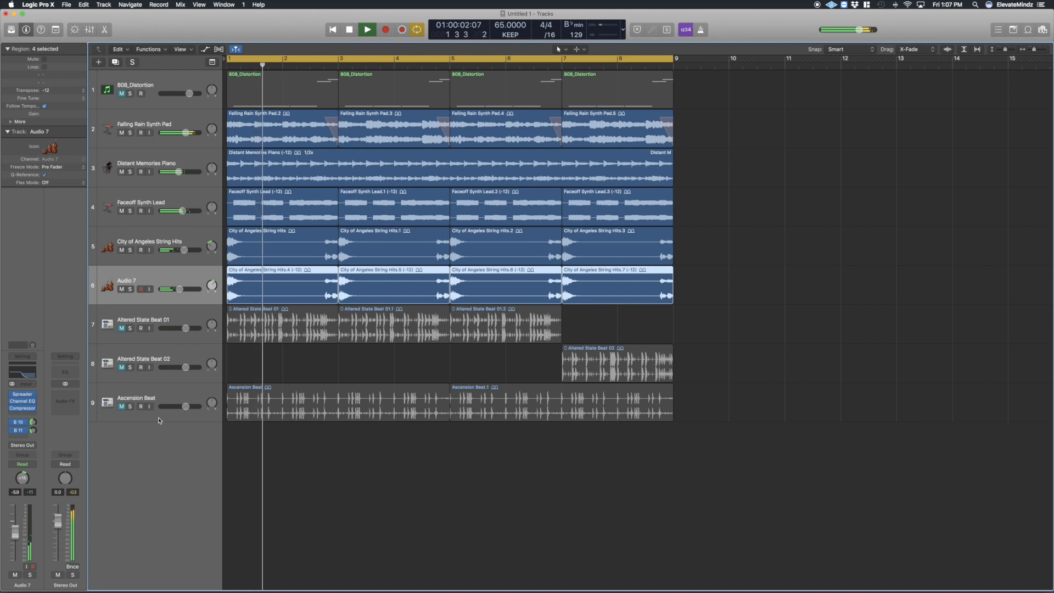
key("space")
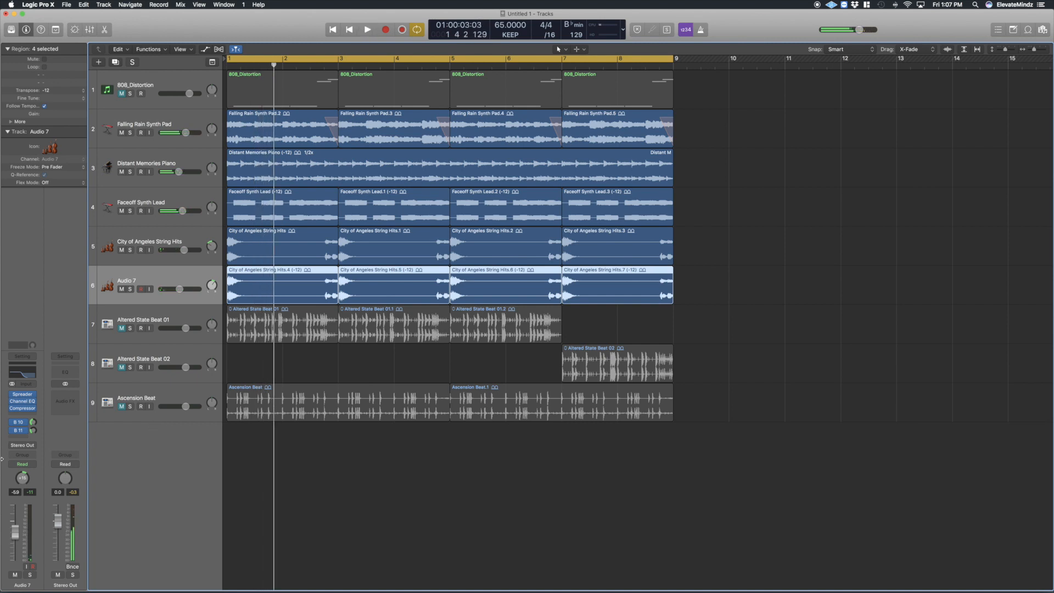
Step: Solo the Falling Rain Synth Pad track and listen to it on its own
left_click(130, 132)
key("space")
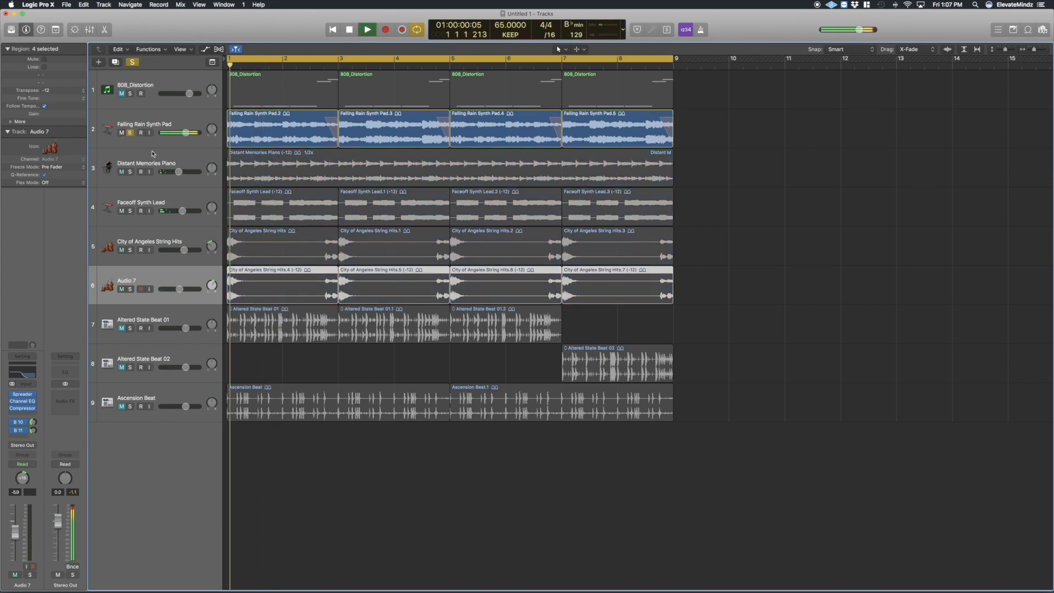
key("space")
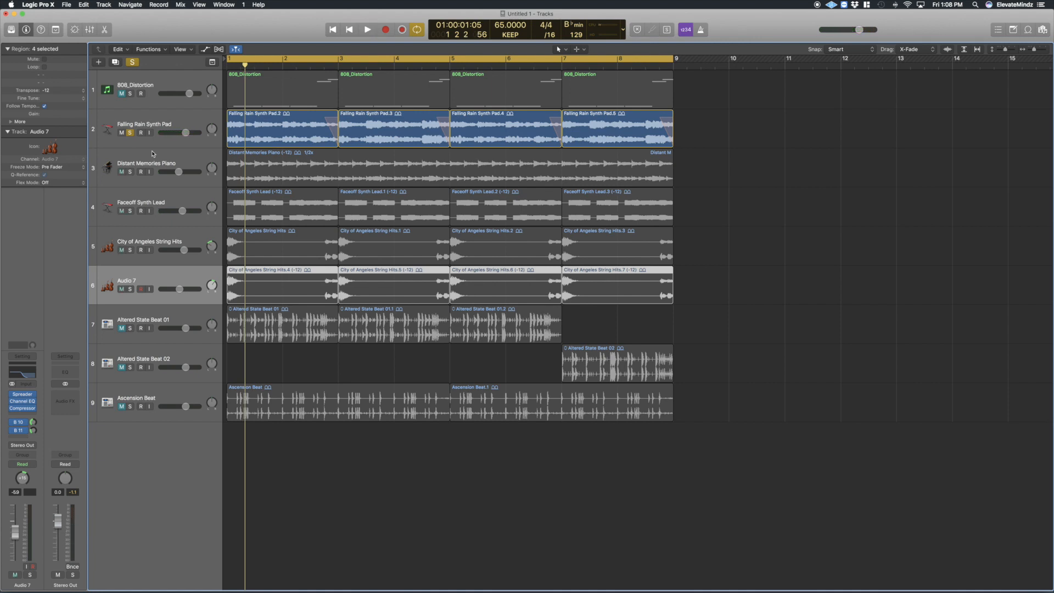
key("space")
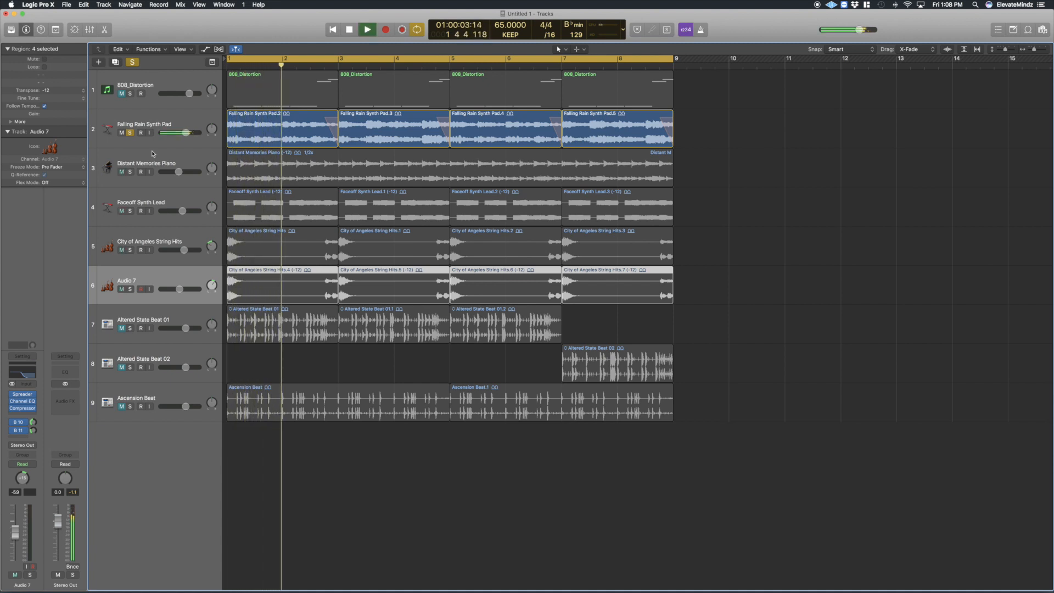
key("space")
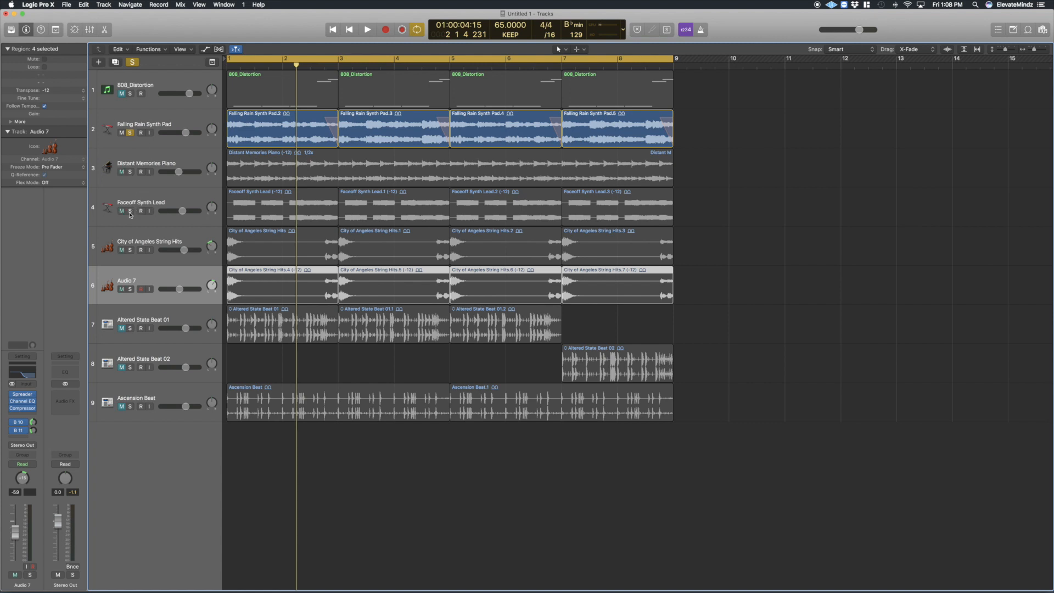
Step: Mute the Faceoff Synth Lead track, take the Falling Rain Synth Pad out of solo, and audition the remaining melodic tracks
left_click(122, 212)
key("space")
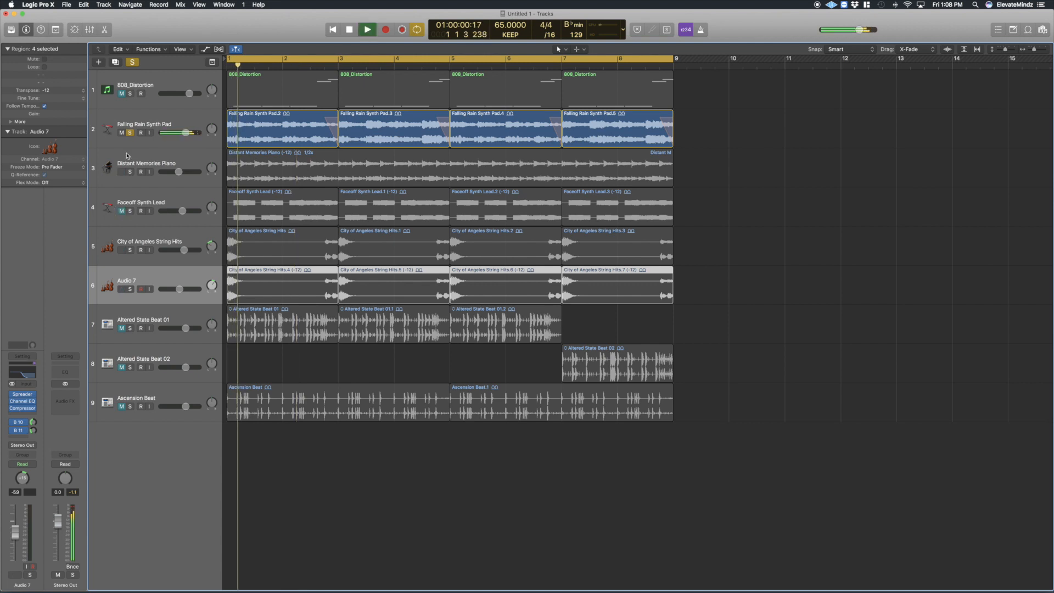
key("space")
left_click(131, 134)
key("space")
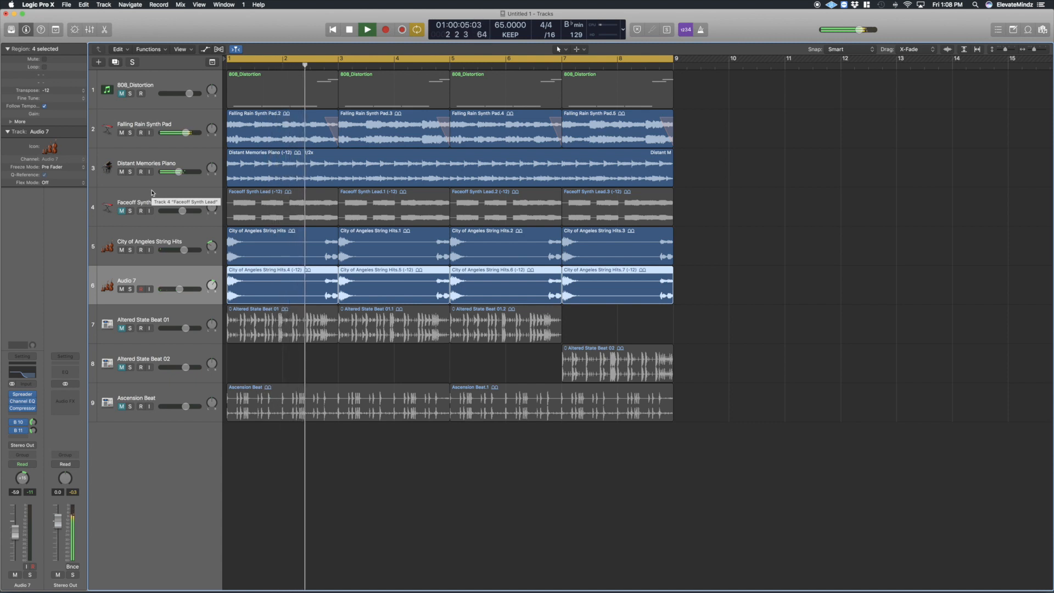
key("space")
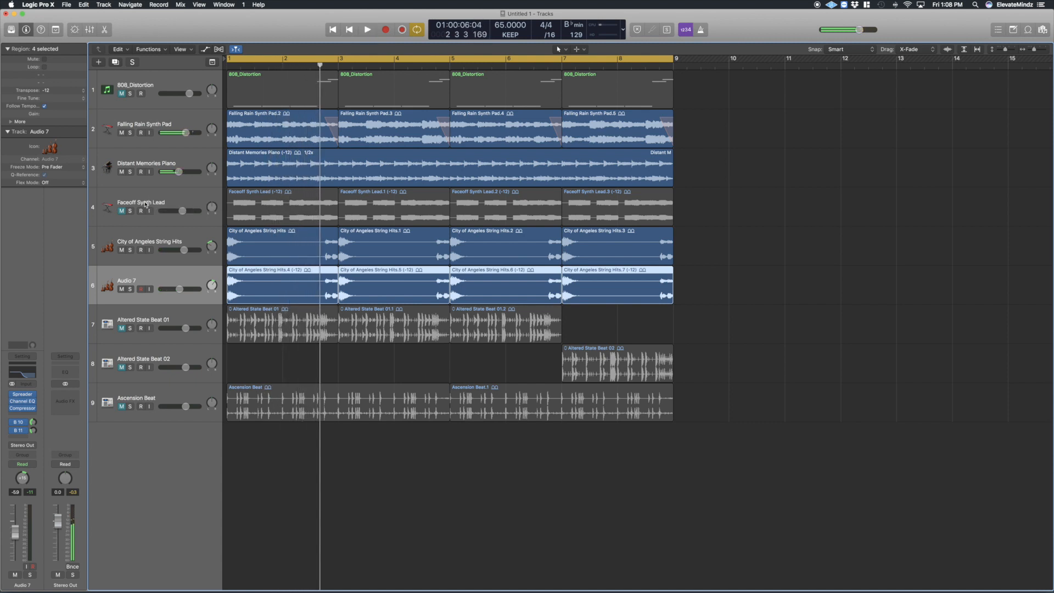